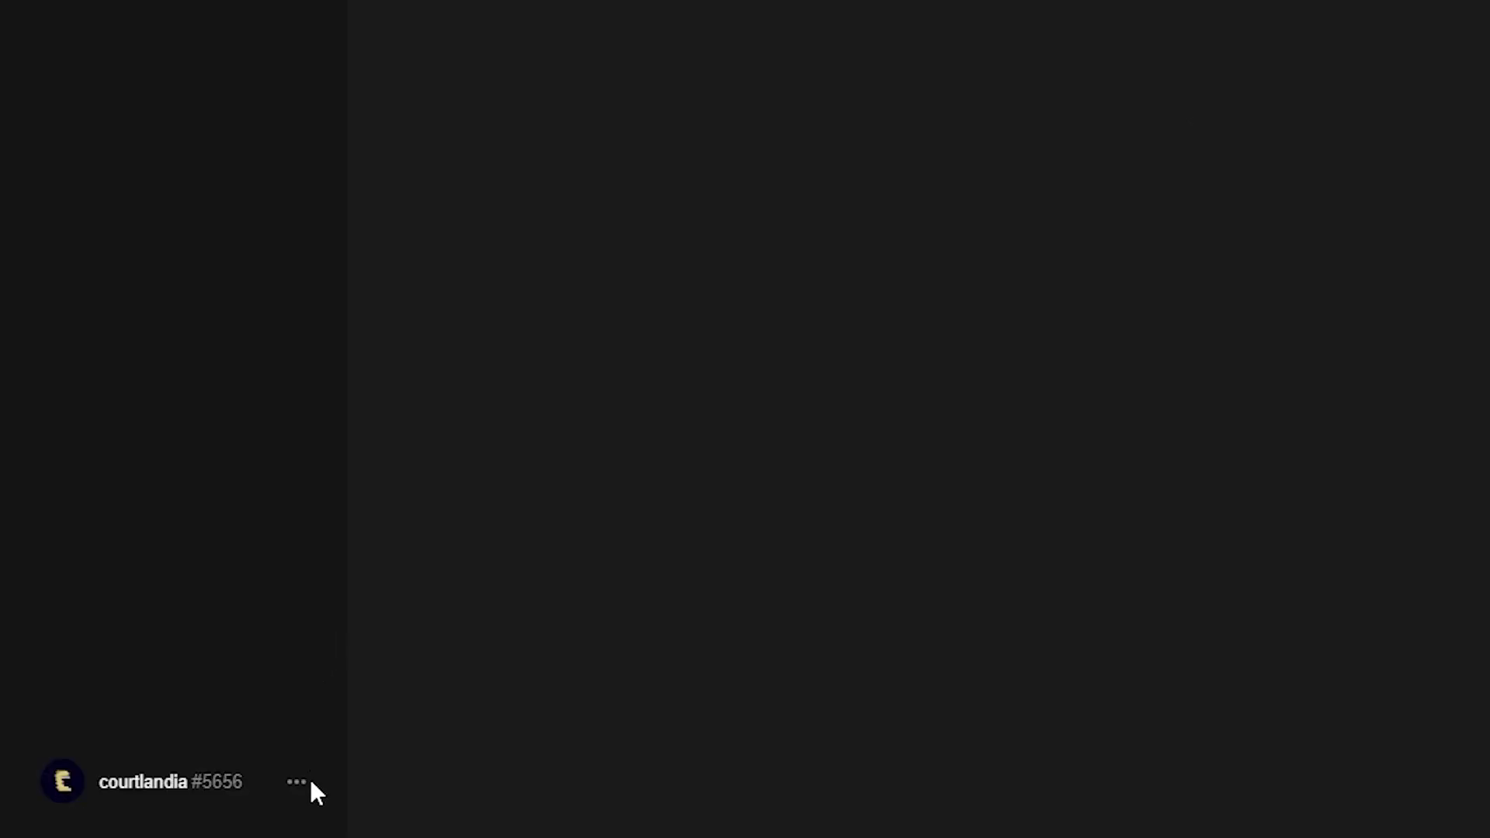
# - Open the application settings and review the webhook, captcha, SMS and address generation options
pyautogui.click(296, 784)
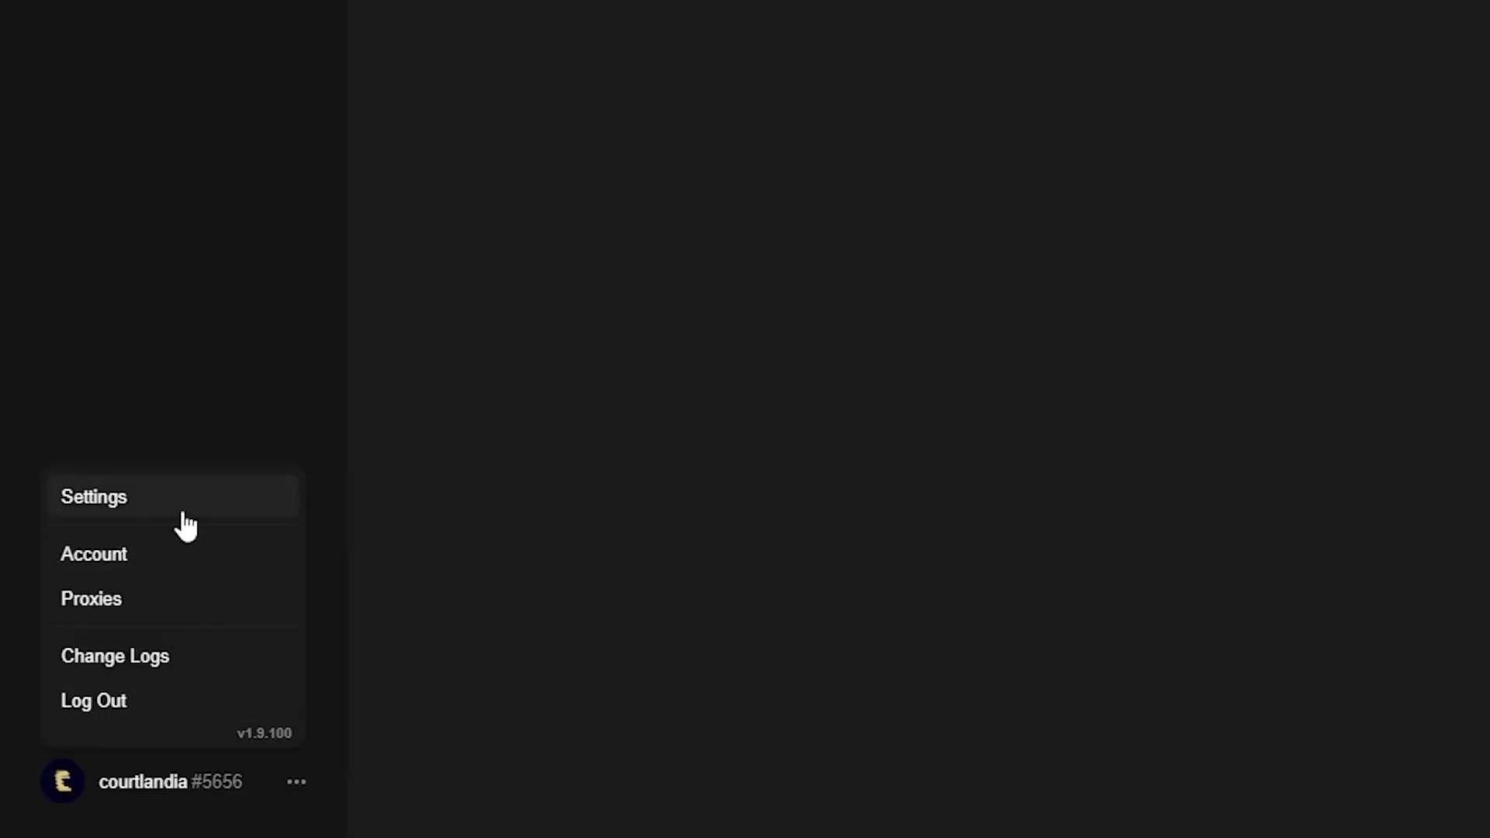
pyautogui.click(179, 512)
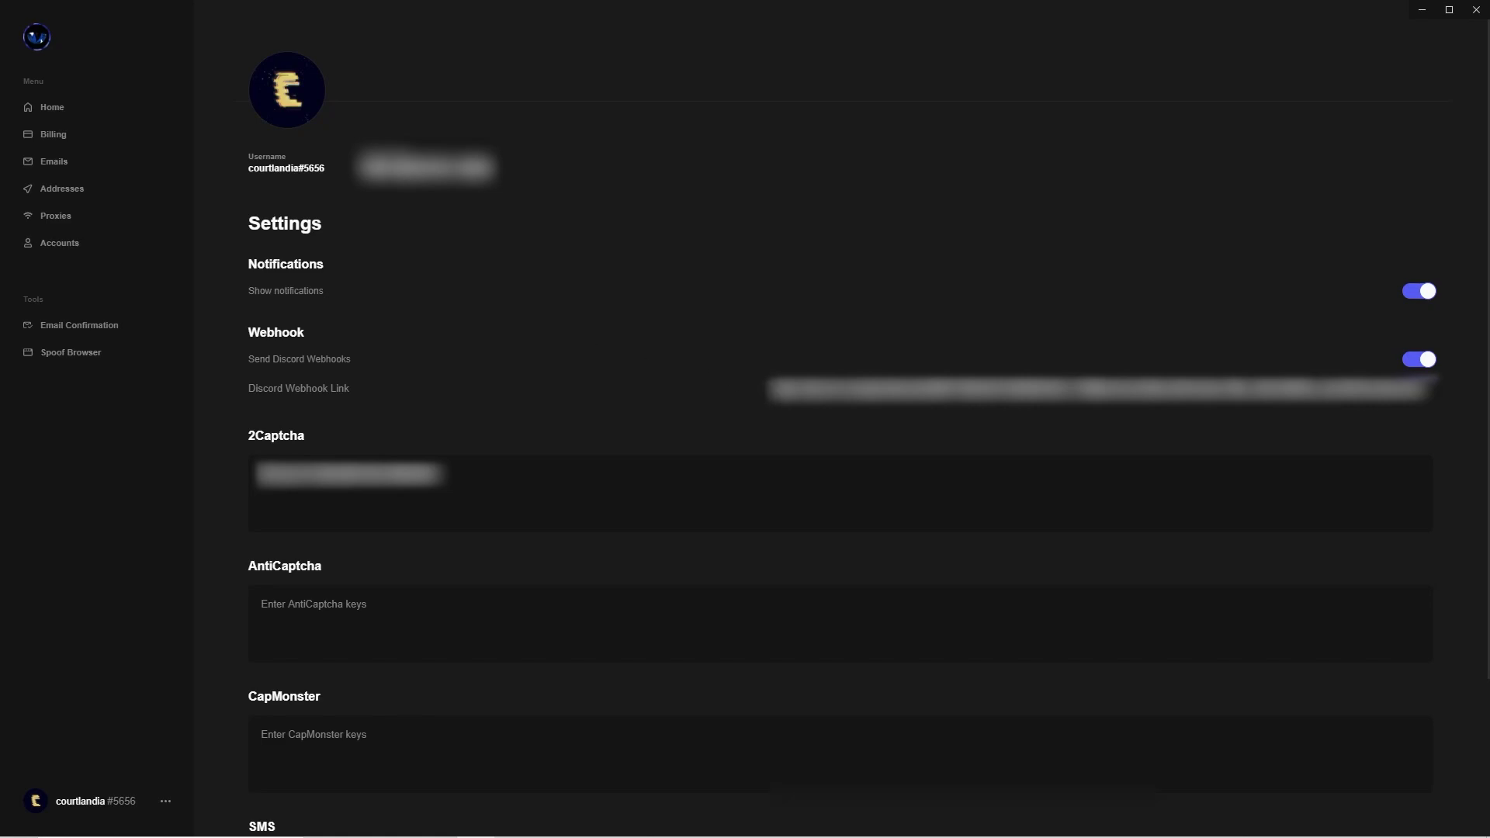
pyautogui.scroll(-2, 595, 429)
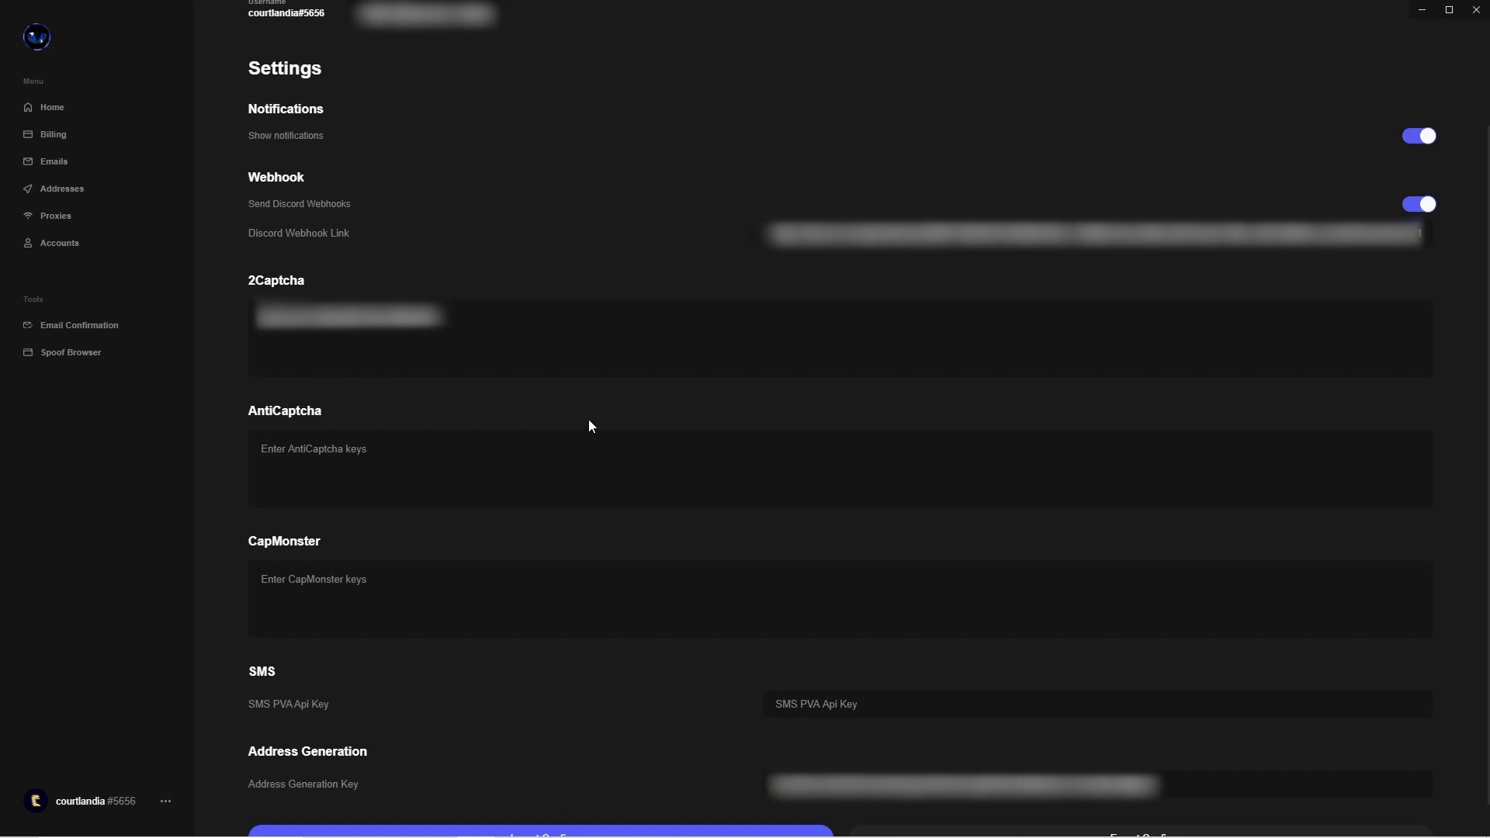
pyautogui.scroll(-1, 684, 664)
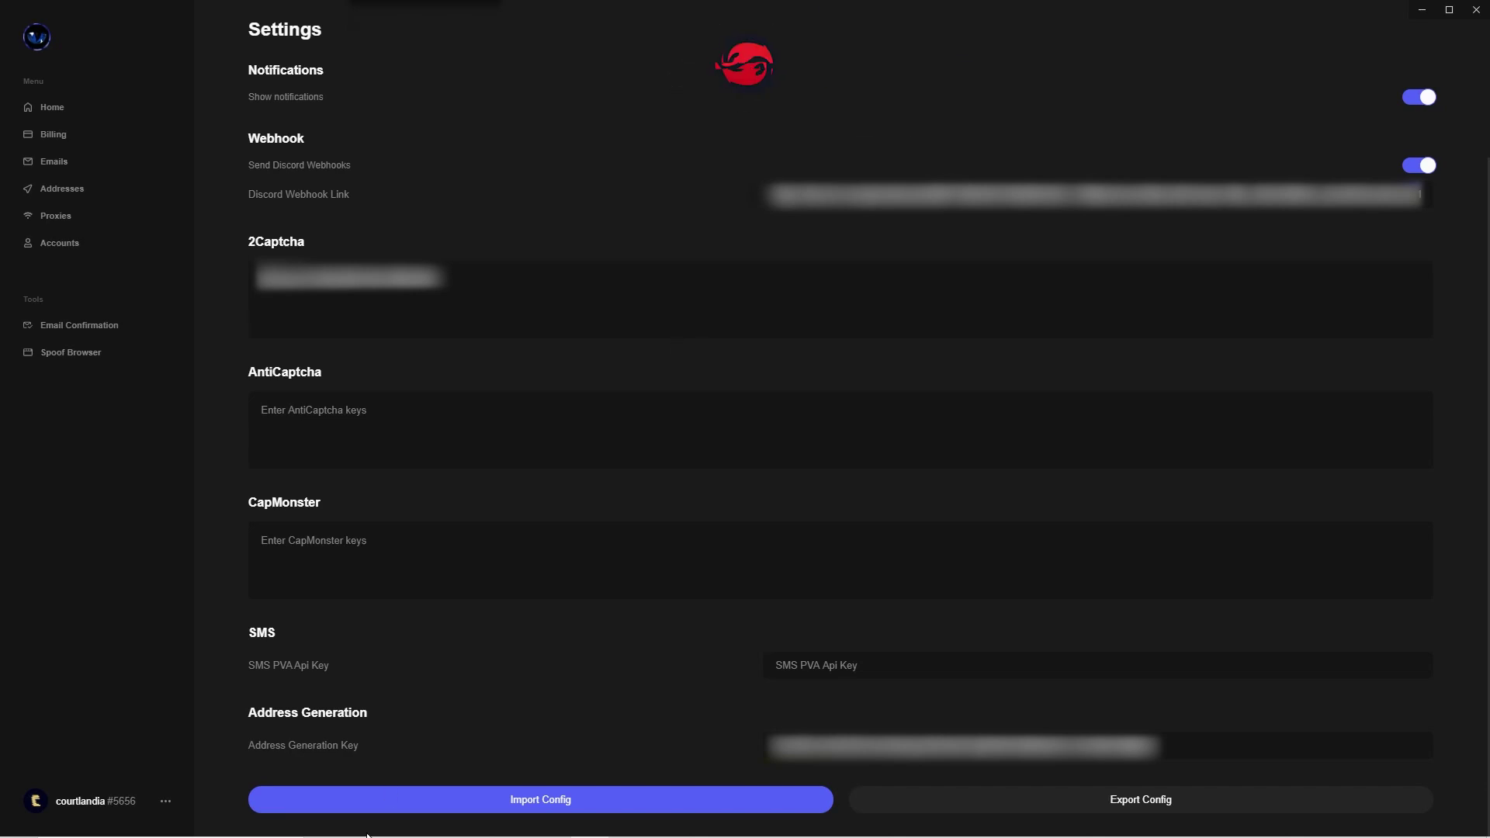
# - Switch to Chrome, sign in to the Bing Maps Dev Center and open the account's list of keys
pyautogui.moveTo(419, 827)
pyautogui.moveTo(571, 827)
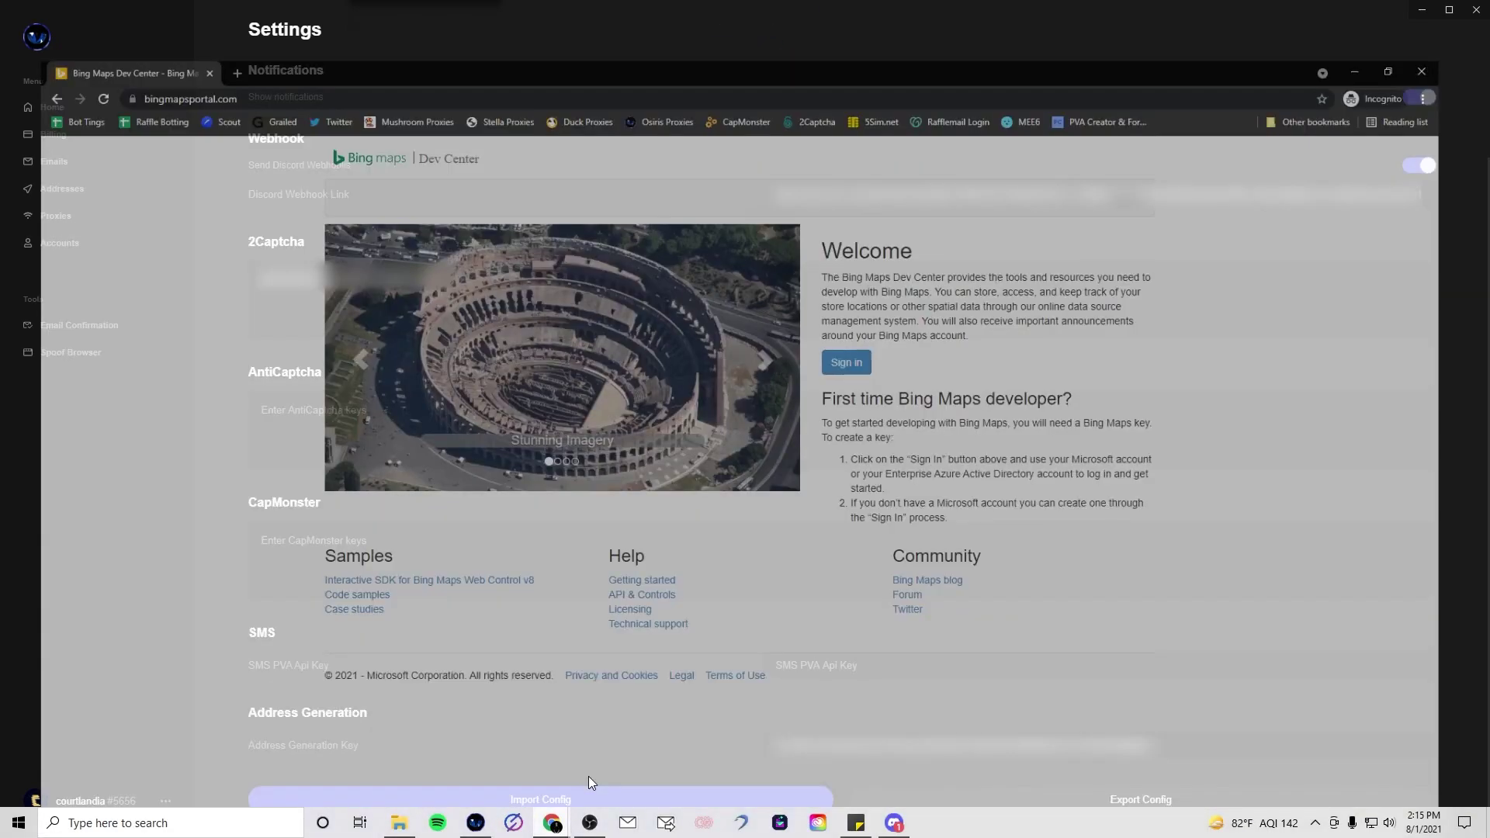
pyautogui.click(589, 776)
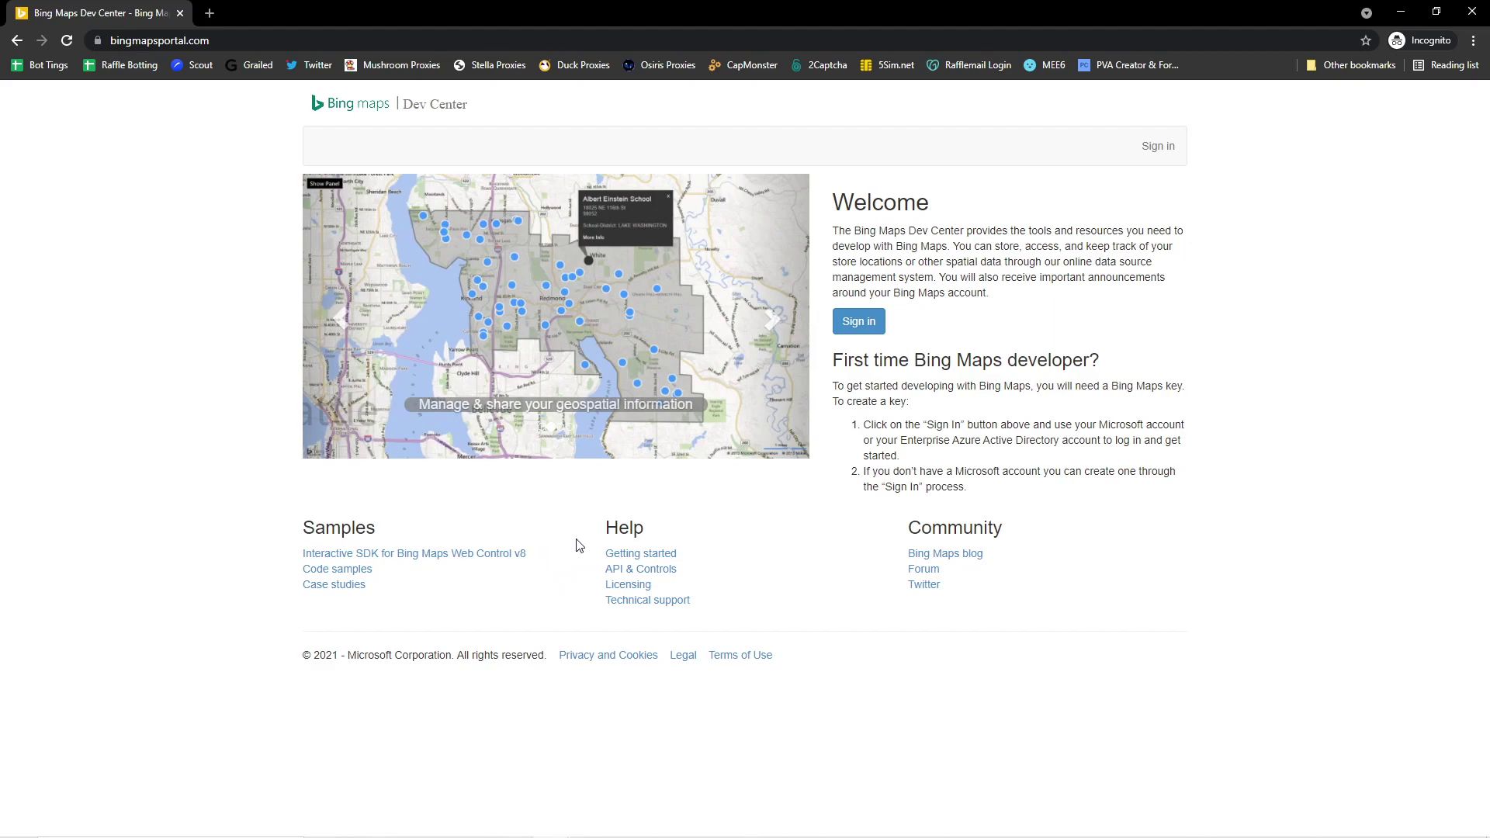
pyautogui.click(860, 326)
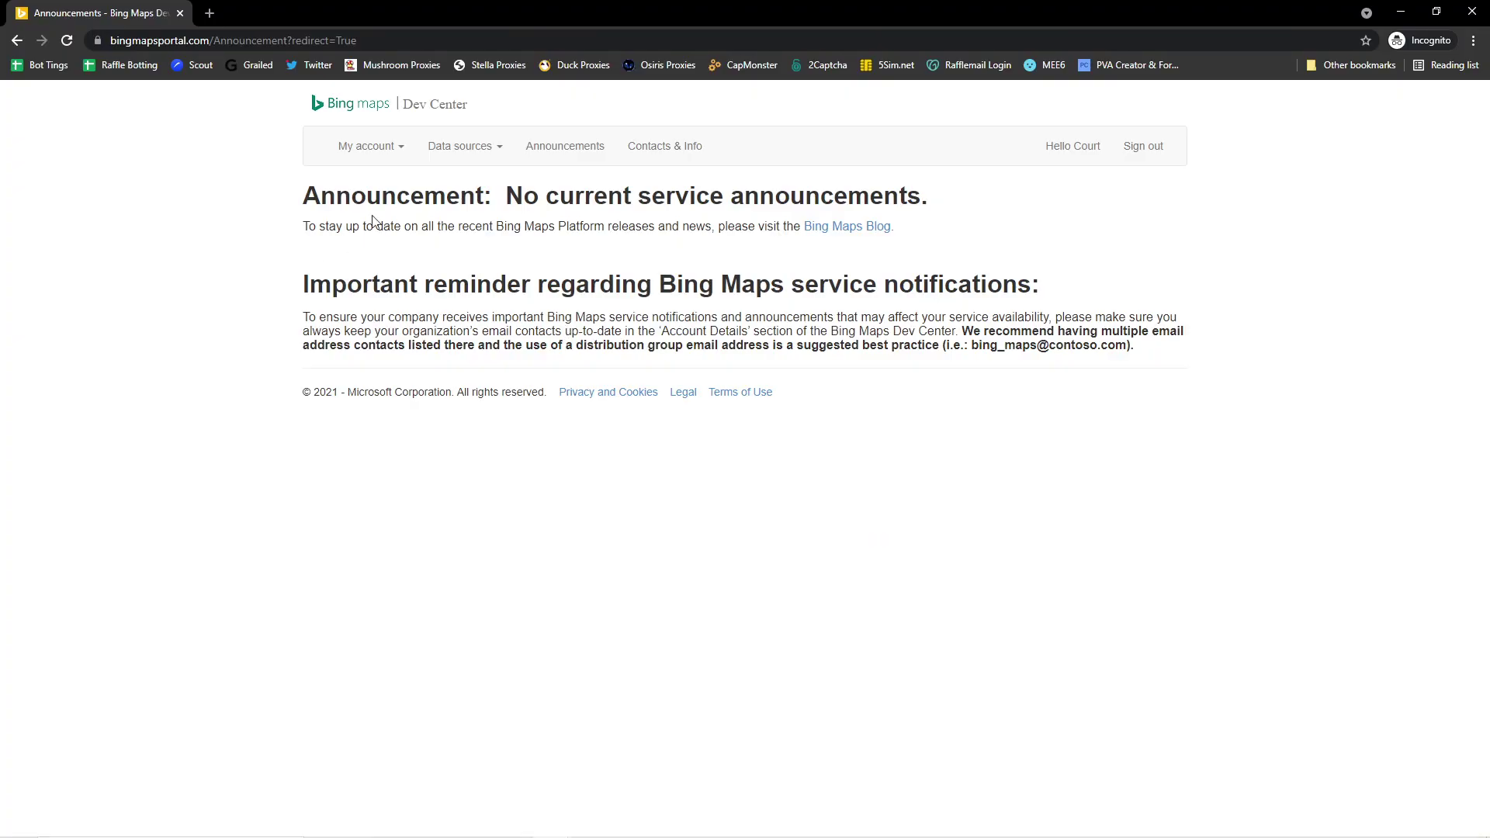
pyautogui.click(369, 152)
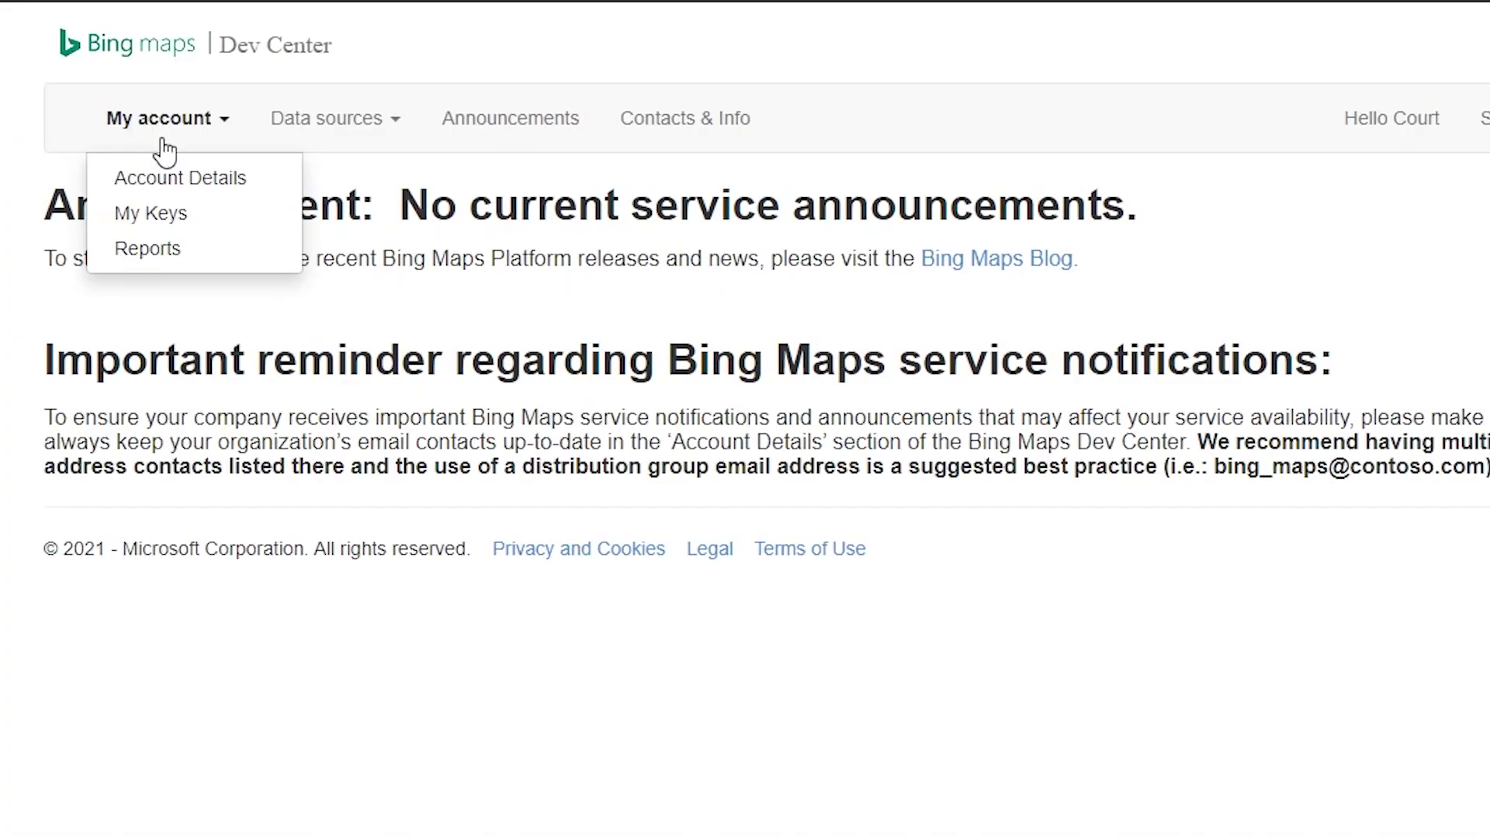
pyautogui.click(166, 220)
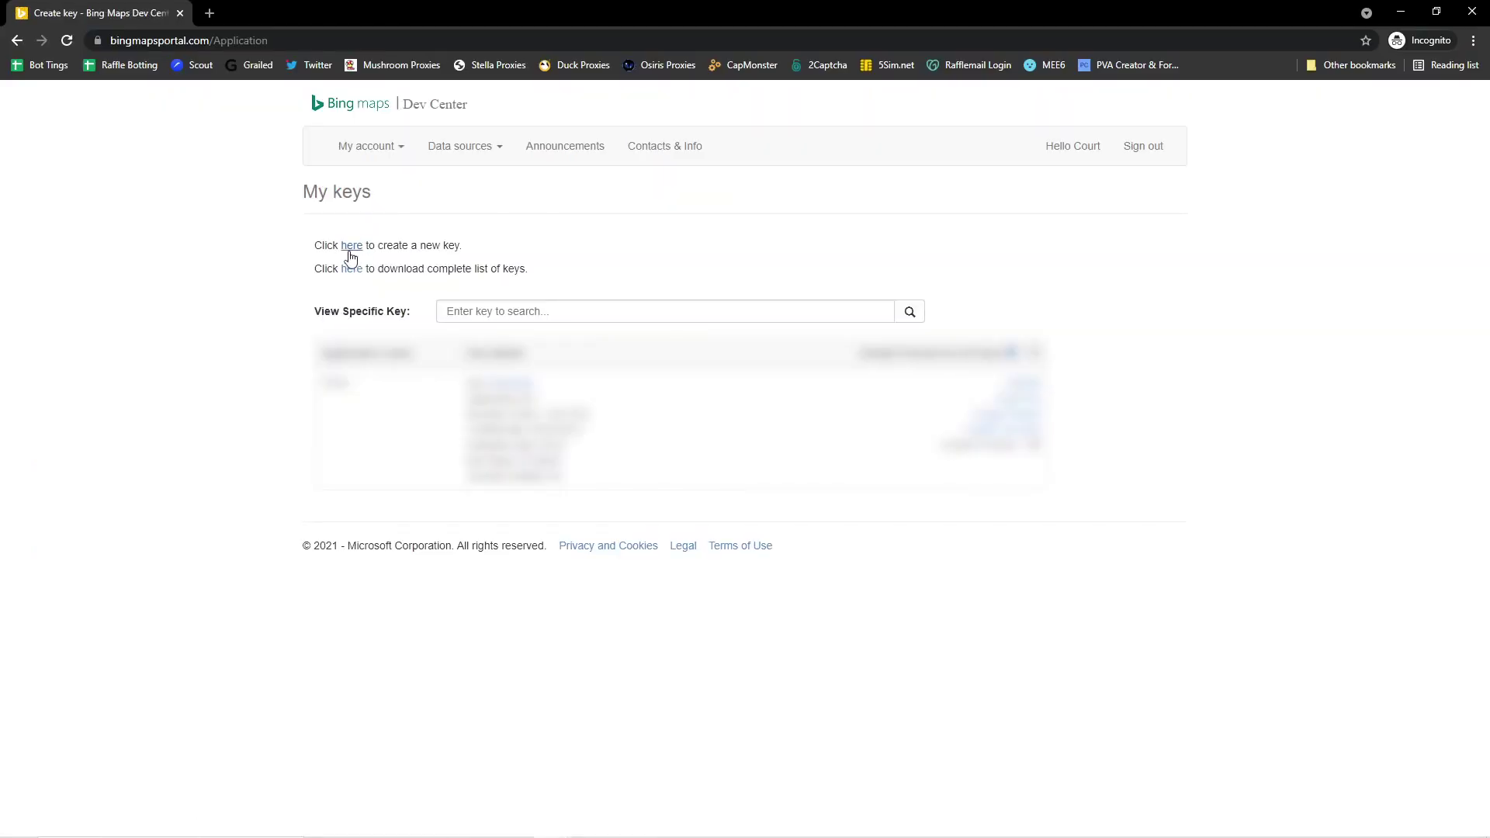
# - View the form for creating a new Bing Maps key and close it without creating one
pyautogui.click(352, 247)
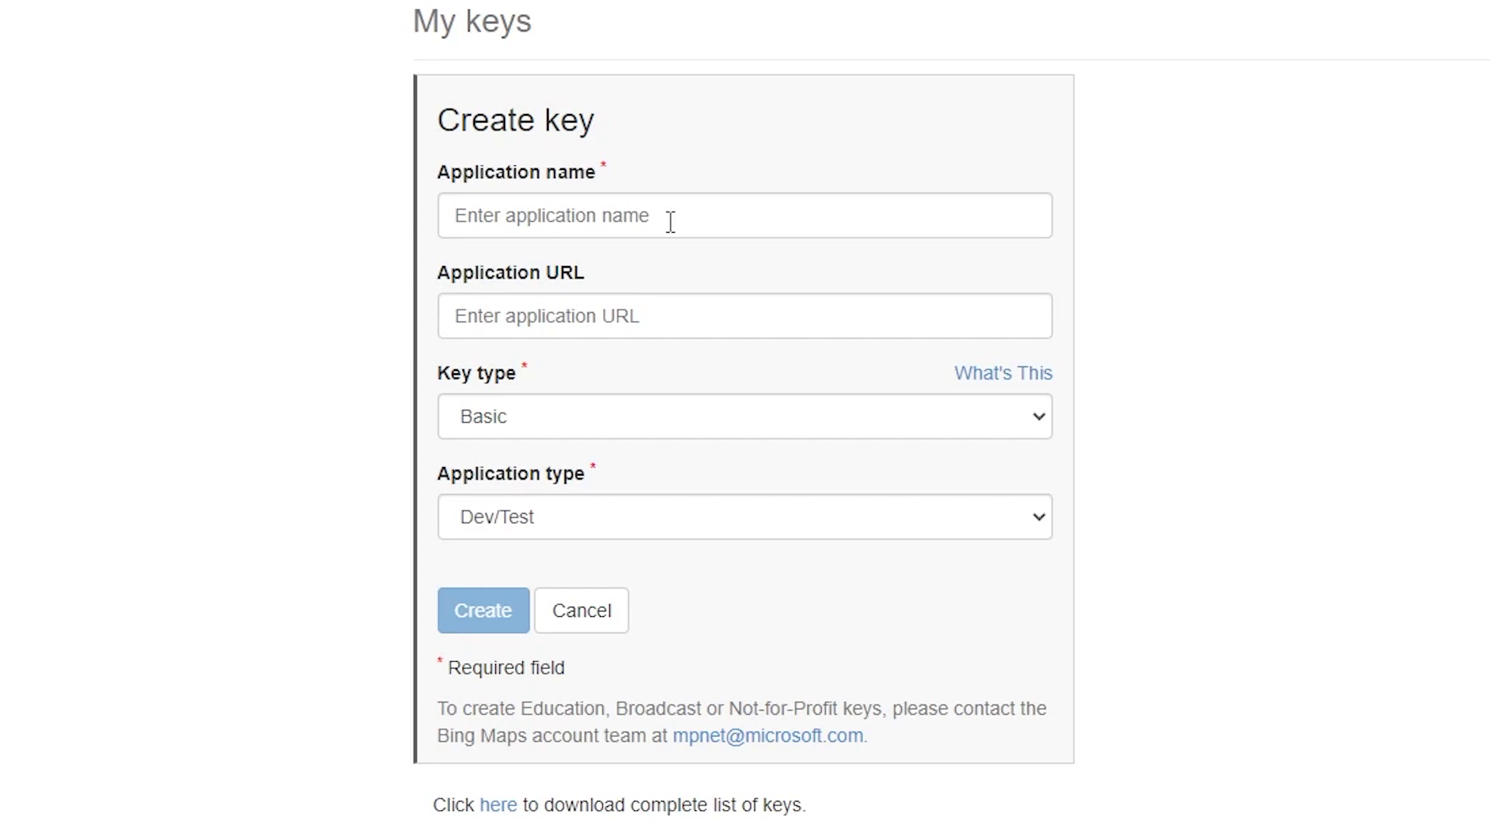
pyautogui.click(576, 613)
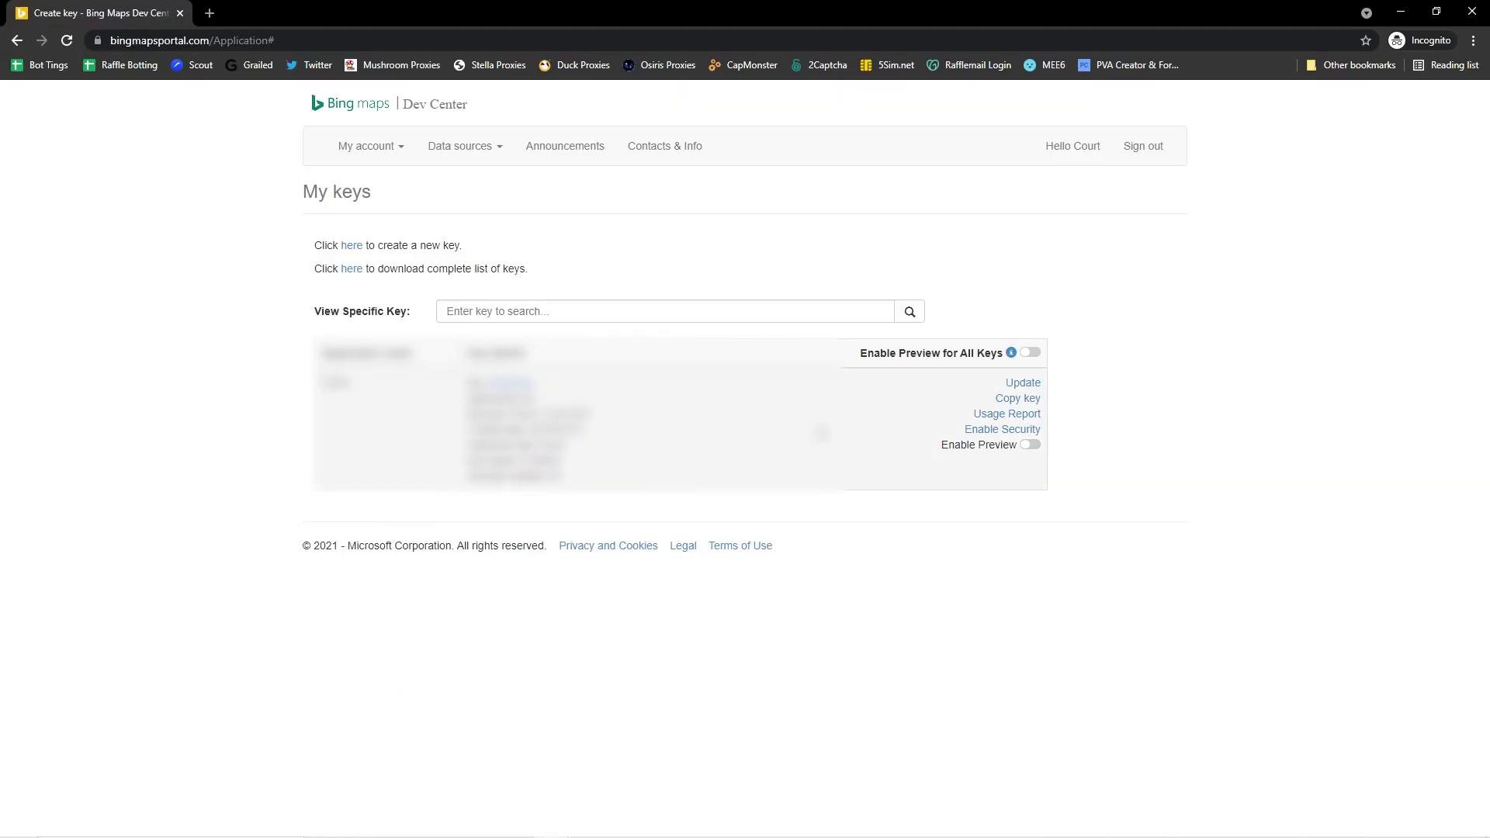
# - Copy the existing Bing Maps key and close the browser window
pyautogui.click(1024, 399)
pyautogui.click(1018, 399)
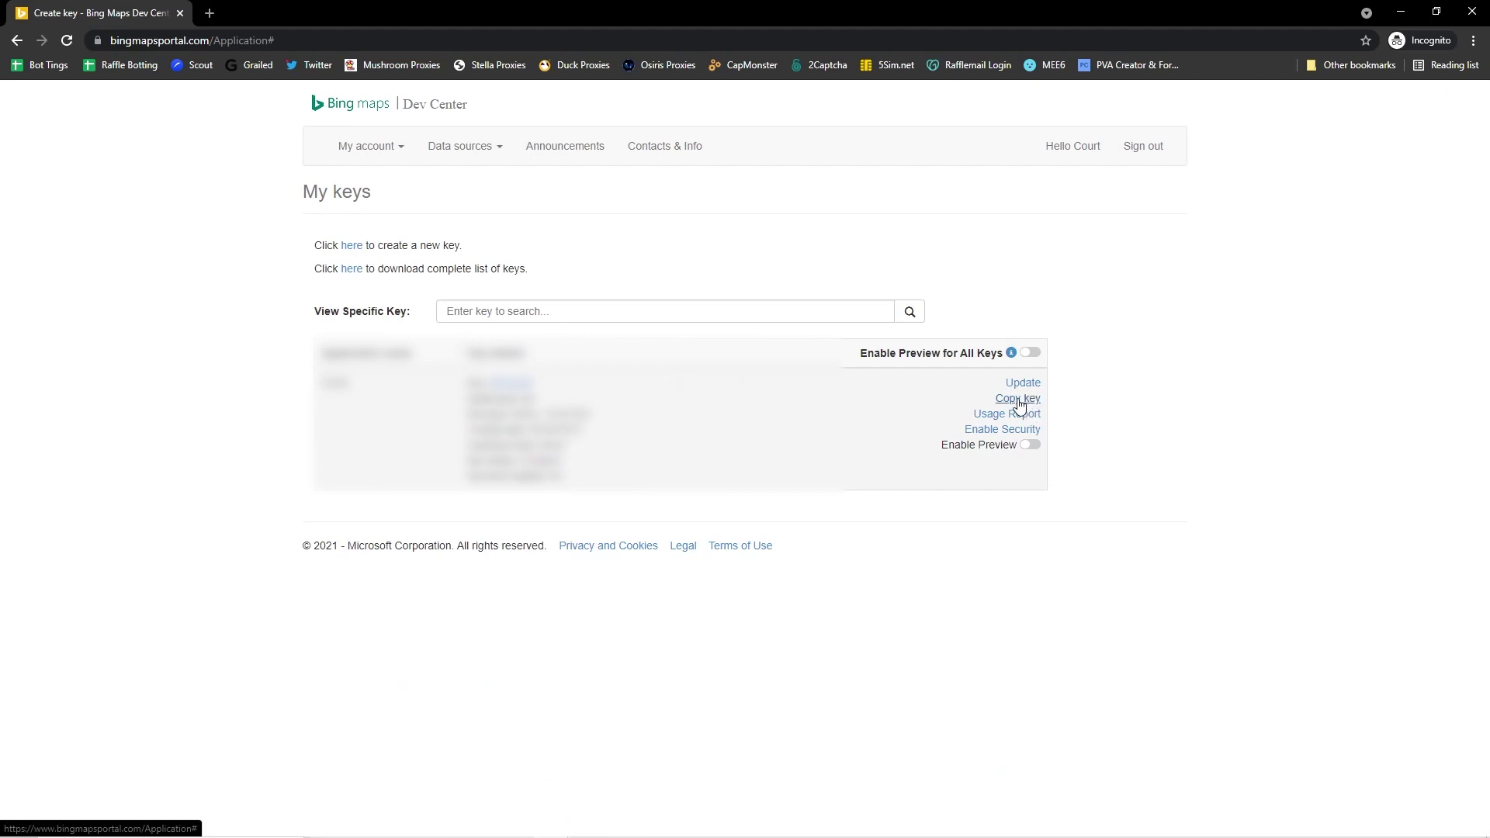
pyautogui.click(1473, 11)
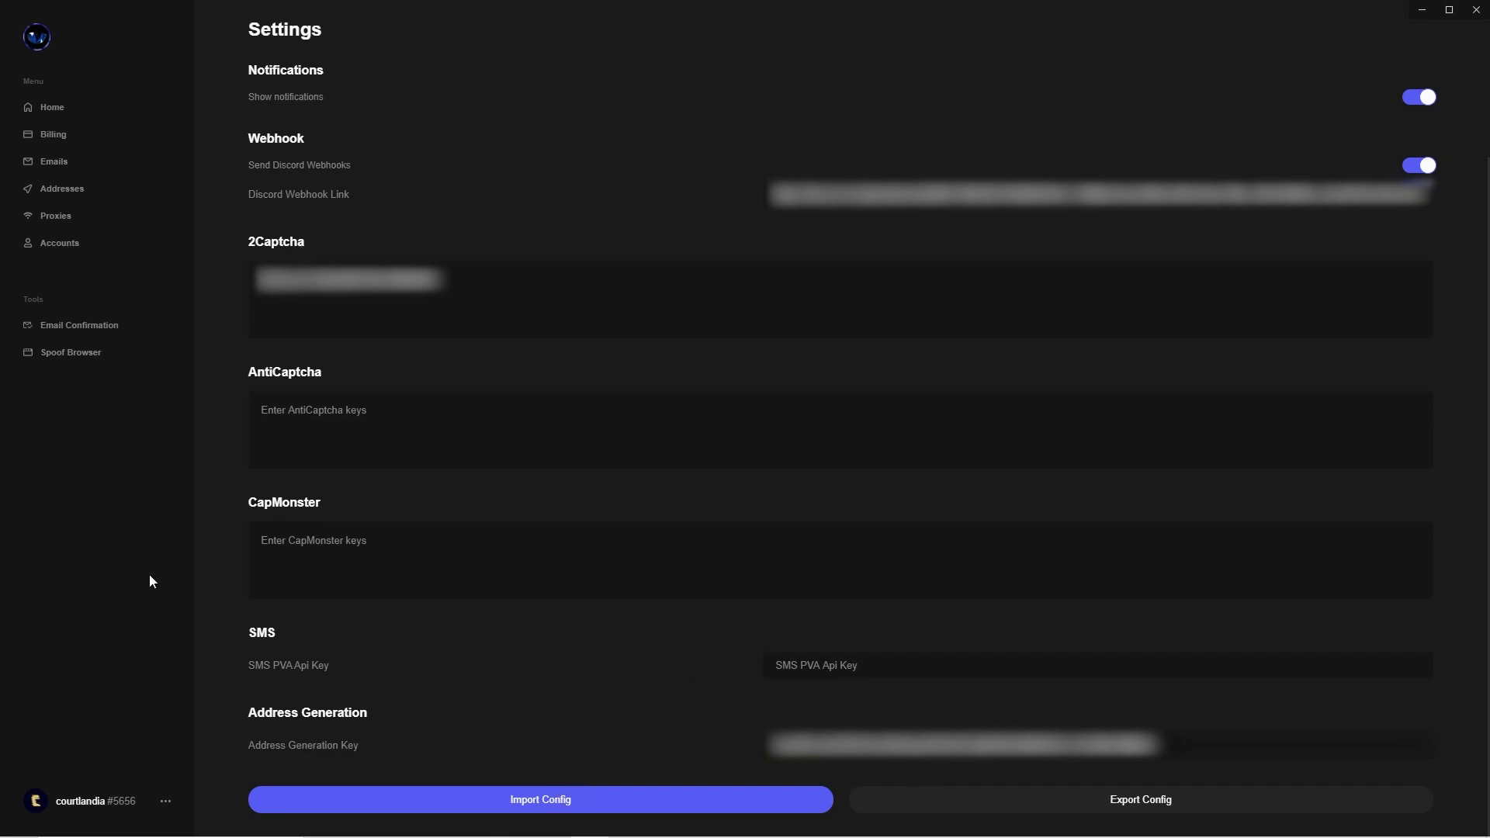
# - Create a billing profile named Apple Card
pyautogui.click(53, 138)
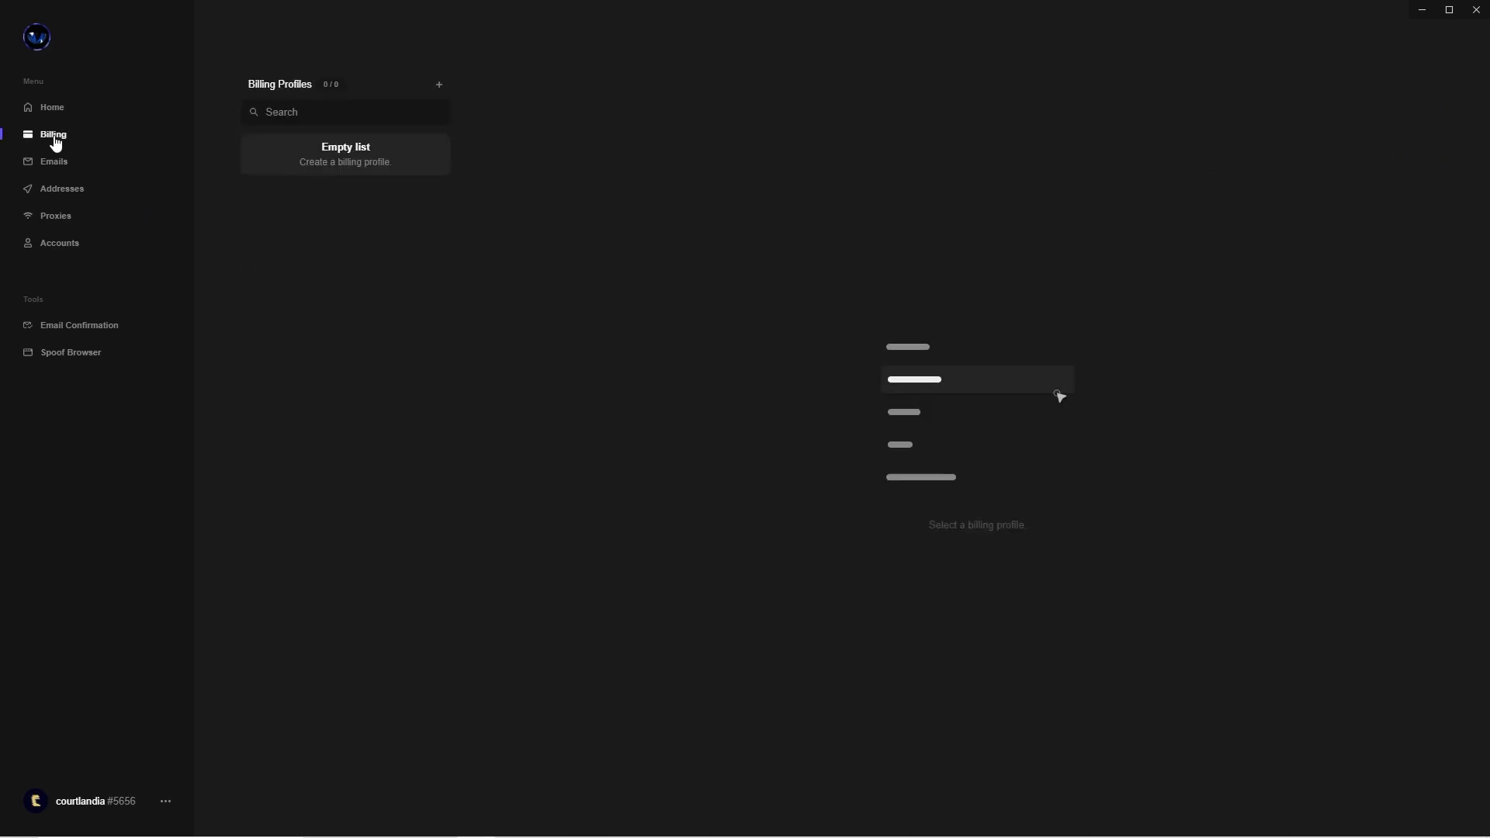
pyautogui.click(439, 87)
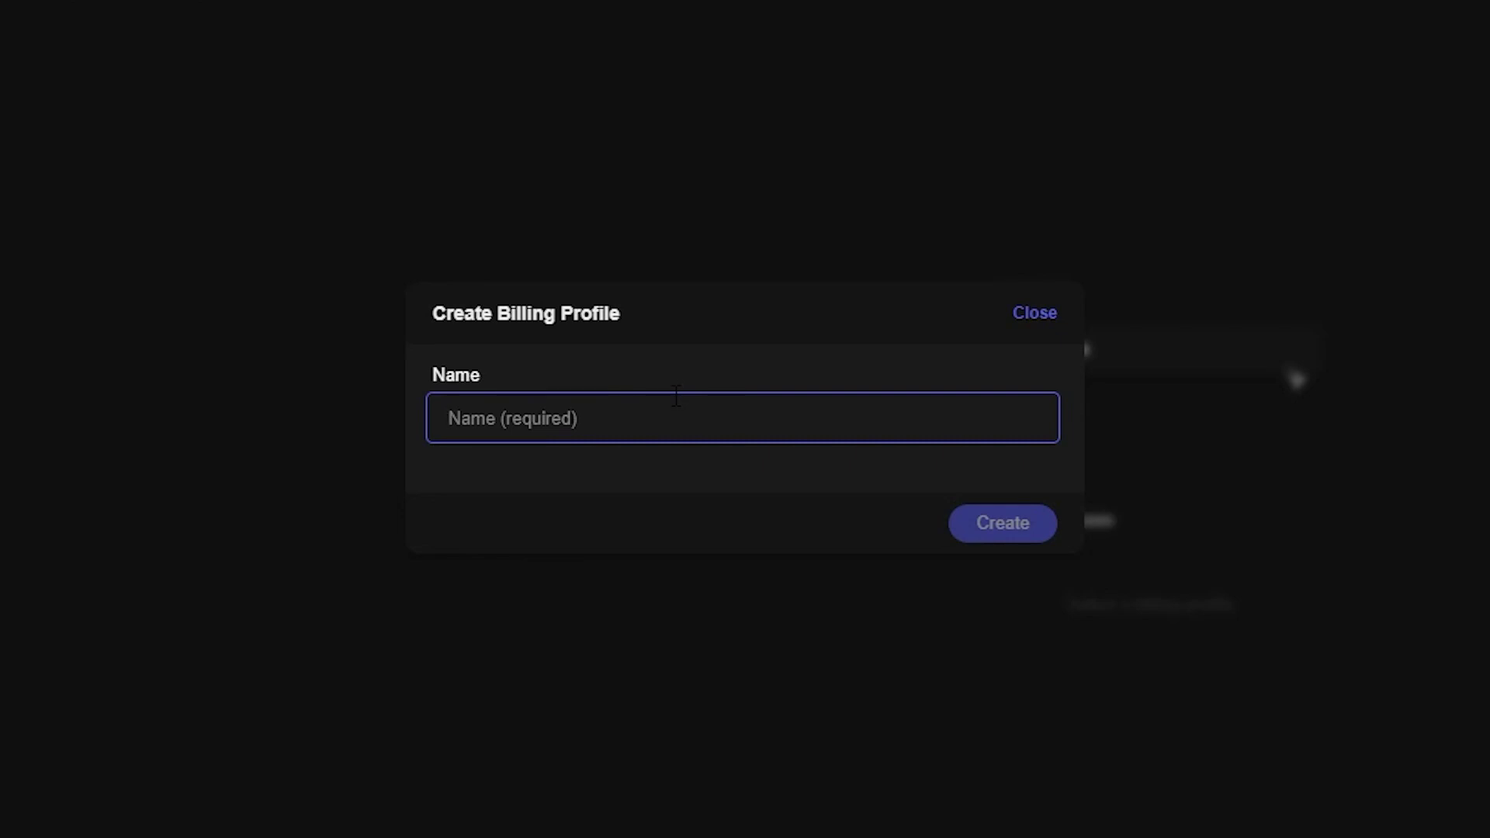
pyautogui.write('Apple Card')
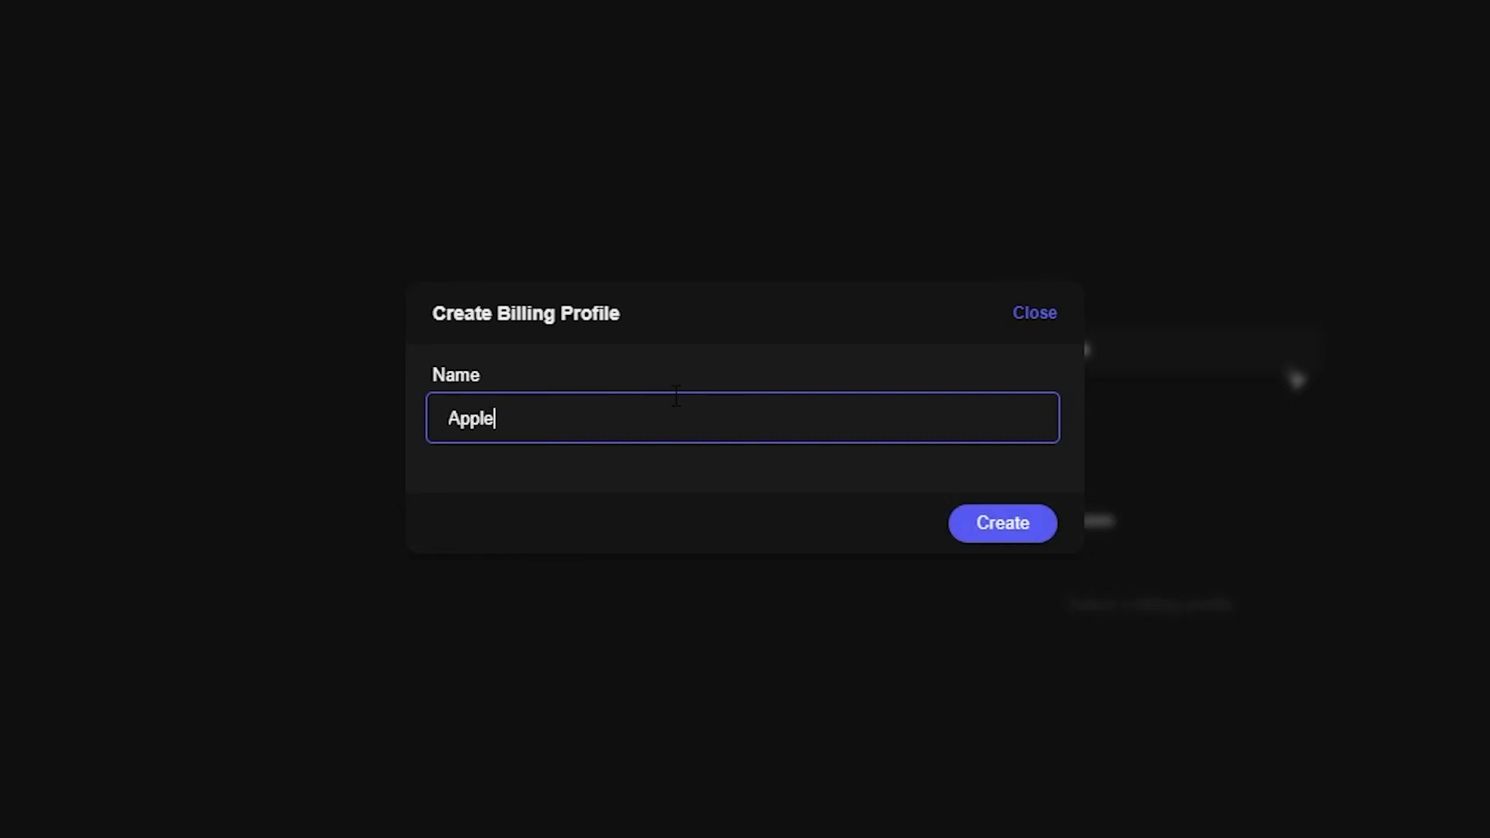
pyautogui.click(1003, 527)
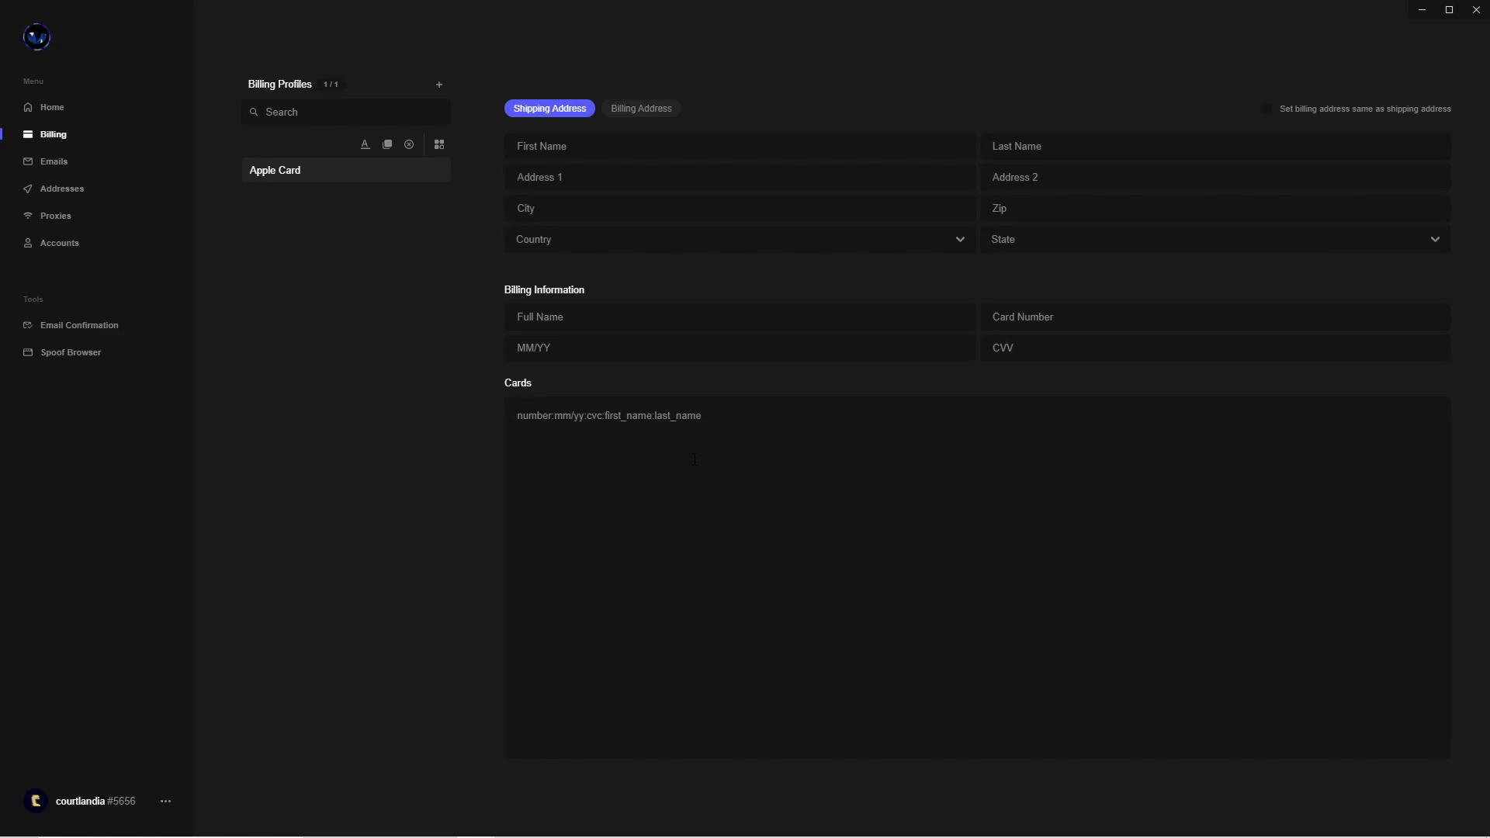
# - Enter the card number, expiry date and security code, separated by colons, in the Apple Card profile's Cards list
pyautogui.click(695, 459)
pyautogui.write('1234123412341234')
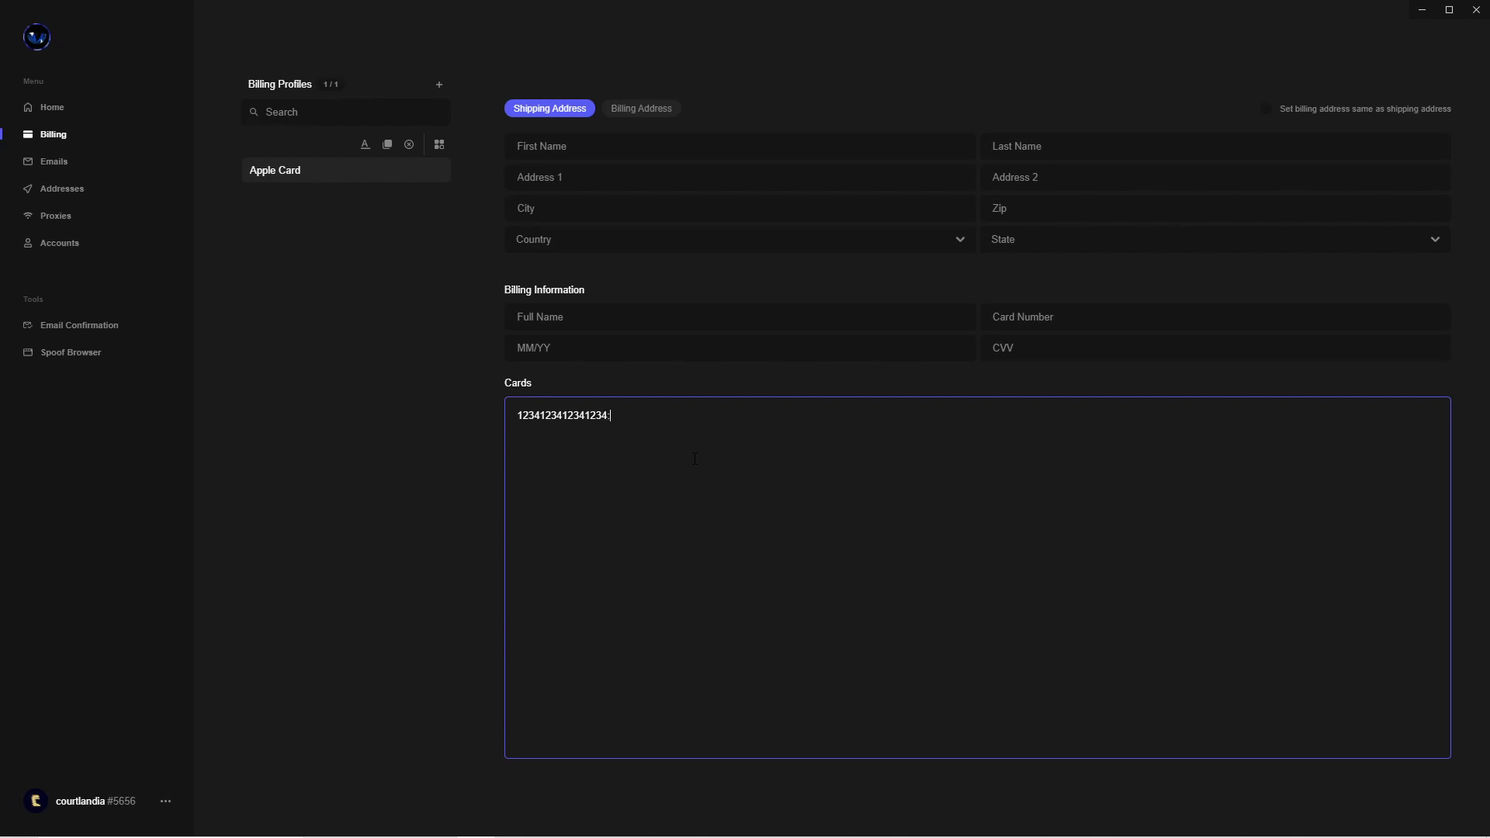
pyautogui.write(':11/12:233')
# - Start a new email list named Outlook 1 and paste the copied email addresses into it
pyautogui.click(58, 164)
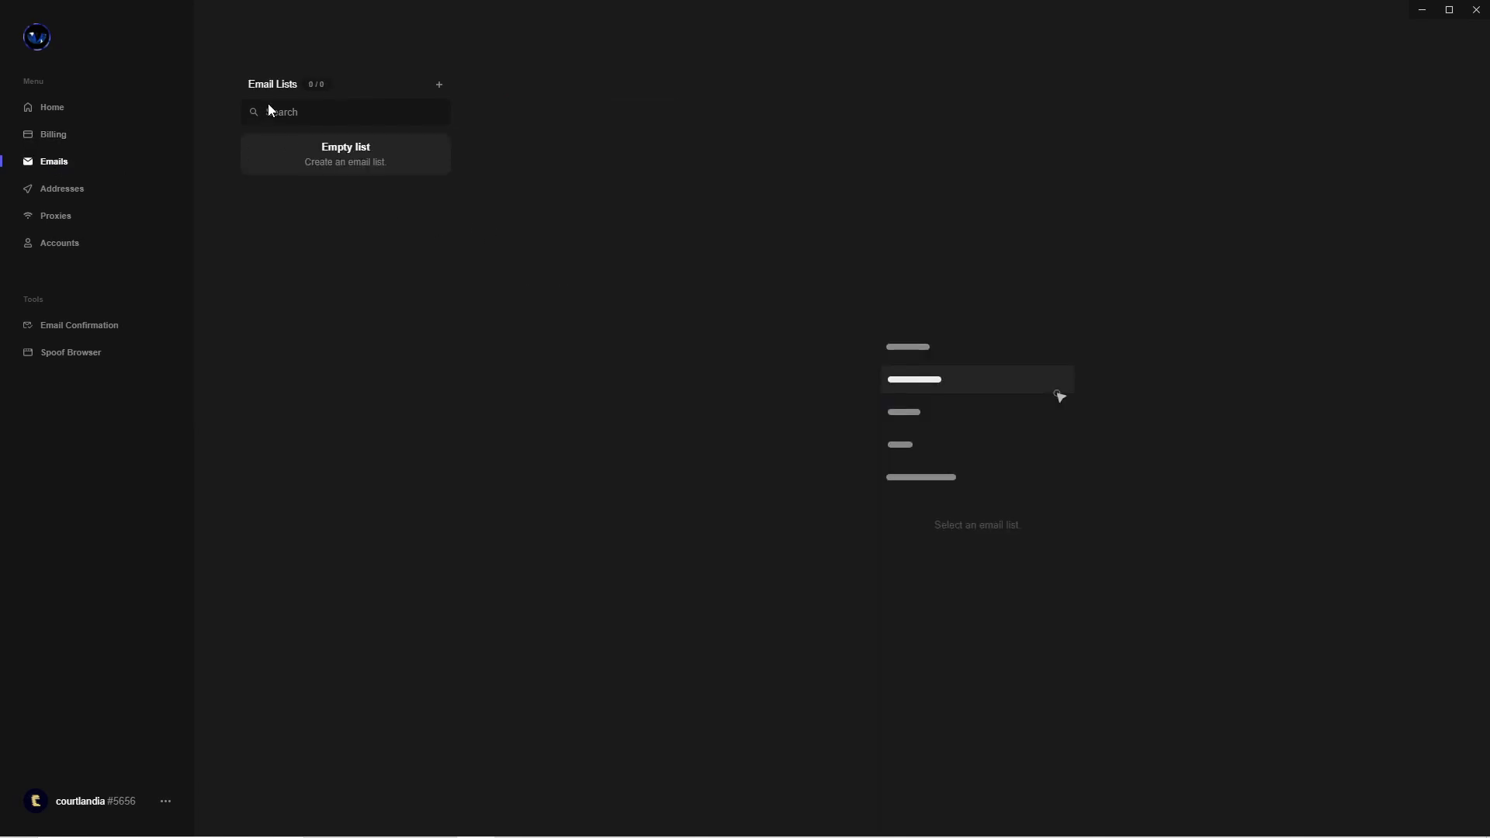
pyautogui.click(440, 85)
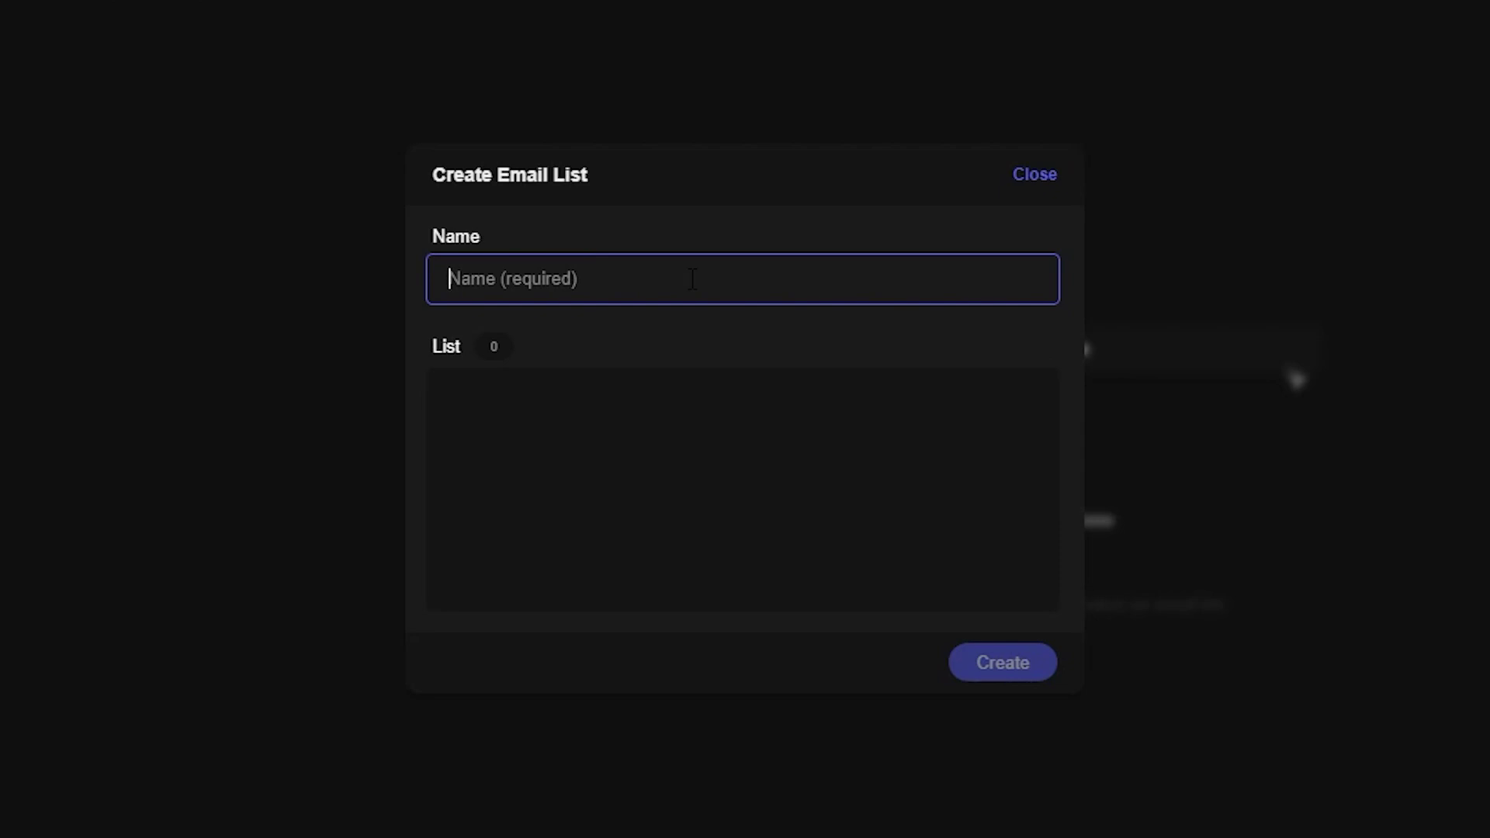
pyautogui.write('Ou')
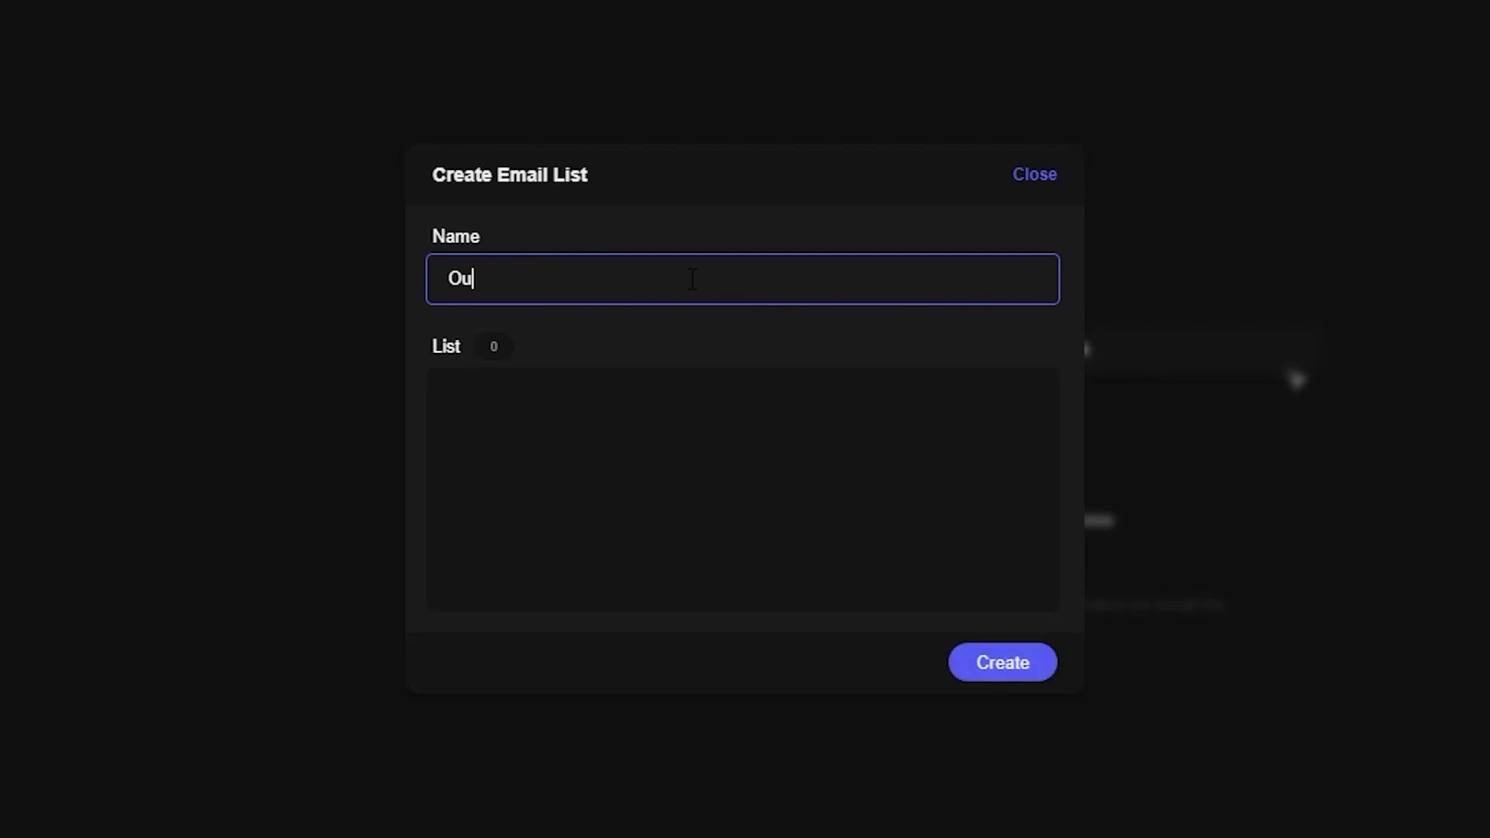
pyautogui.write('tlooks 1')
pyautogui.click(757, 516)
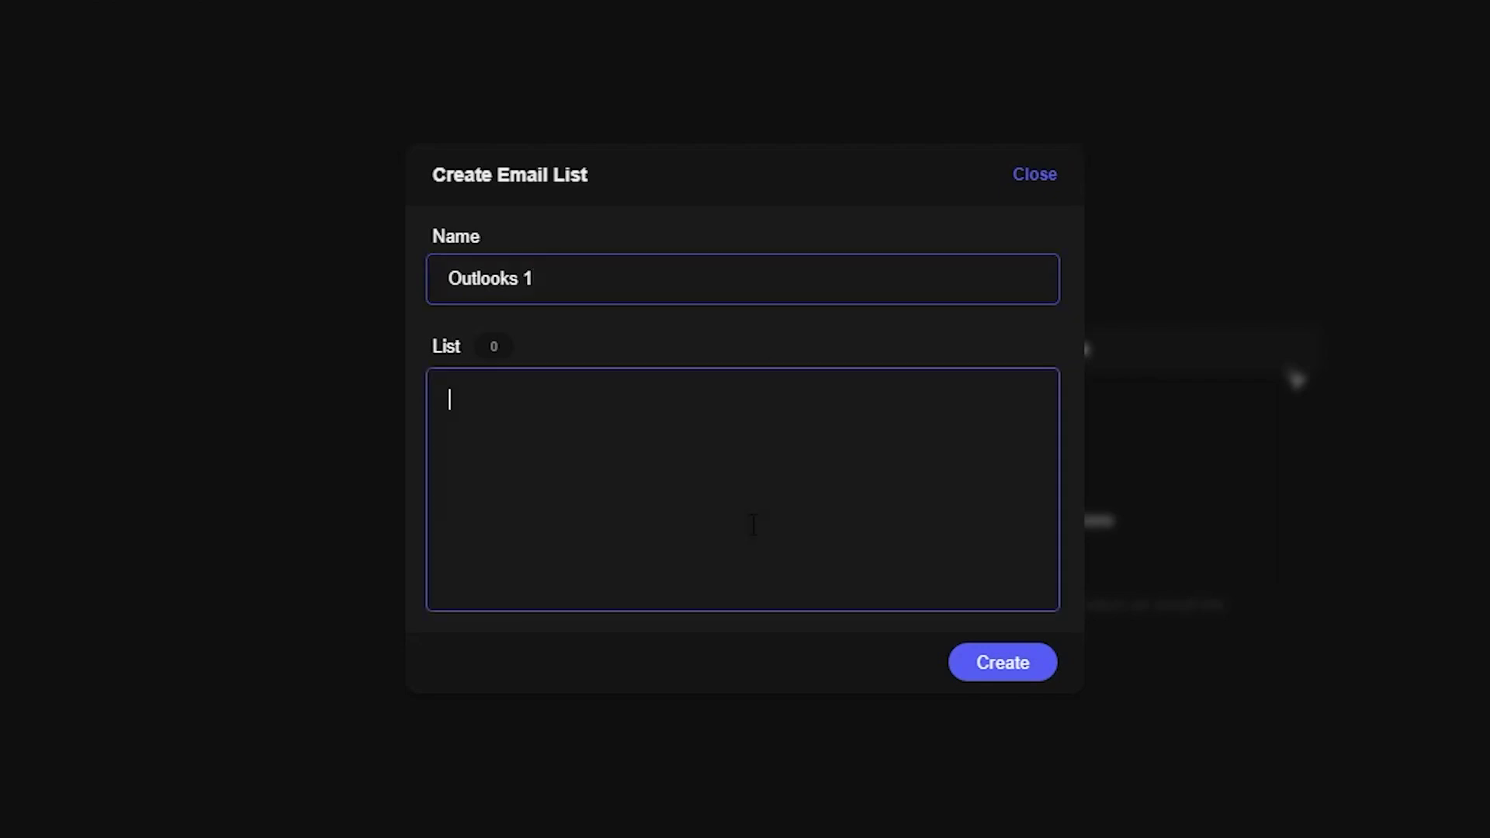
pyautogui.hotkey('ctrl', 'v')
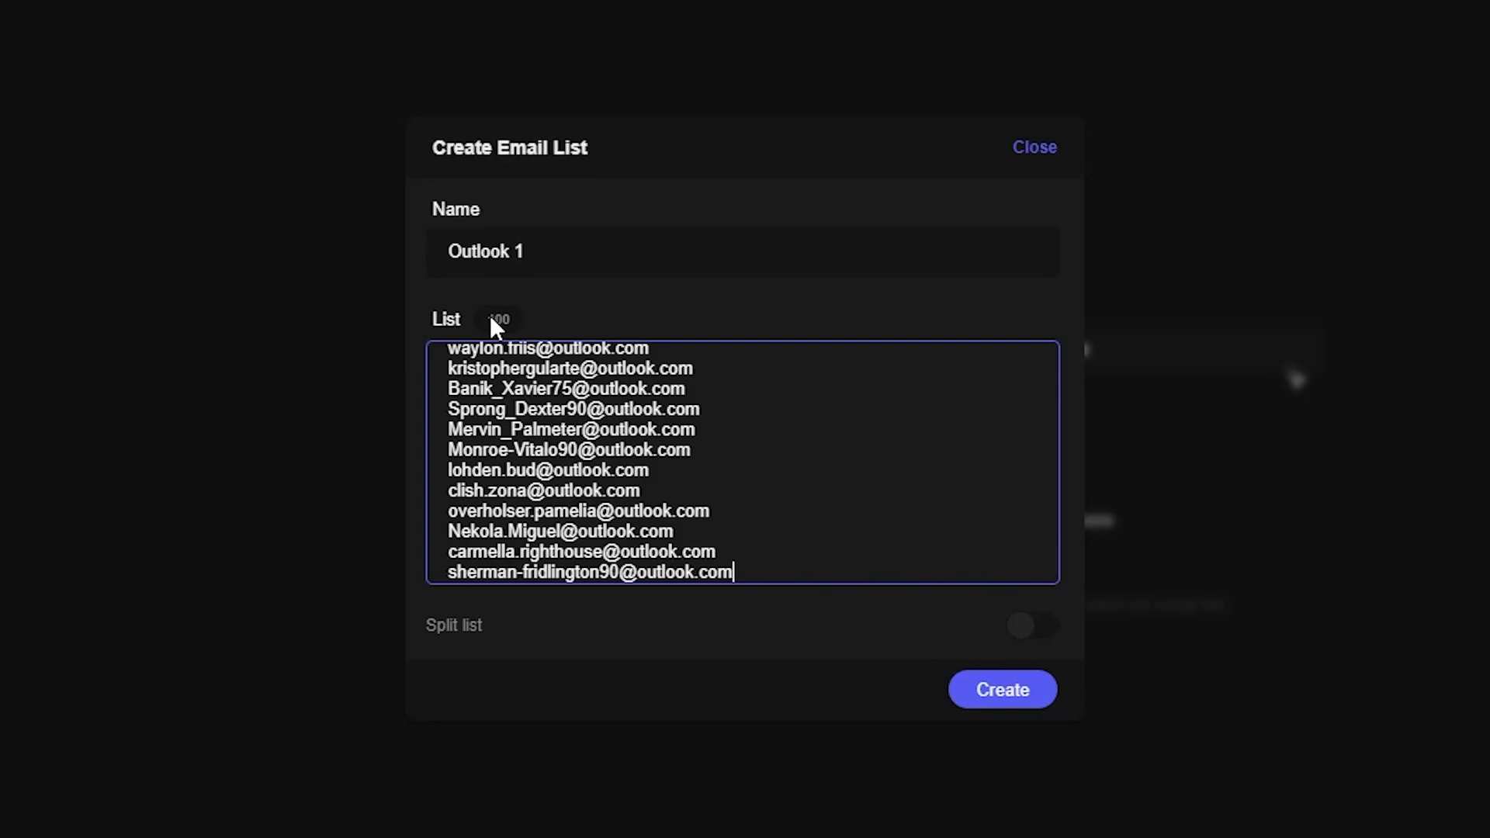
# - Enable splitting for the new email list and set the number of lists to 11
pyautogui.click(599, 328)
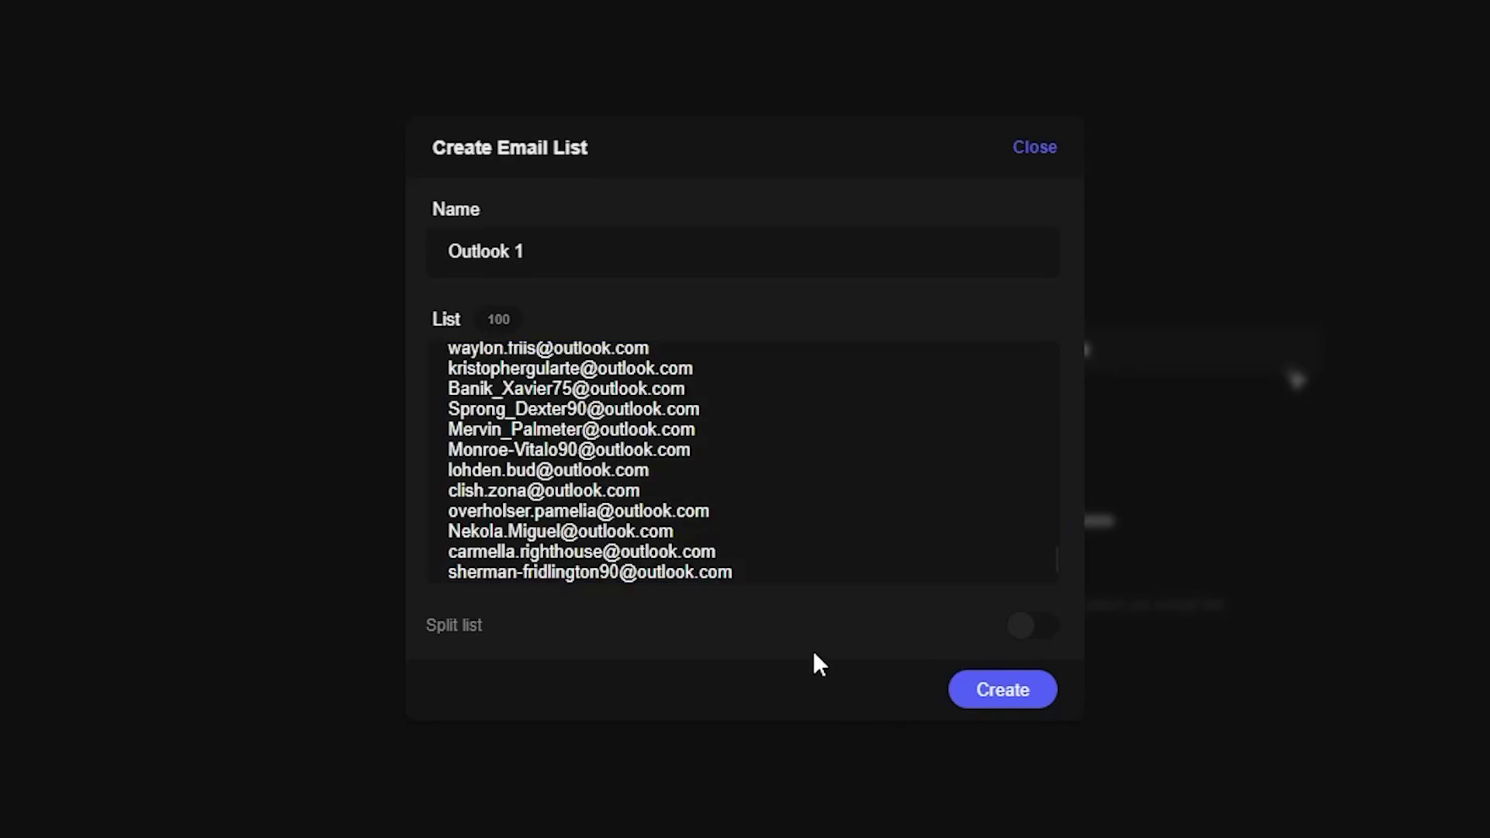
pyautogui.click(1034, 633)
pyautogui.click(1040, 617)
pyautogui.click(1040, 617)
pyautogui.click(1040, 617)
pyautogui.click(1040, 617)
pyautogui.click(1040, 617)
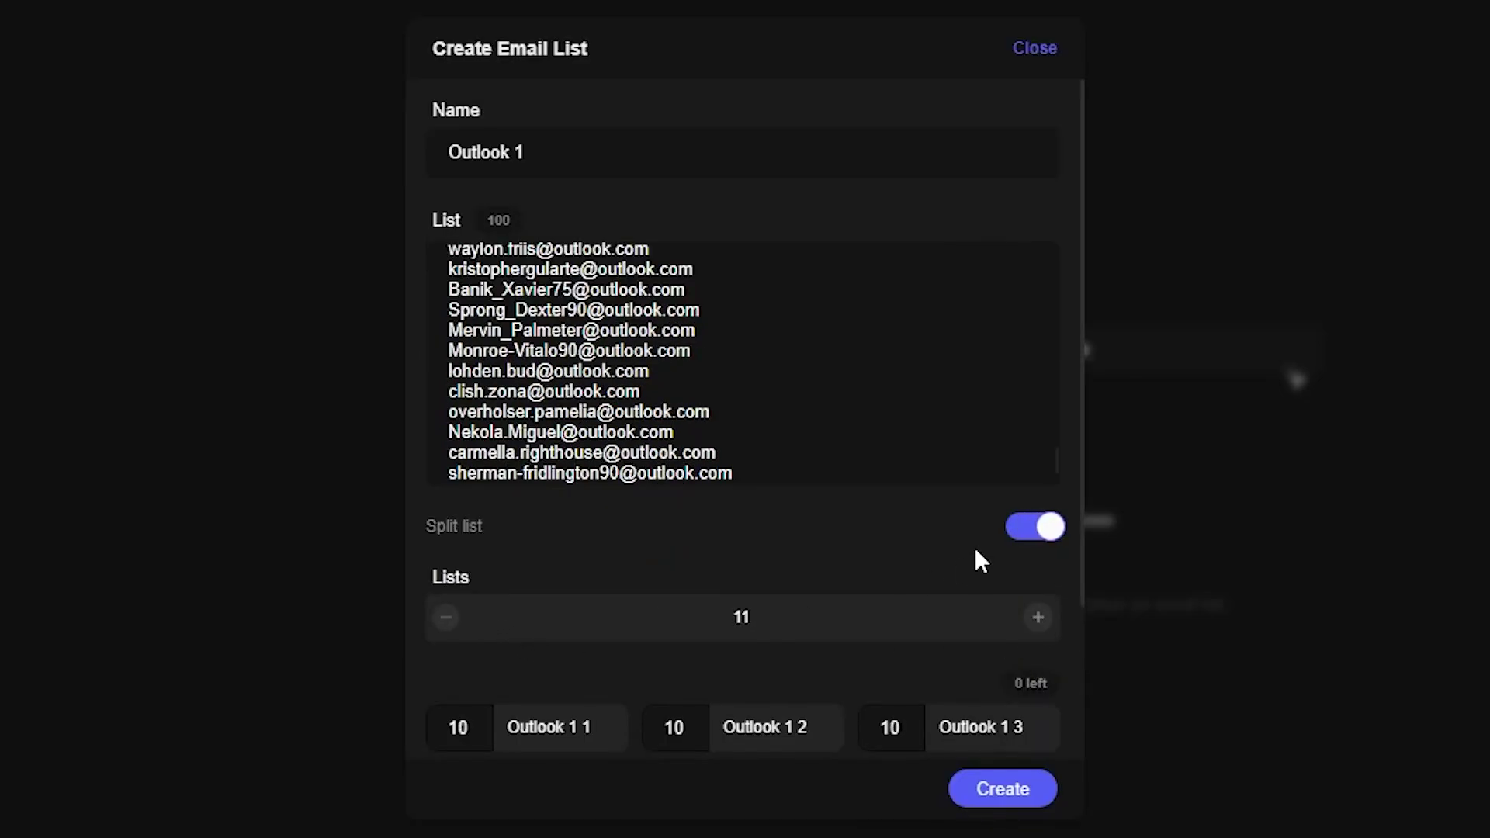
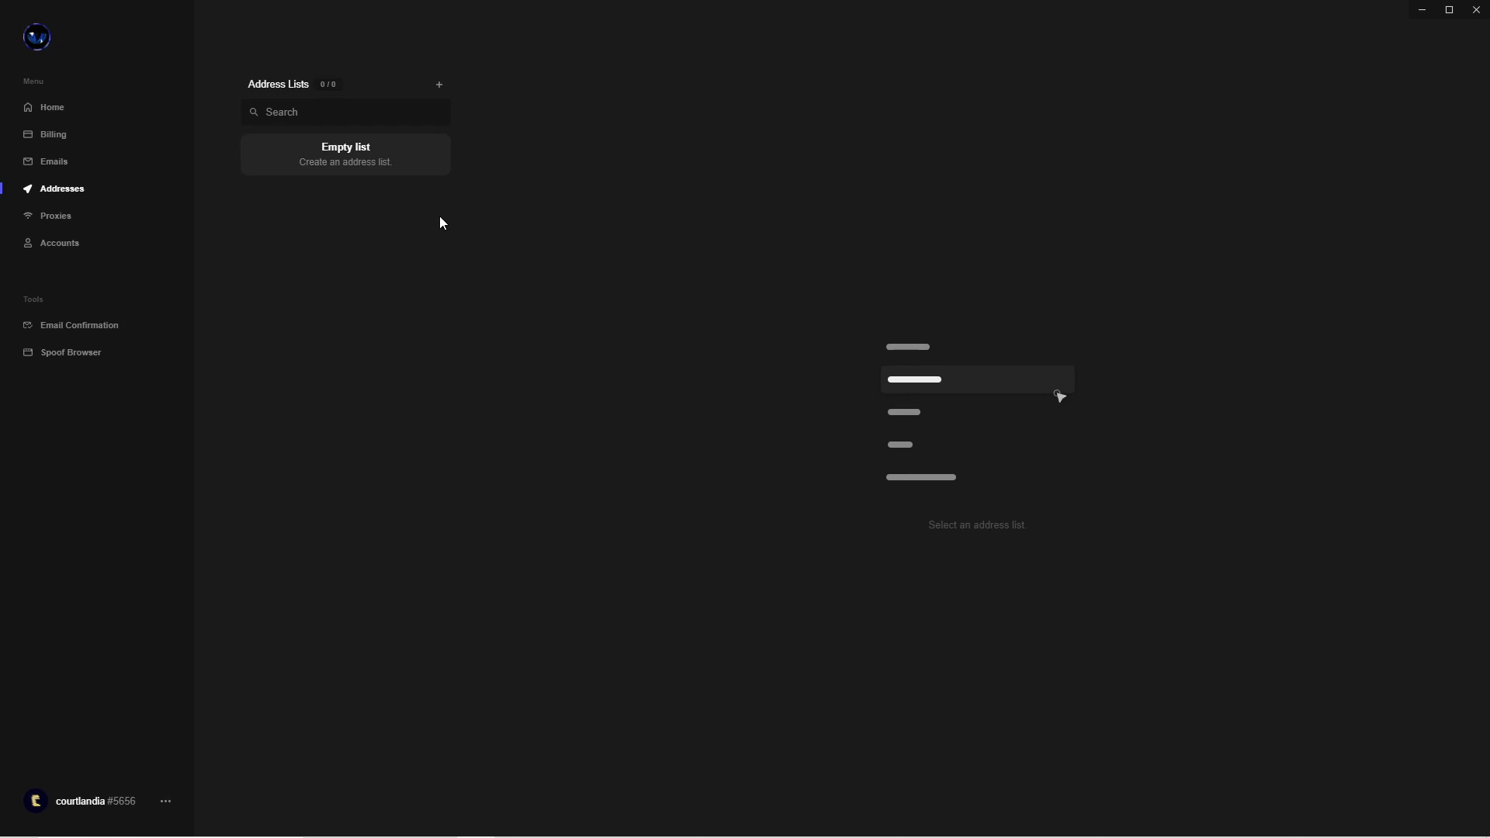
# - Create an empty address list named Los ANGELES
pyautogui.click(439, 85)
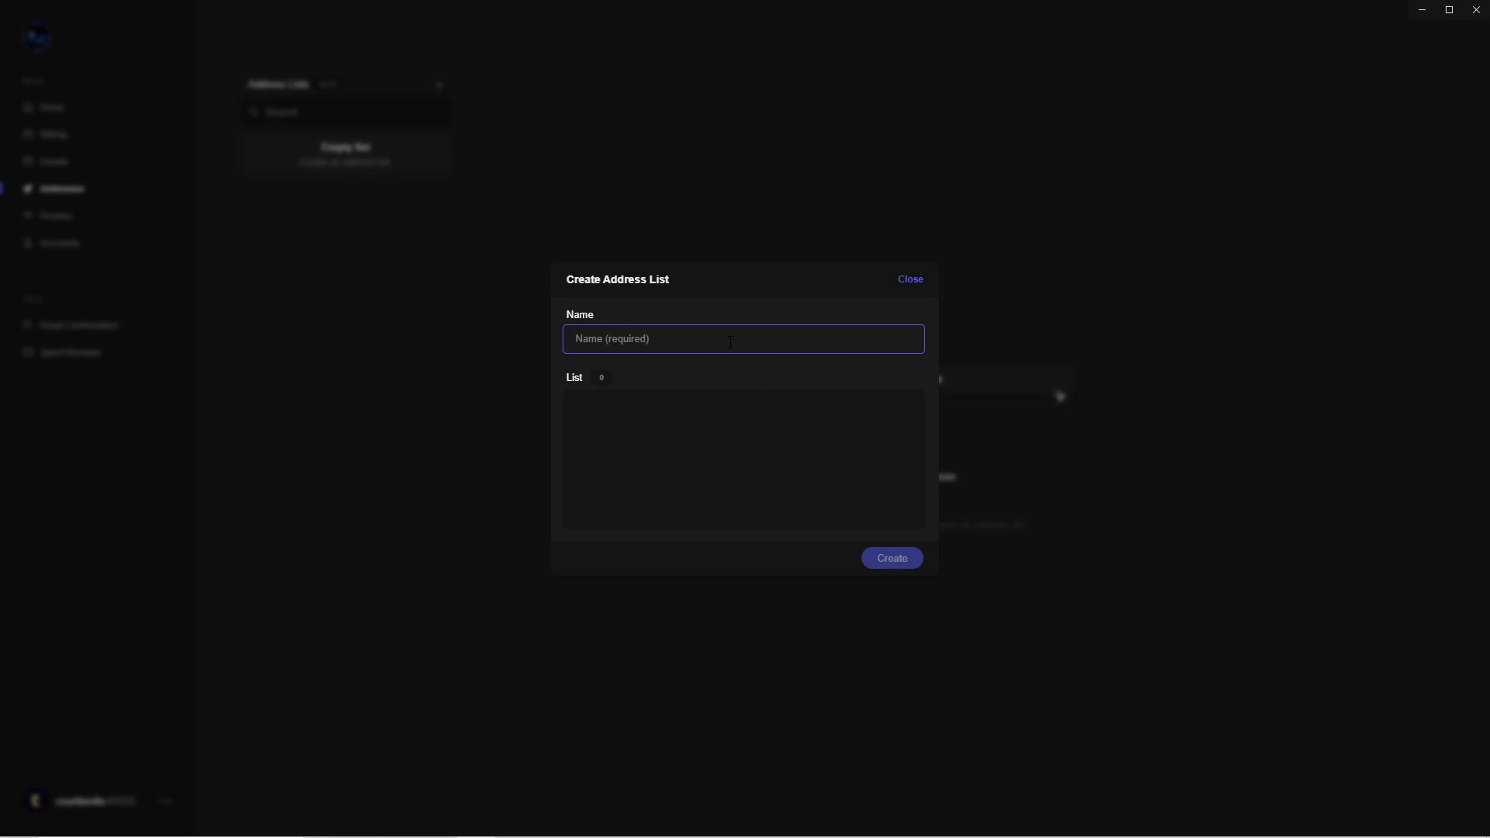
pyautogui.write('Los AN')
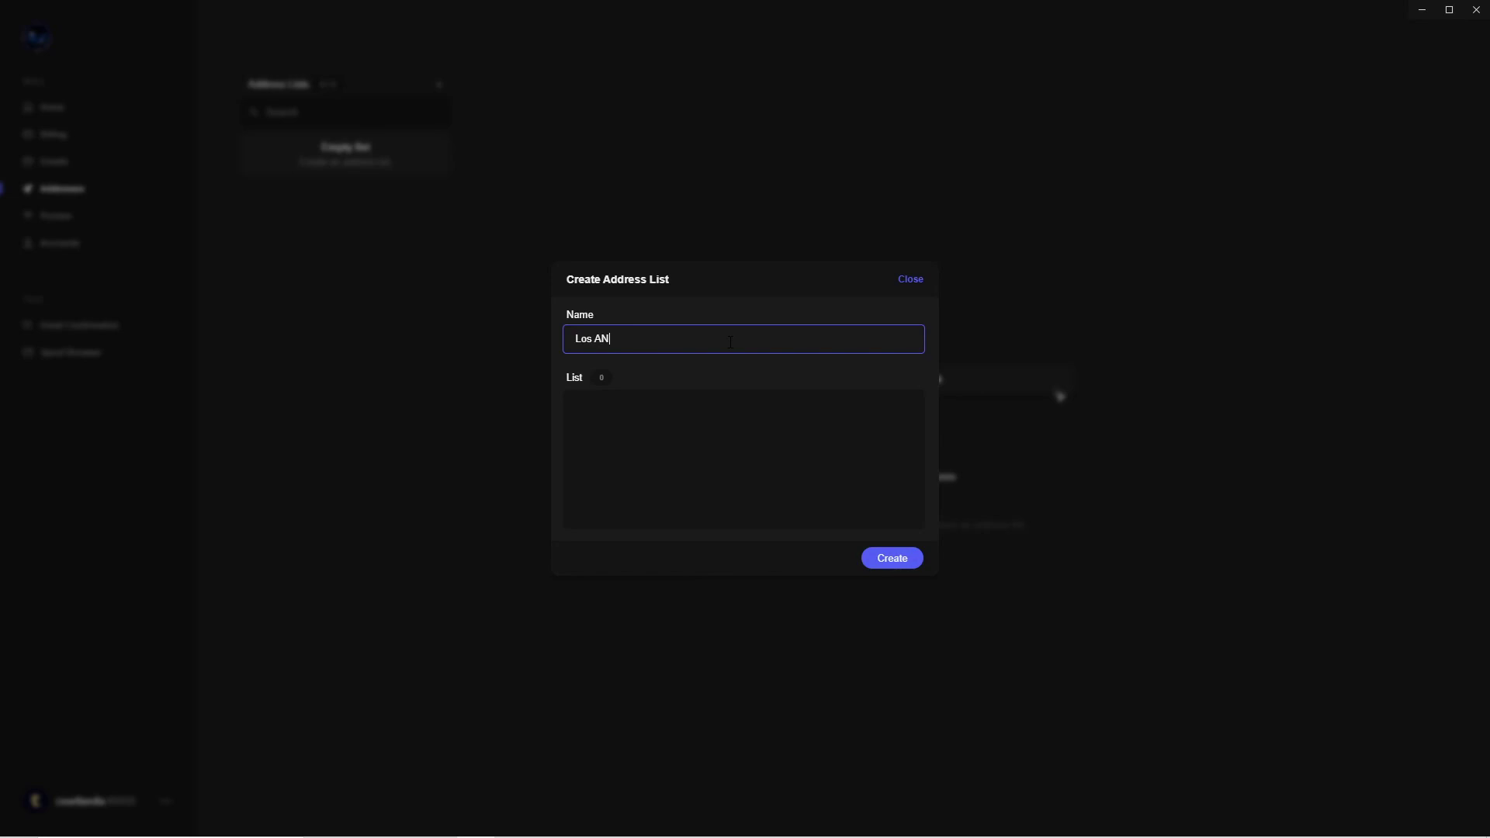
pyautogui.write('GELES')
pyautogui.click(737, 474)
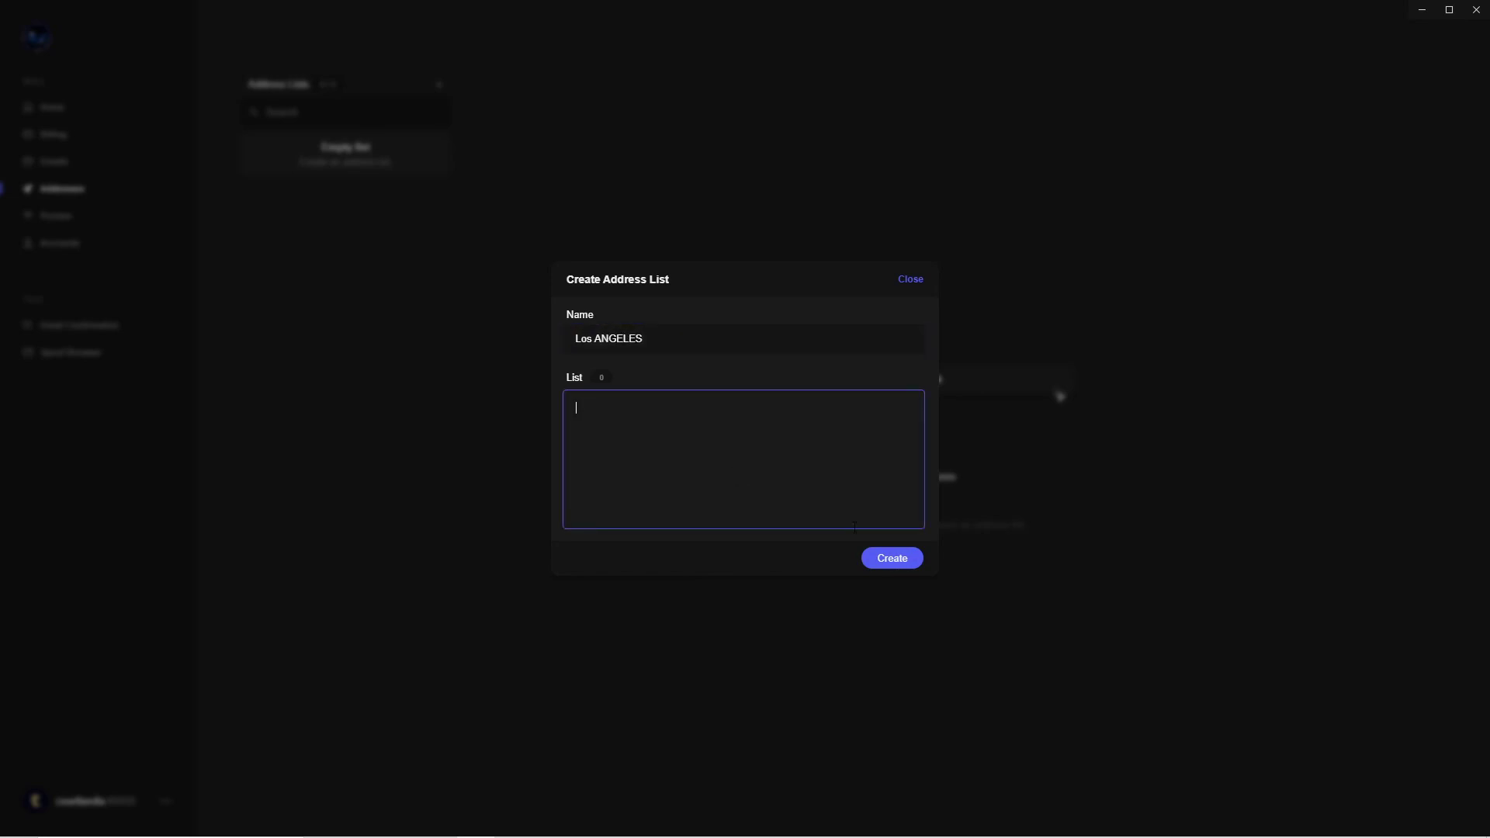
pyautogui.click(895, 561)
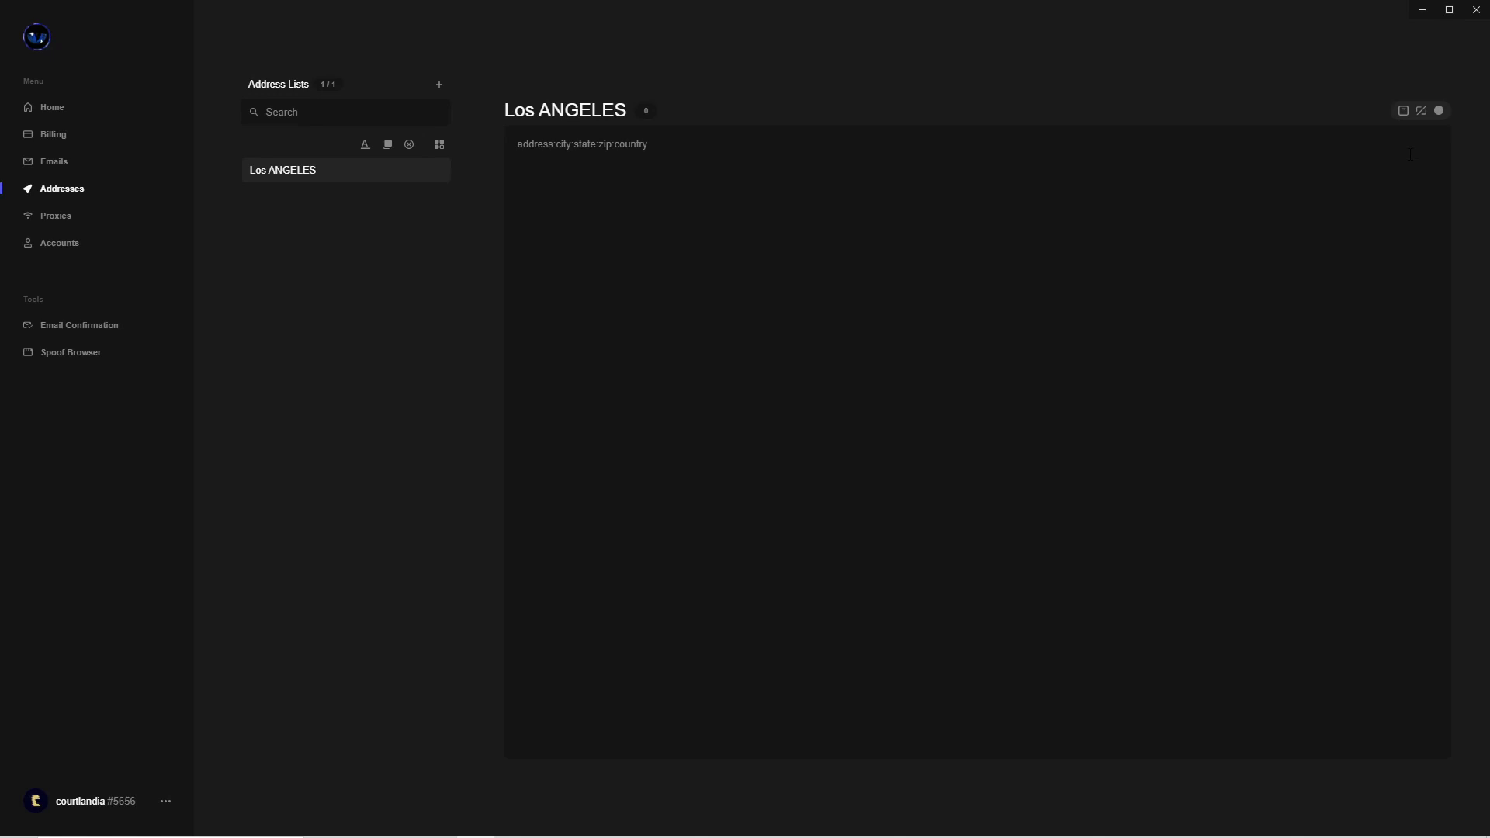
# - Start address generation for the Los ANGELES list, switch to the browser, open Google Maps and search for los angeles
pyautogui.click(1440, 111)
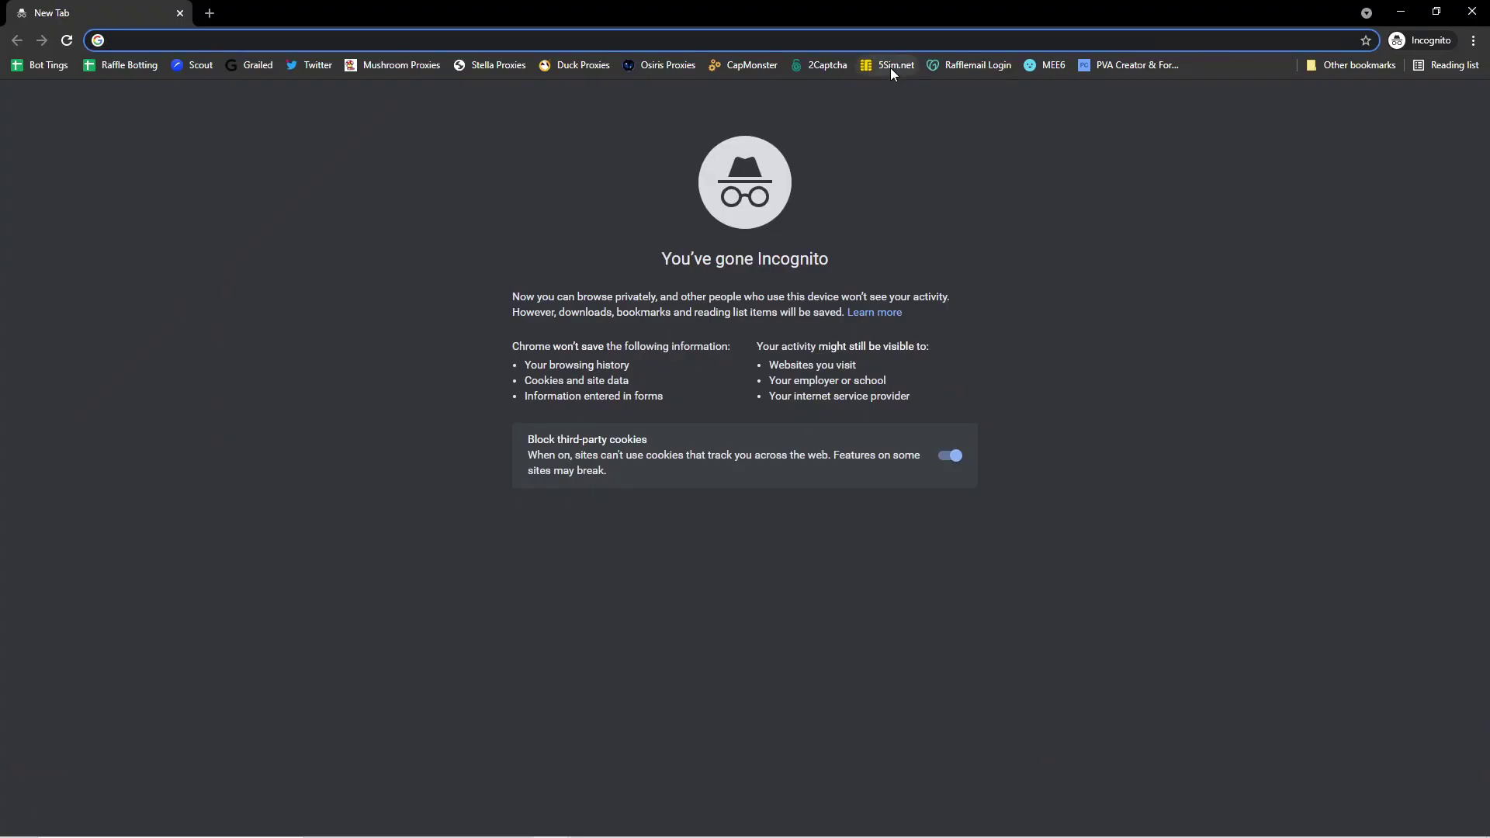
pyautogui.write('GOOGLE MA')
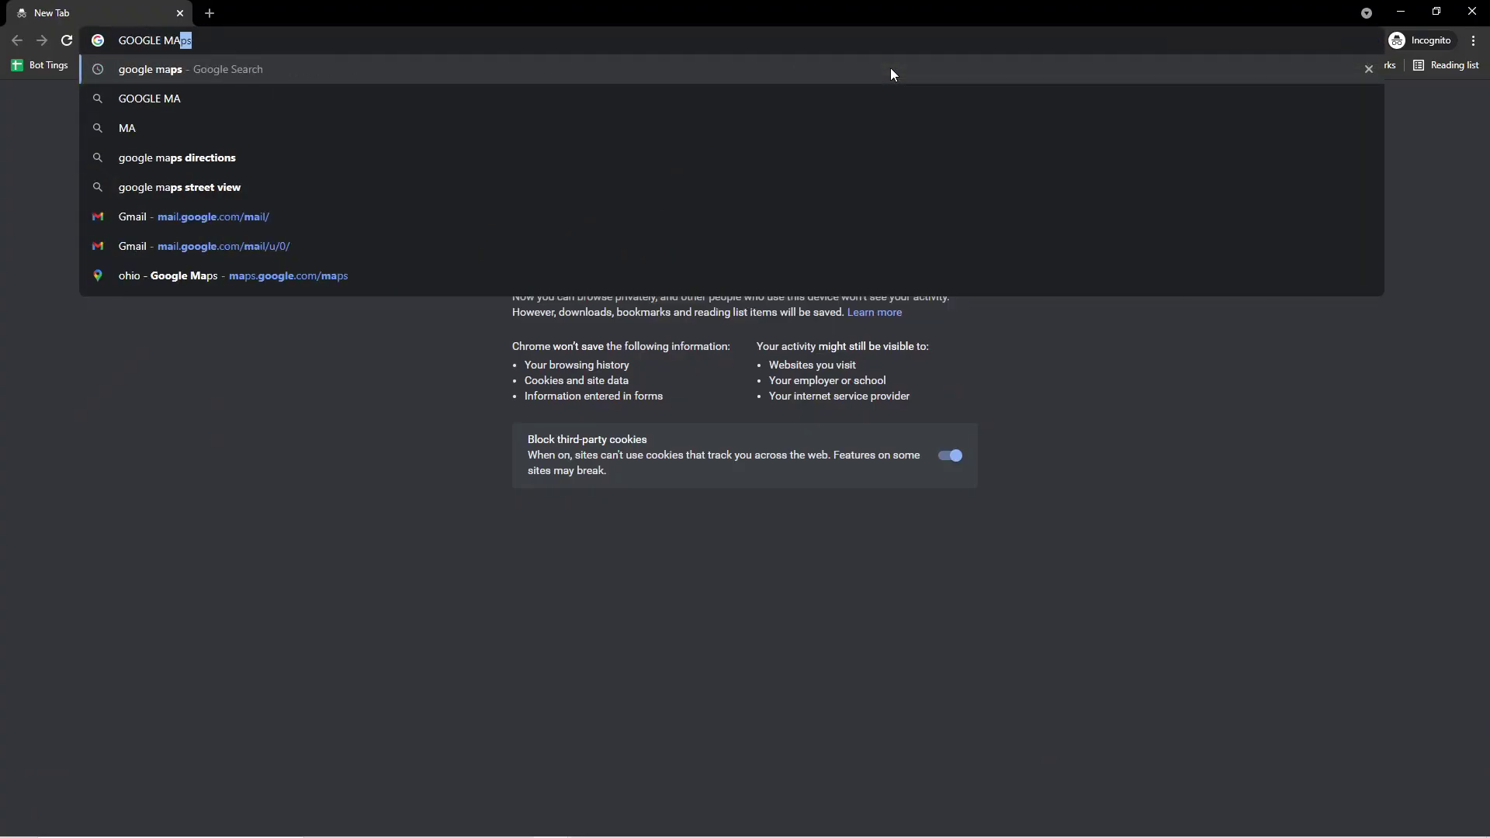
pyautogui.press('Return')
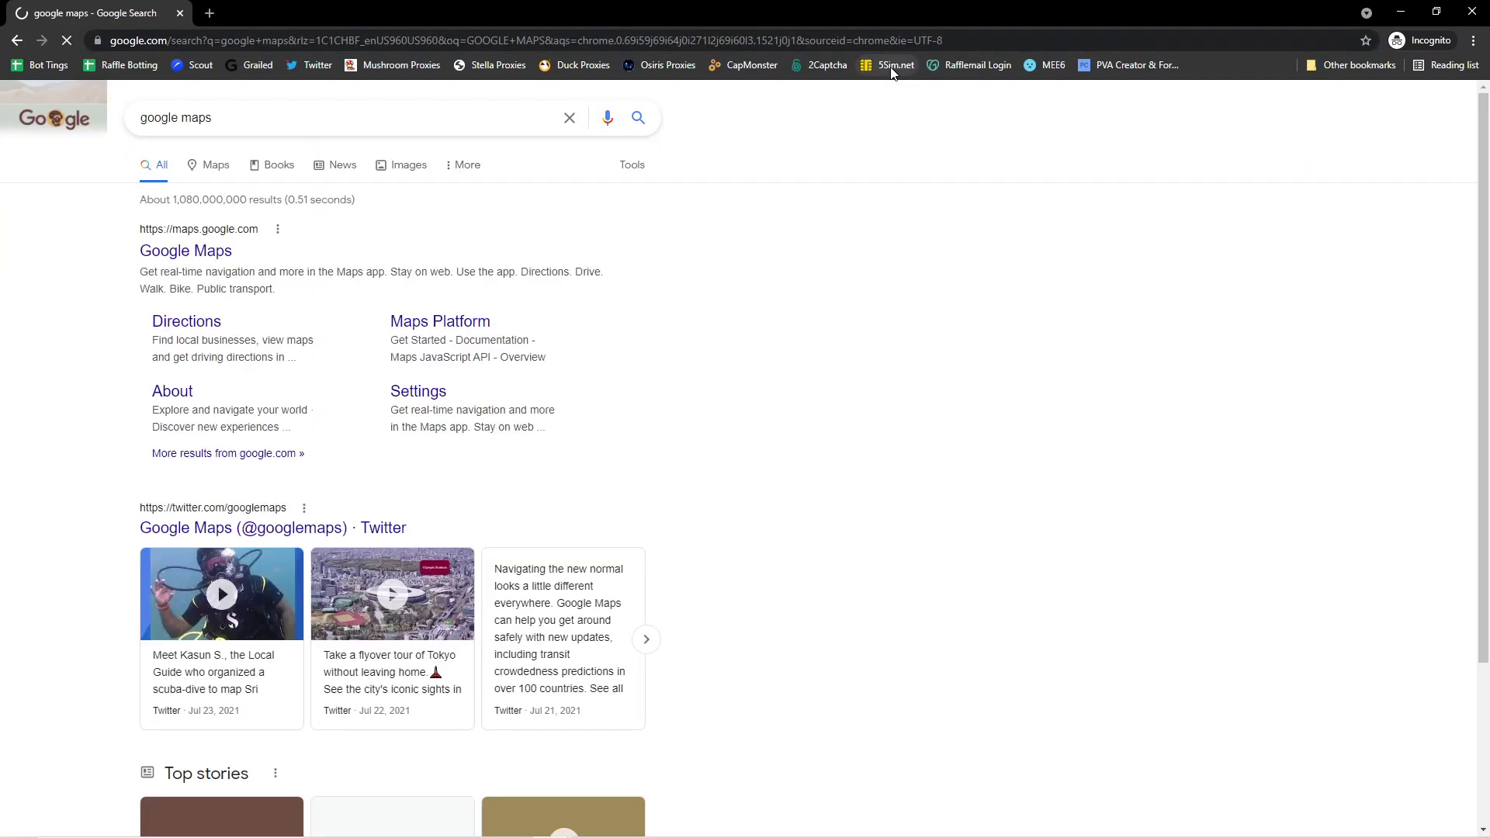
pyautogui.click(230, 251)
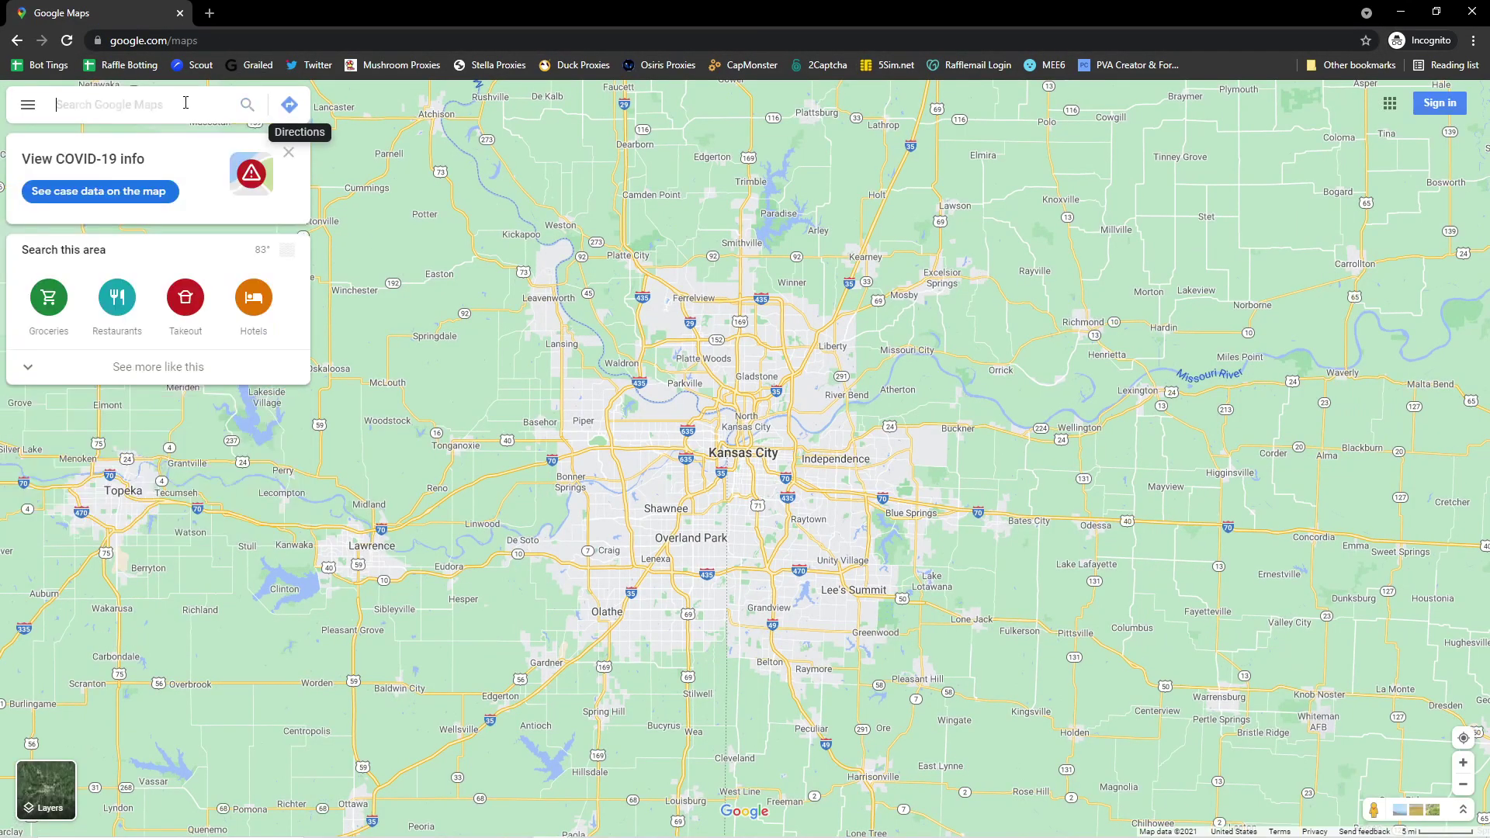
pyautogui.write('los angeles')
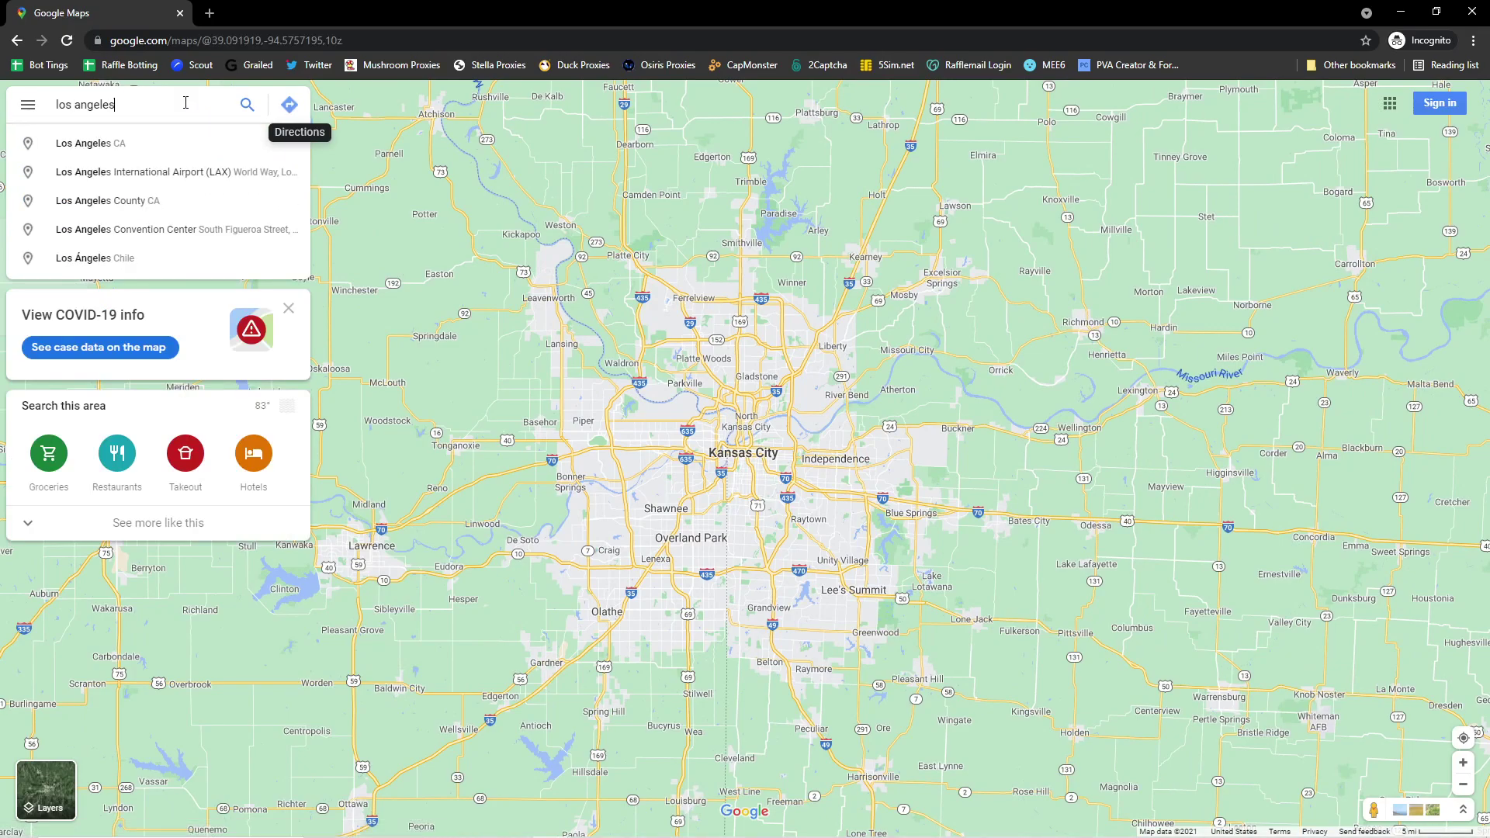
pyautogui.press('Return')
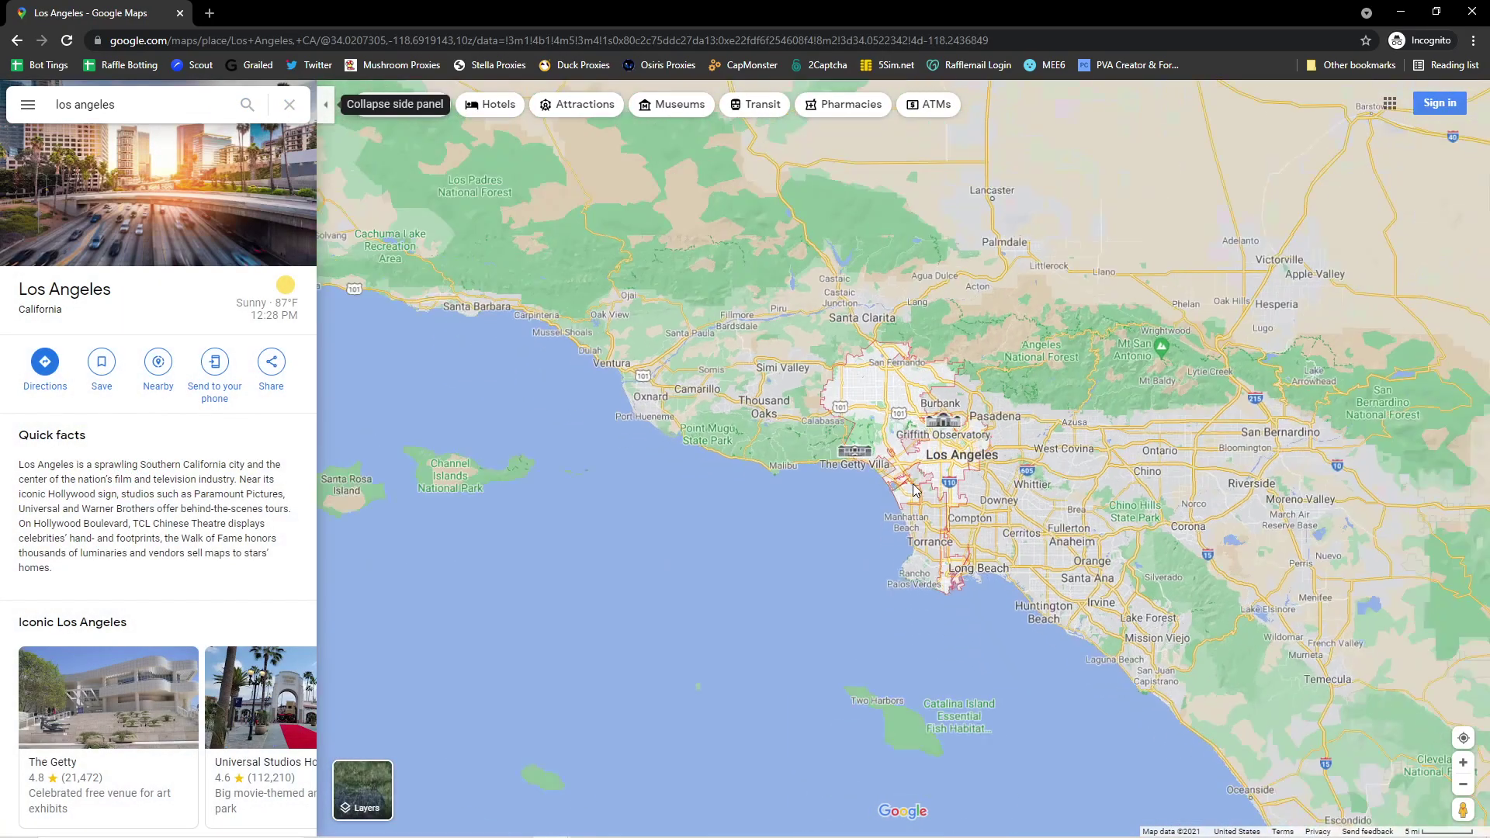
# - Pick a point in Mid City, Los Angeles, open its location details and copy the decimal coordinates
pyautogui.scroll(5, 914, 461)
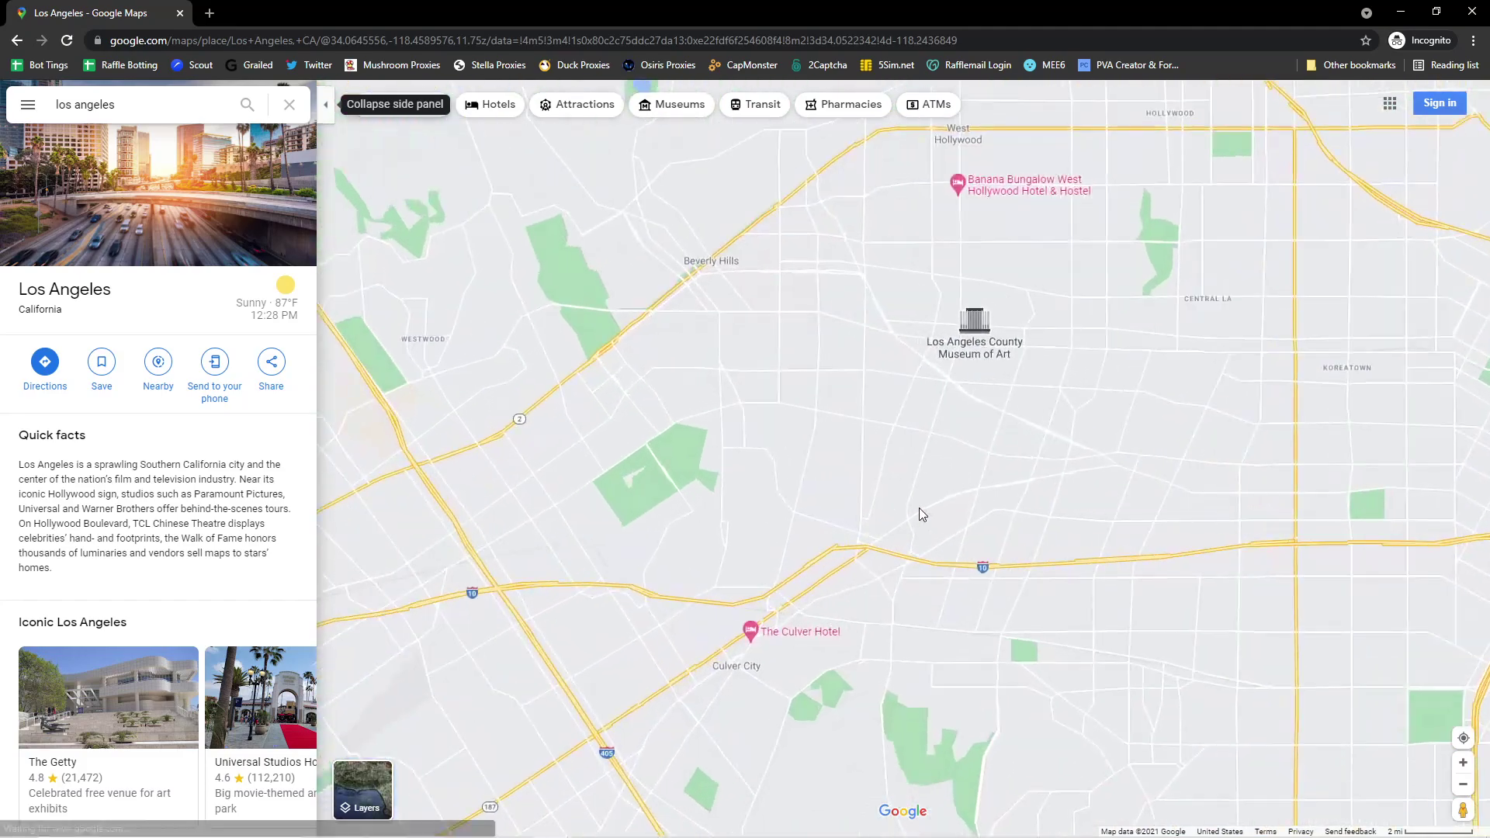
pyautogui.click(896, 475)
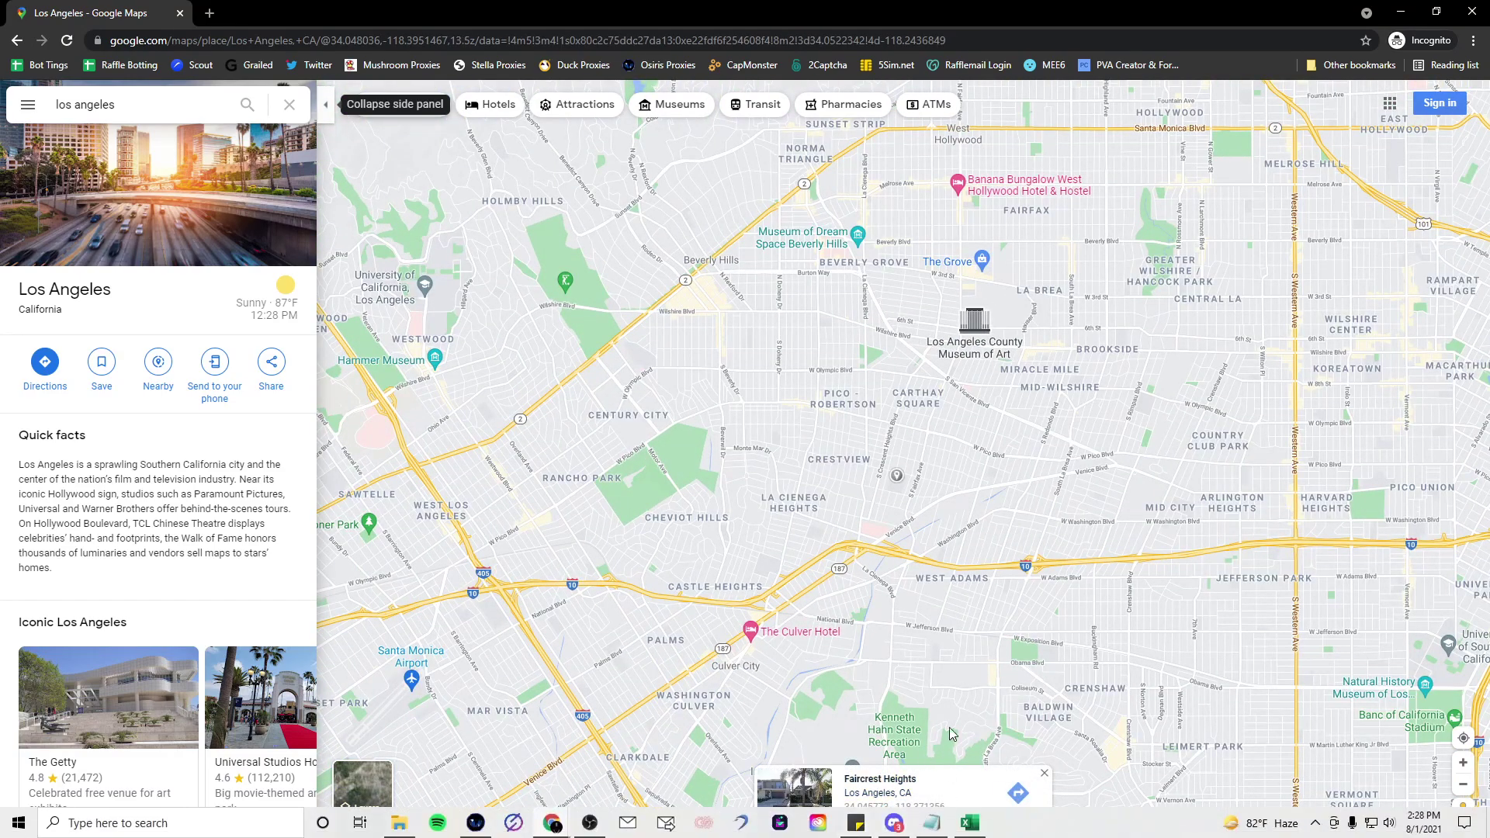
pyautogui.click(891, 807)
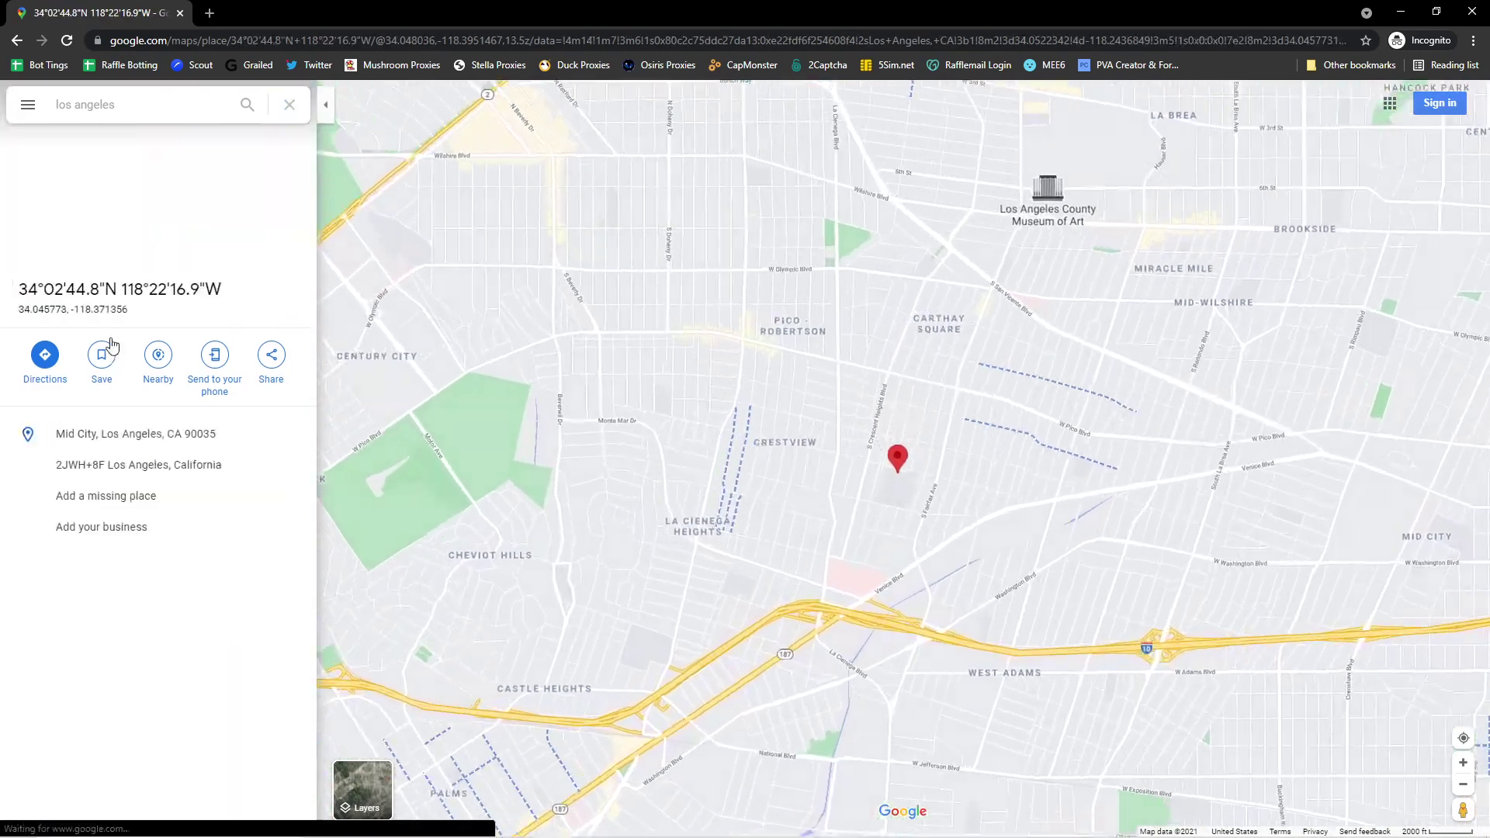
pyautogui.moveTo(128, 309); pyautogui.dragTo(18, 310)
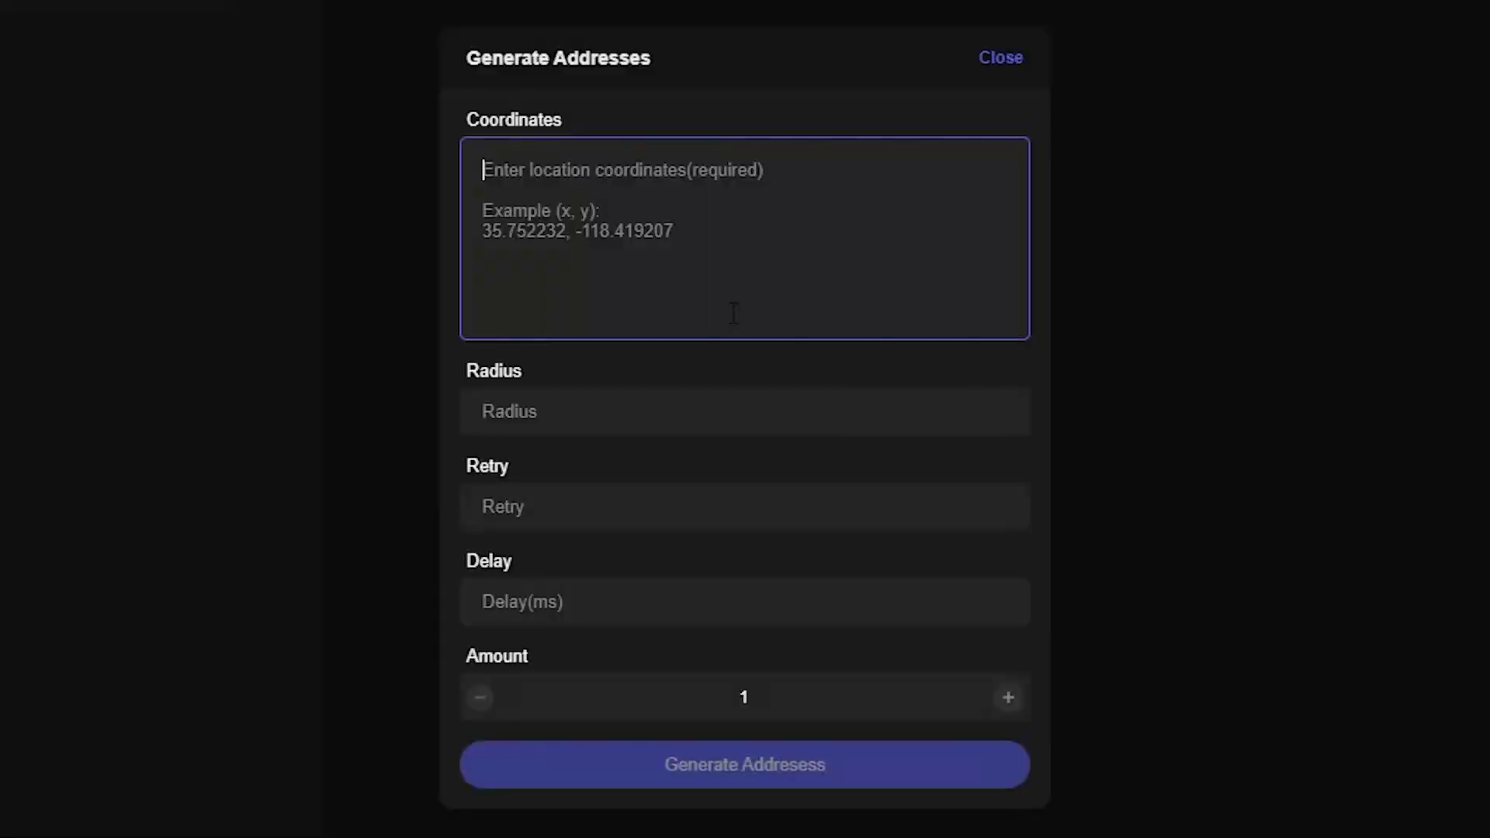
# - In the address generation settings, enter coordinates 34.045773, -118.371356, radius 1, retry 15 and a delay of 1000 ms
pyautogui.write('34.045773, -118.371356')
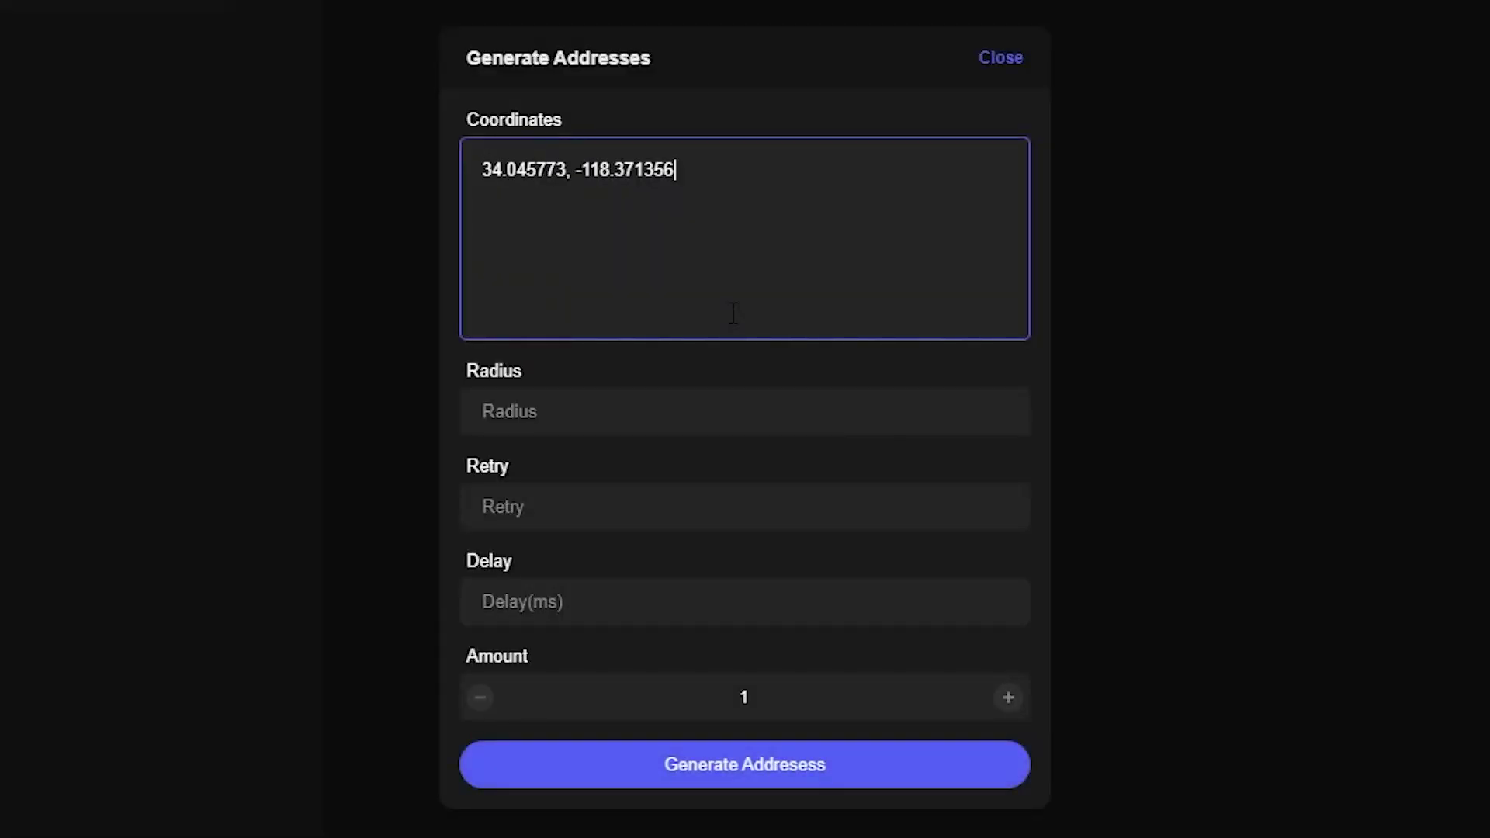
pyautogui.click(688, 423)
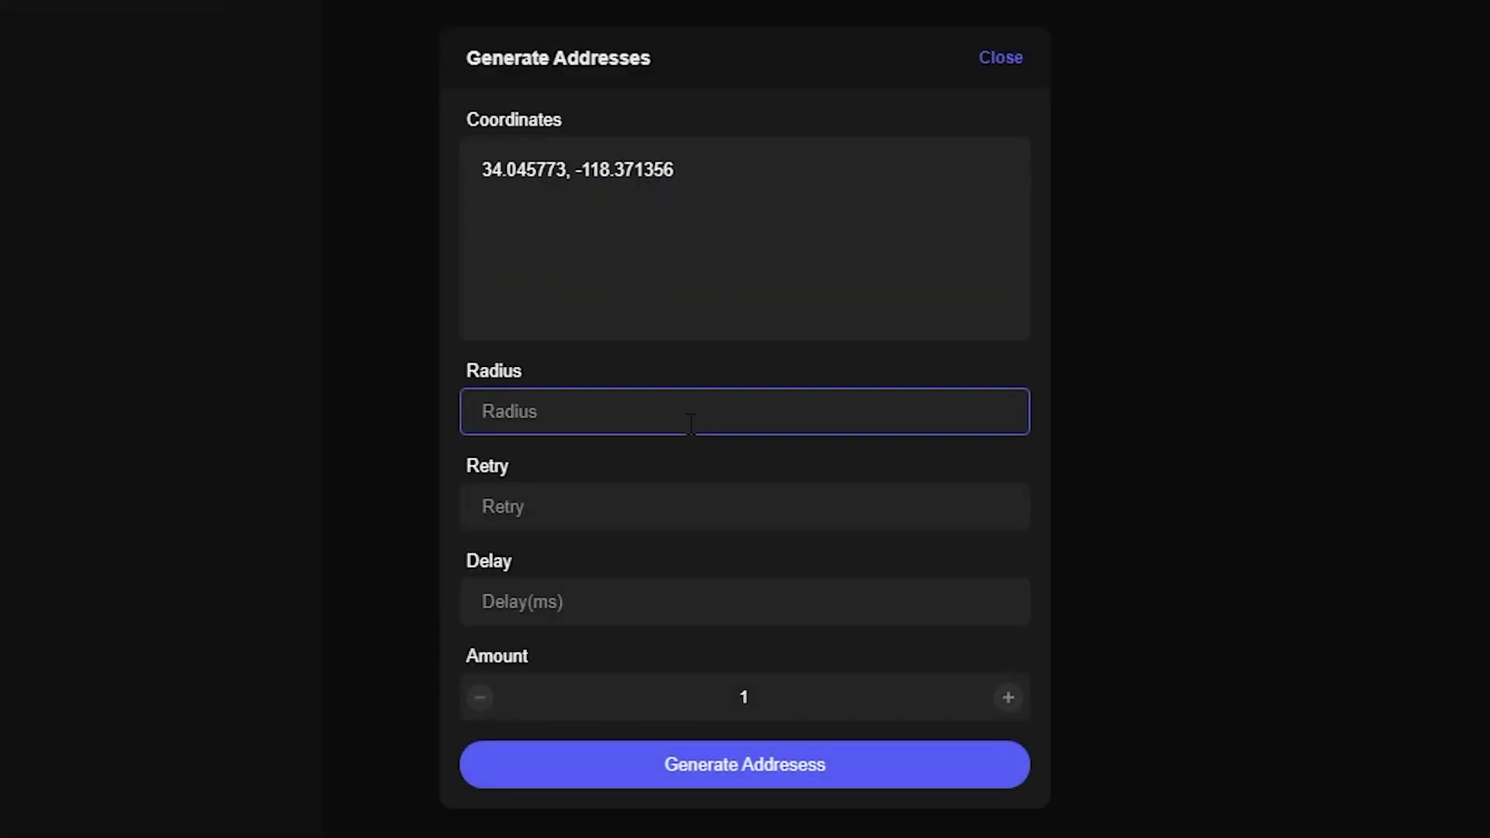
pyautogui.write('1')
pyautogui.click(680, 517)
pyautogui.write('15')
pyautogui.click(690, 583)
pyautogui.write('1000')
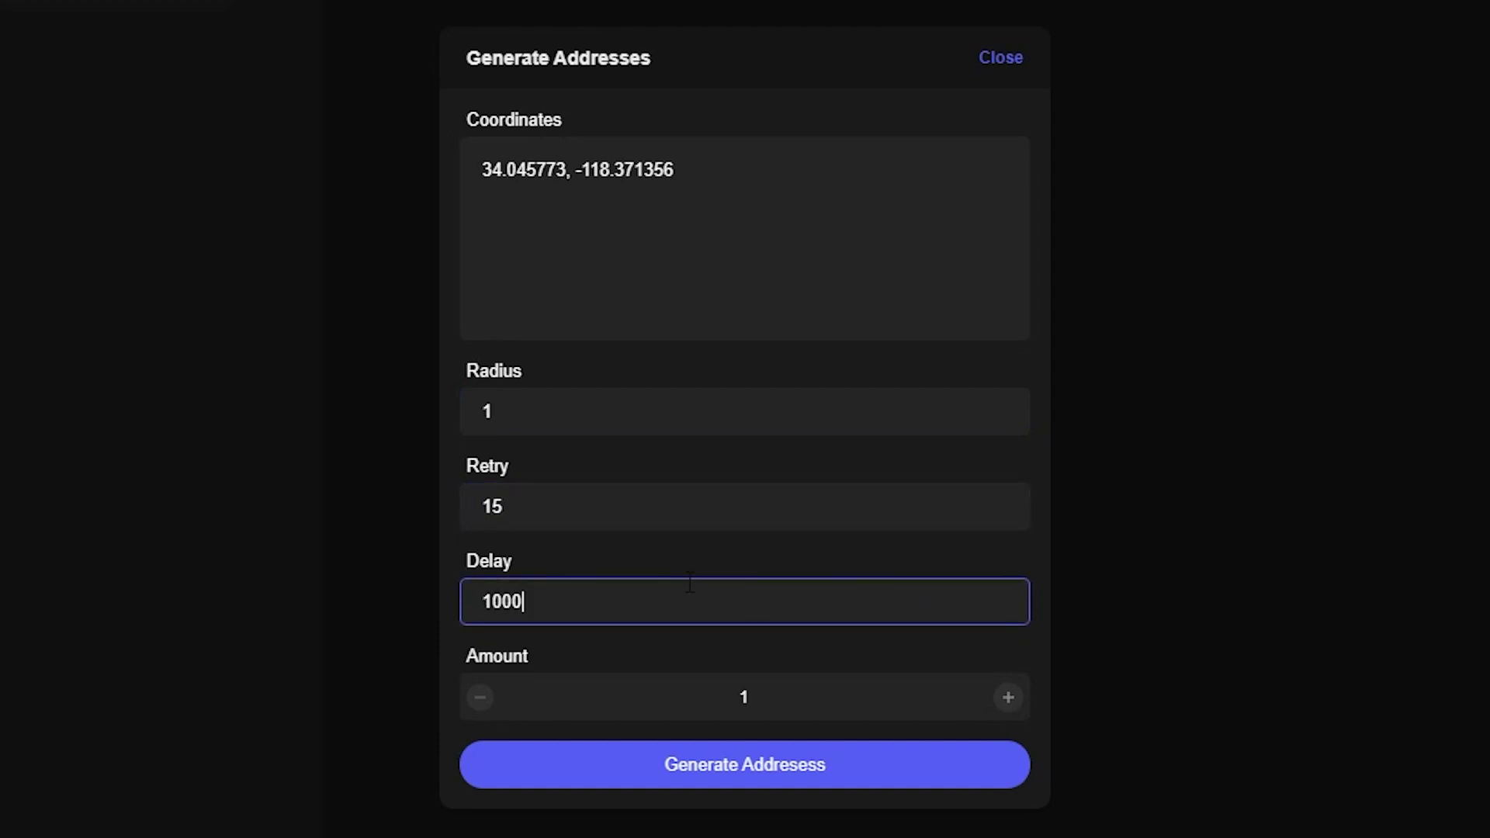
# - Set the amount to 100, generate the addresses and look through the generated list
pyautogui.click(773, 689)
pyautogui.write('00')
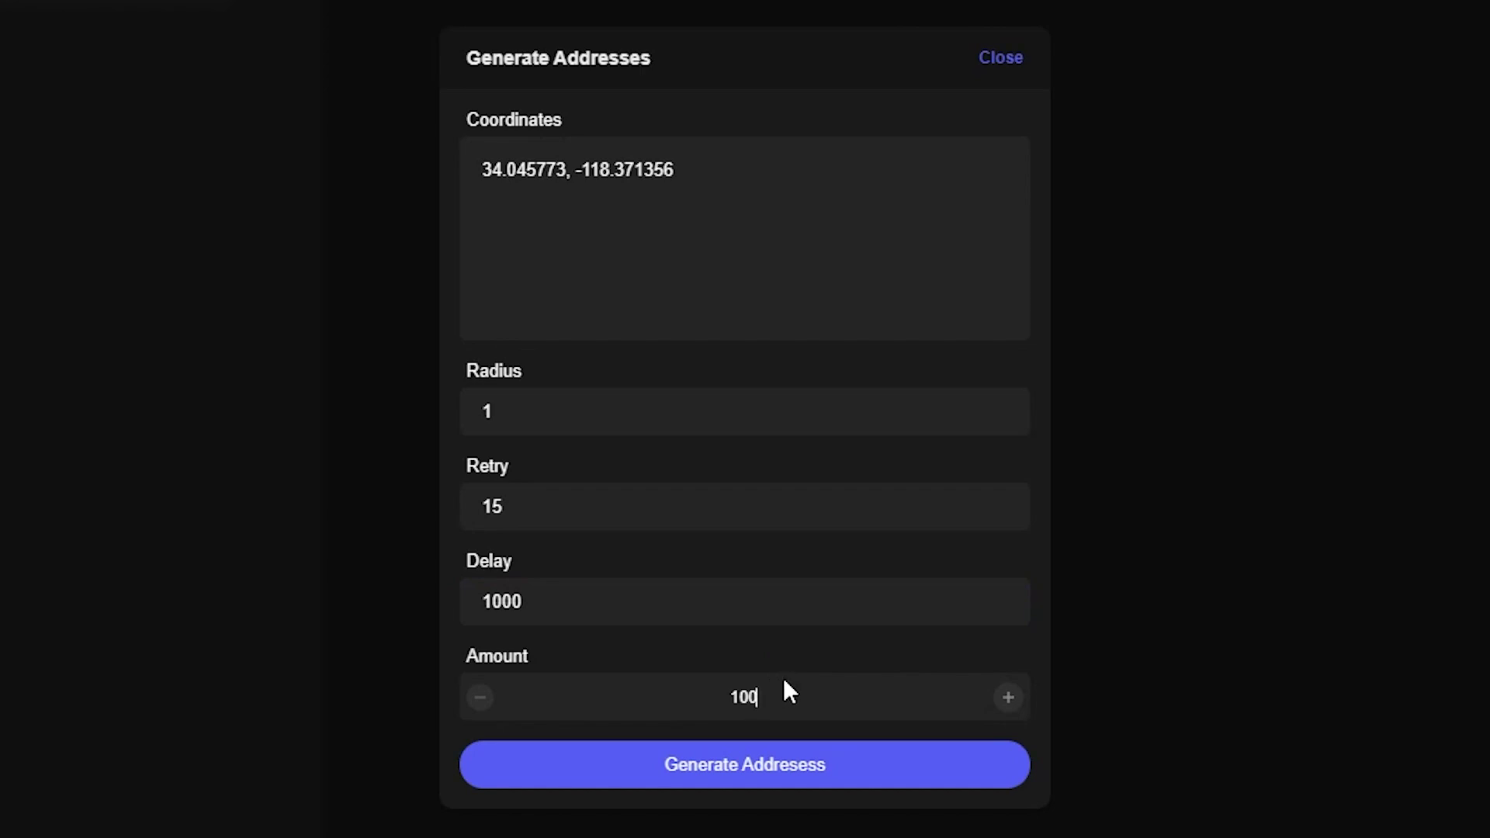
pyautogui.click(748, 769)
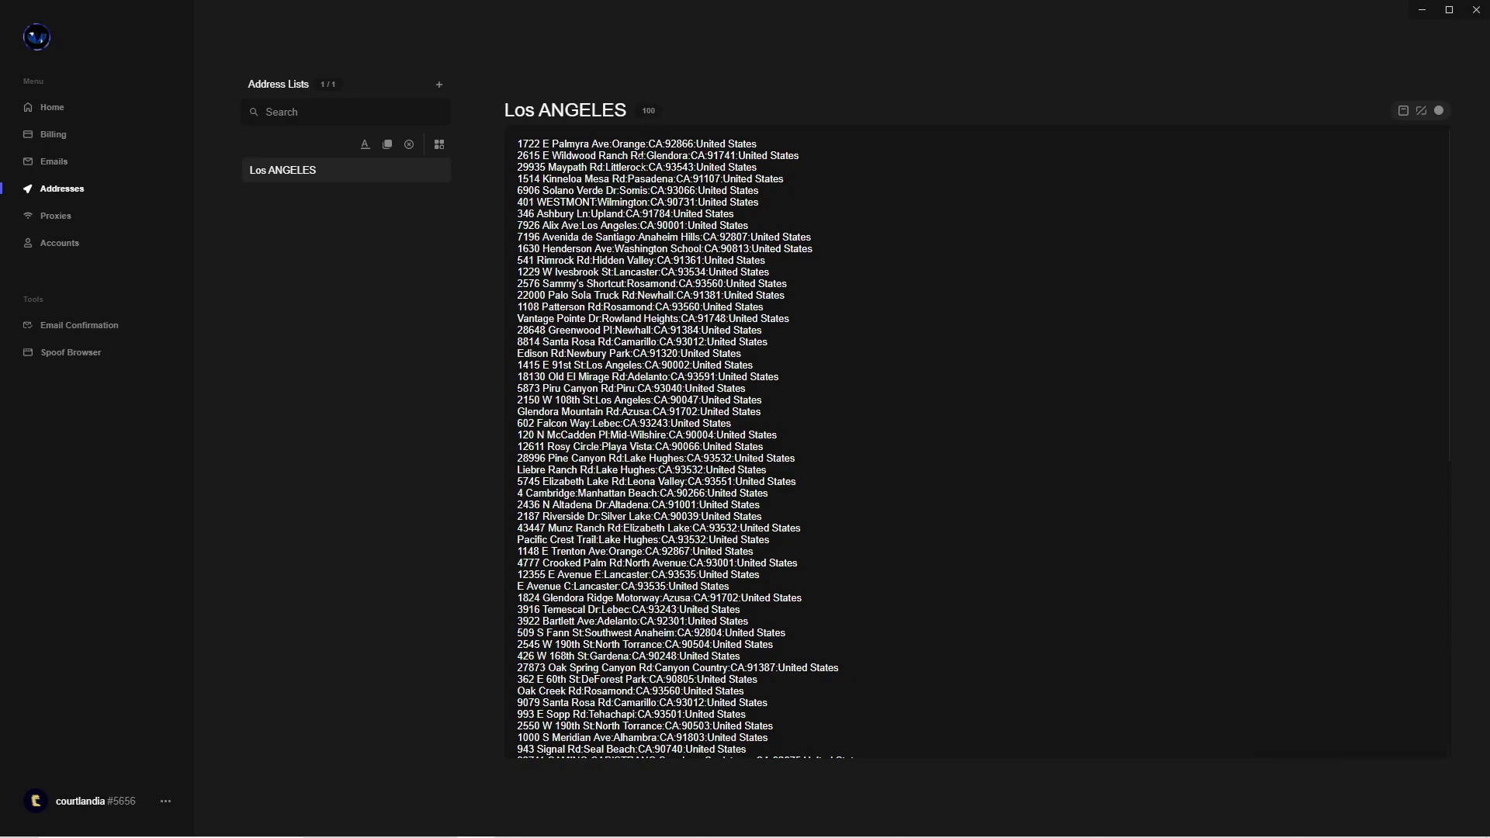
pyautogui.scroll(-7, 977, 443)
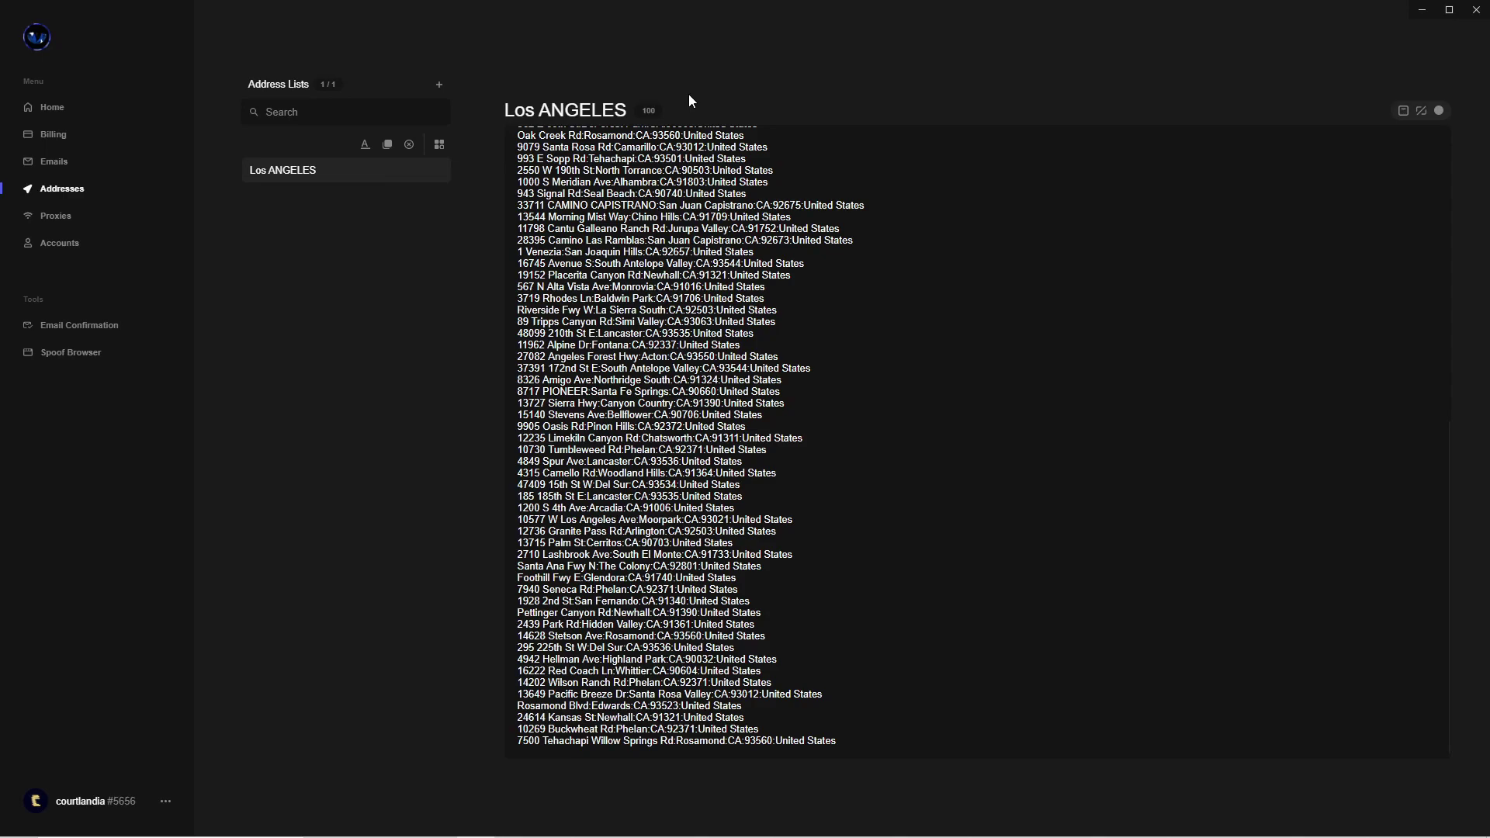
pyautogui.scroll(7, 565, 271)
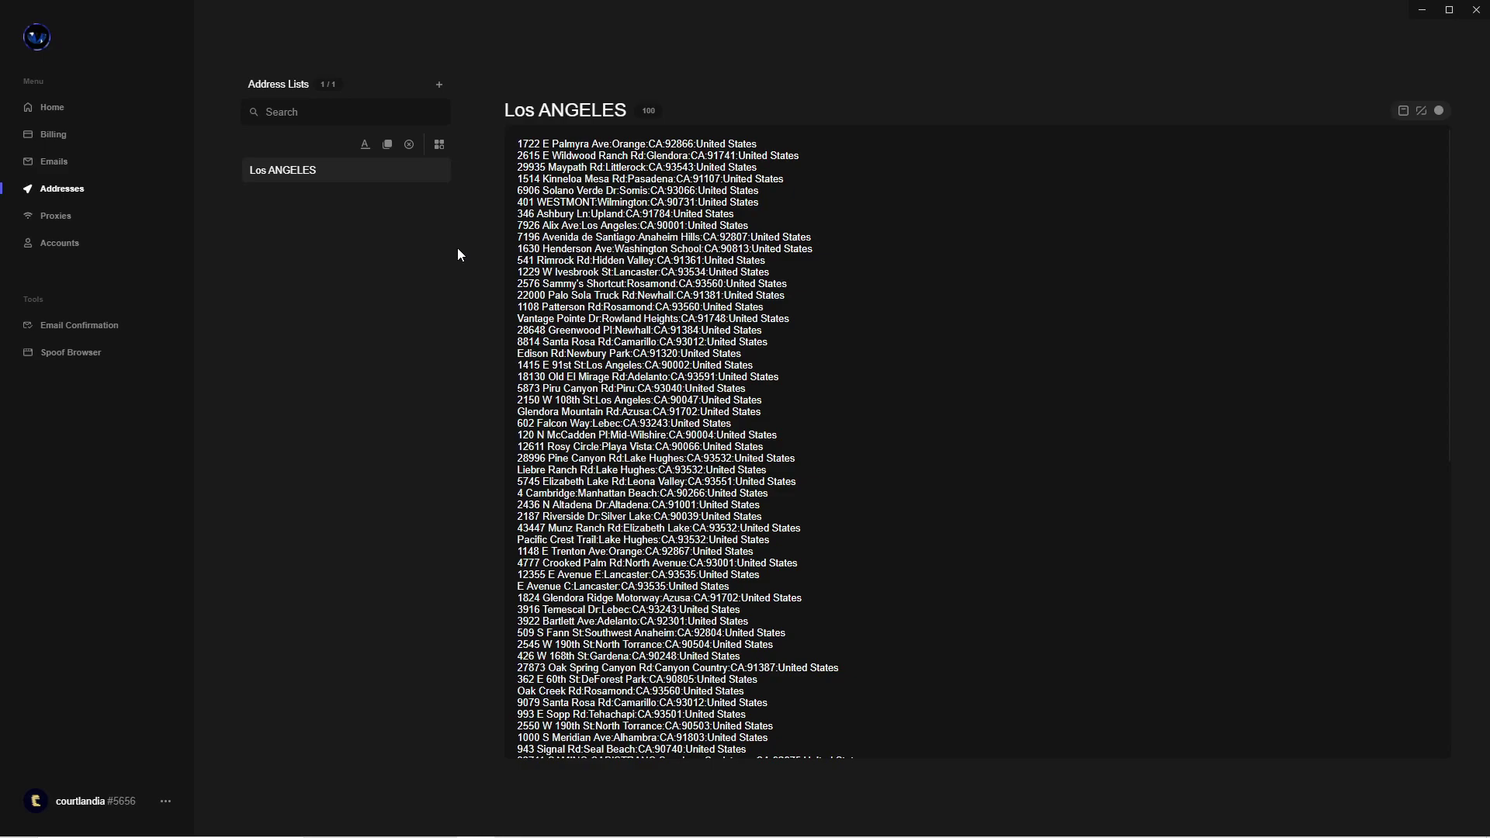
# - Start a new proxy list named Mushroom and paste the copied proxies with their login credentials into its List field
pyautogui.click(56, 217)
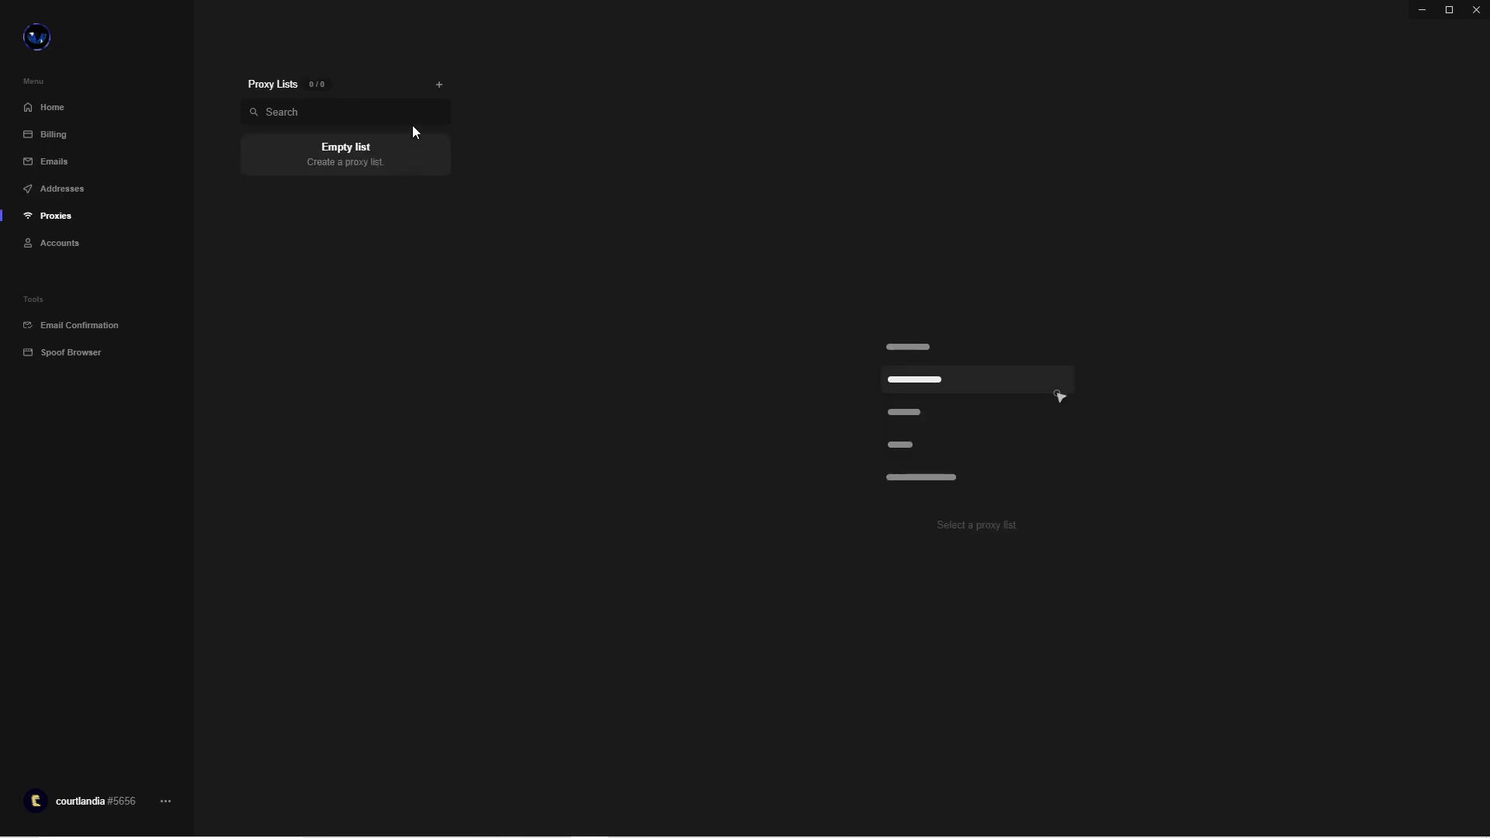
pyautogui.click(439, 86)
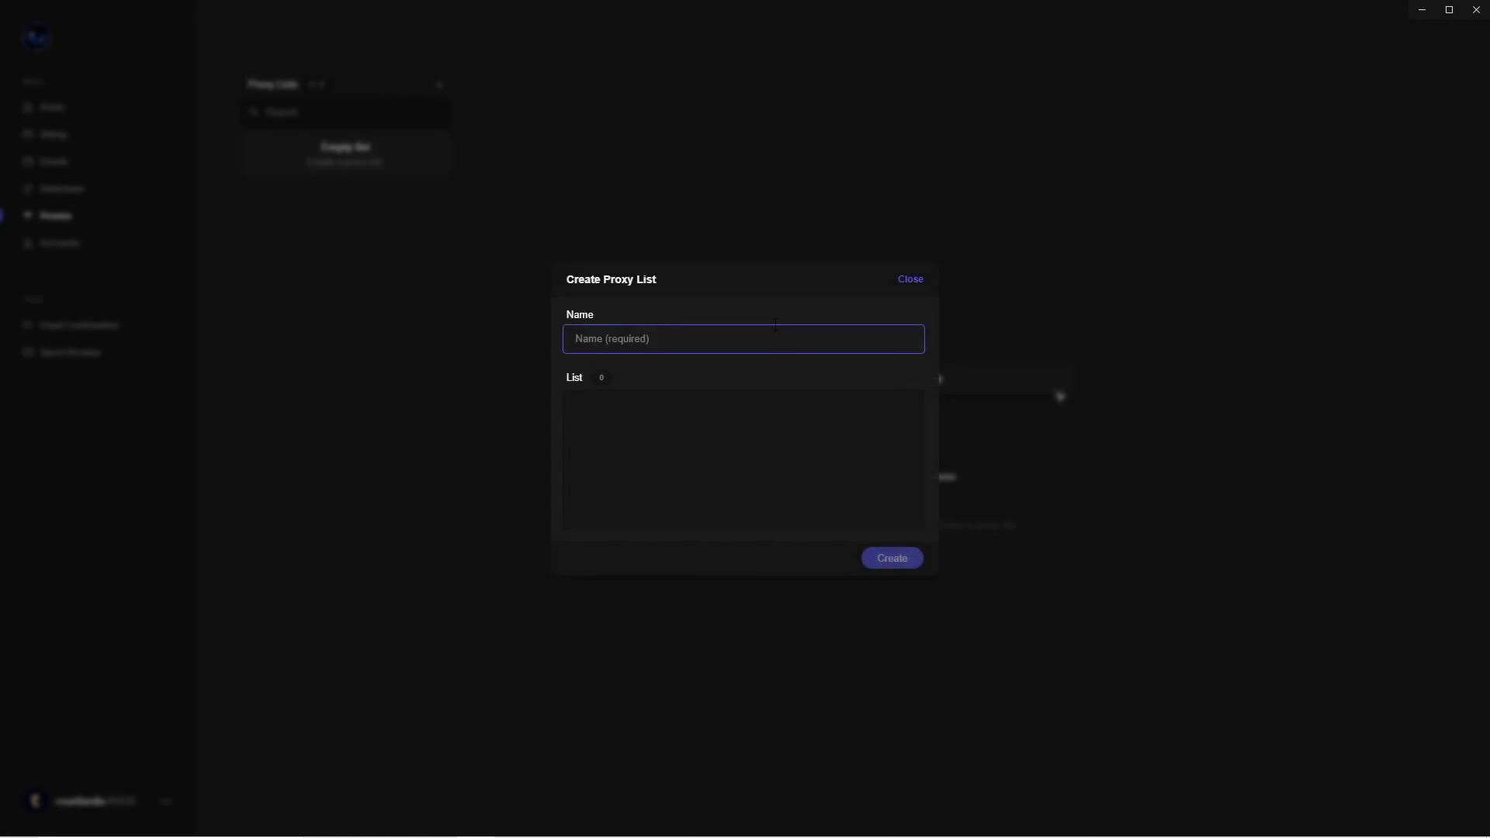
pyautogui.write('Mushroom')
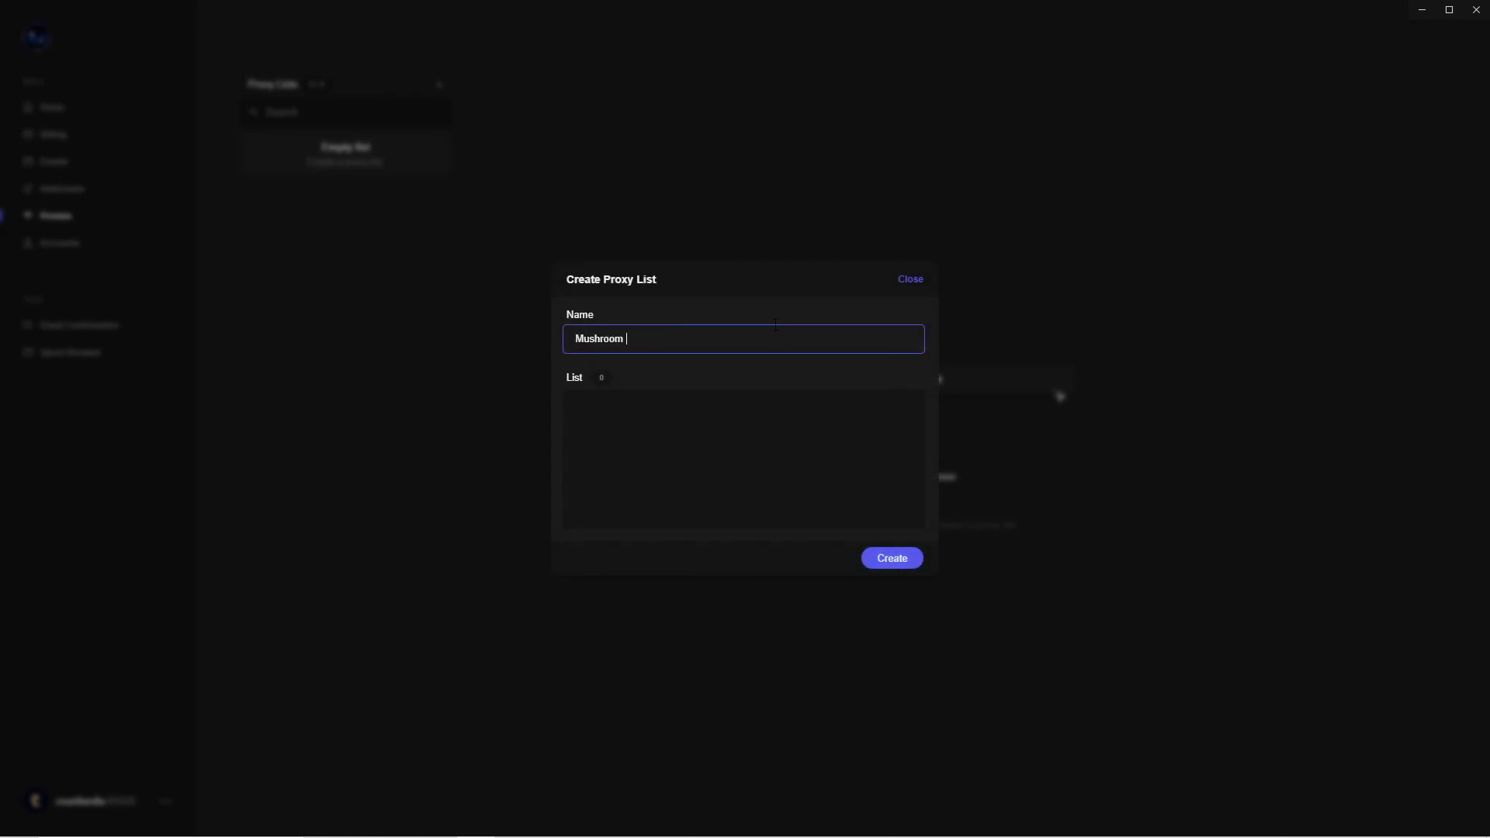
pyautogui.press('Tab')
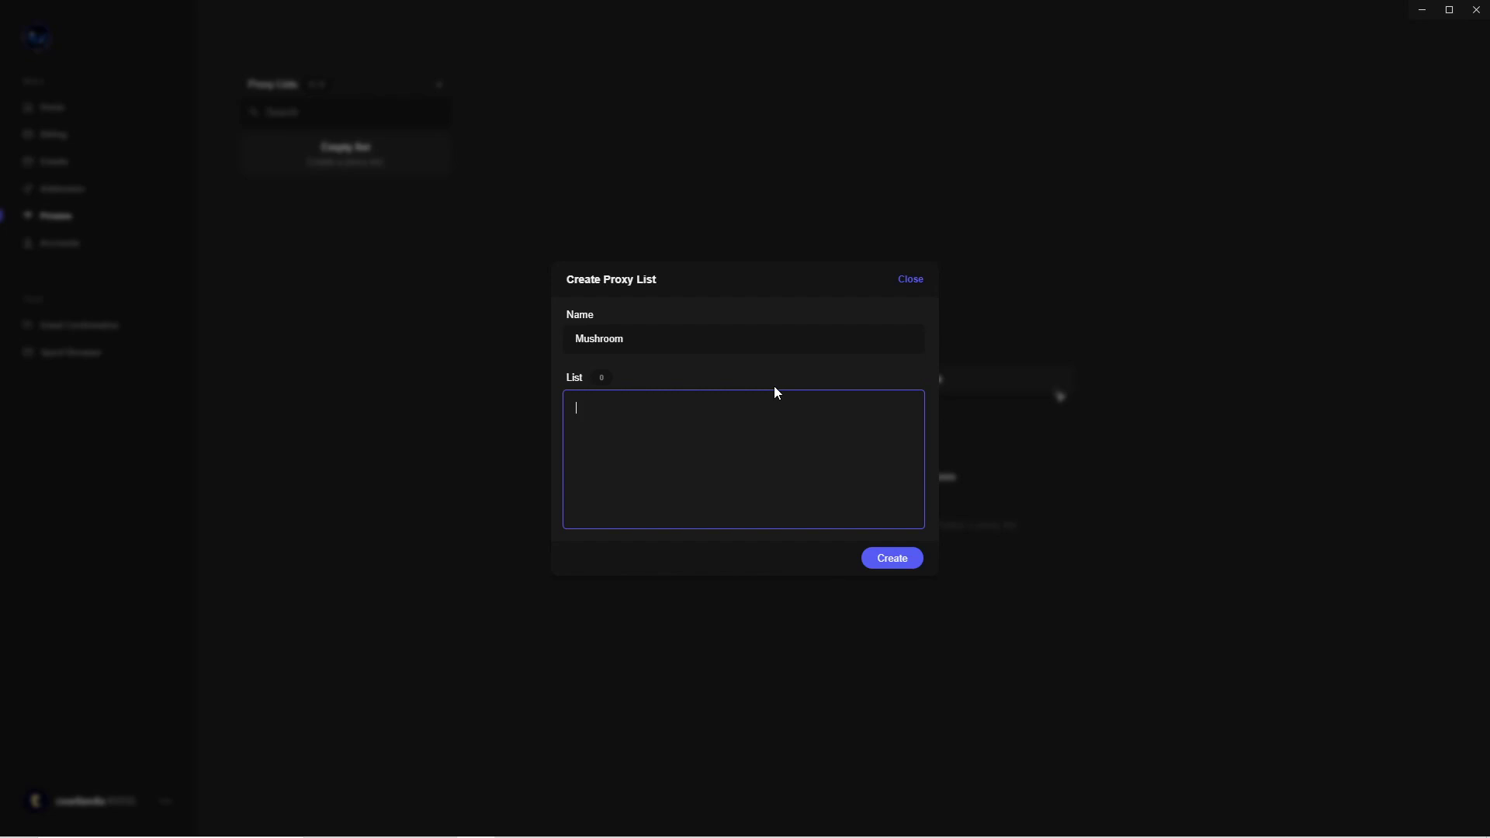
pyautogui.hotkey('ctrl', 'v')
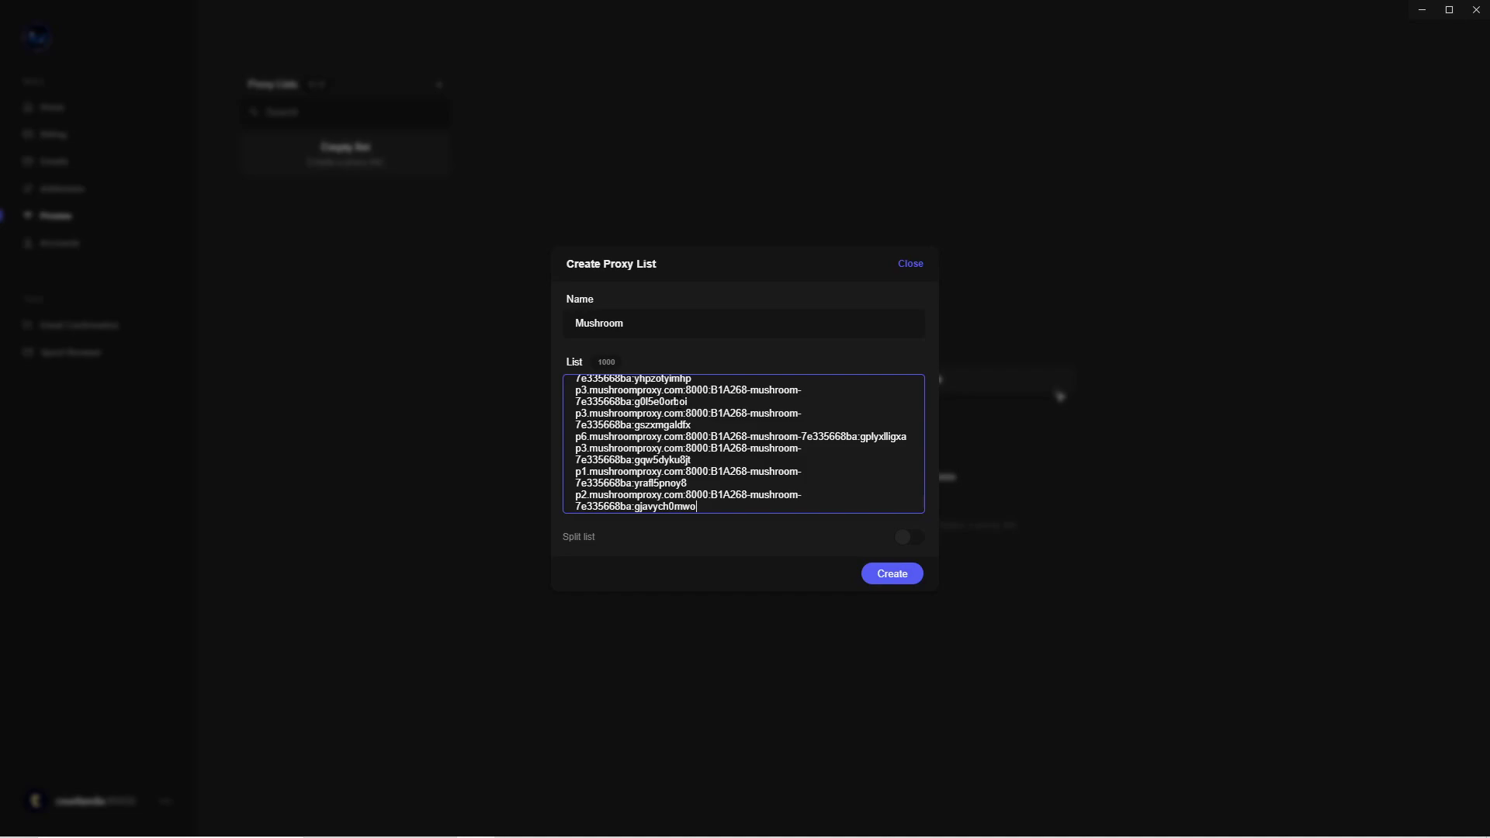
# - Enable splitting for the Mushroom proxy list, set the number of lists to 5 and create them
pyautogui.click(909, 543)
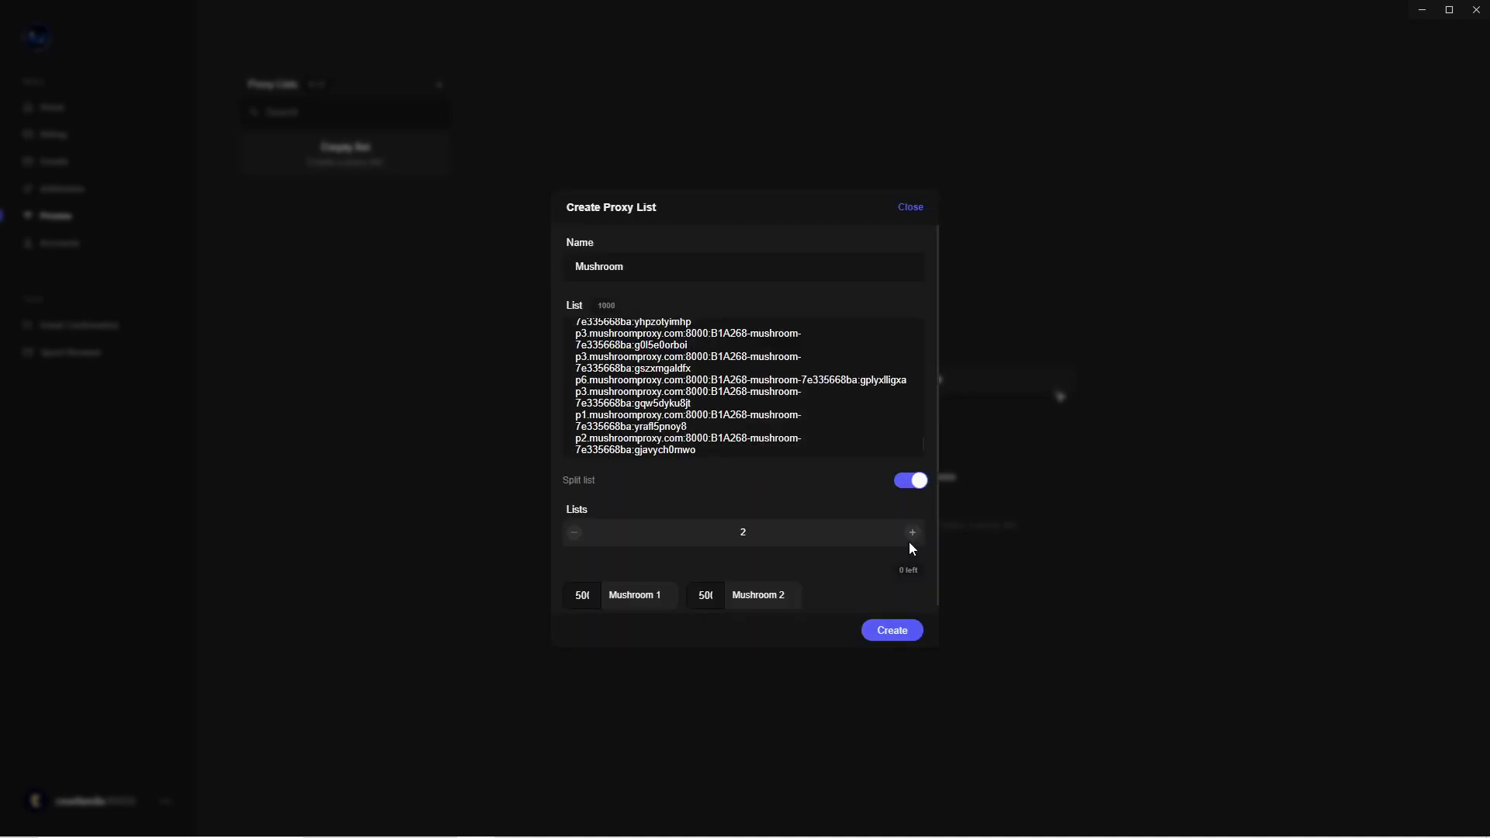
pyautogui.click(912, 533)
pyautogui.click(913, 533)
pyautogui.click(913, 532)
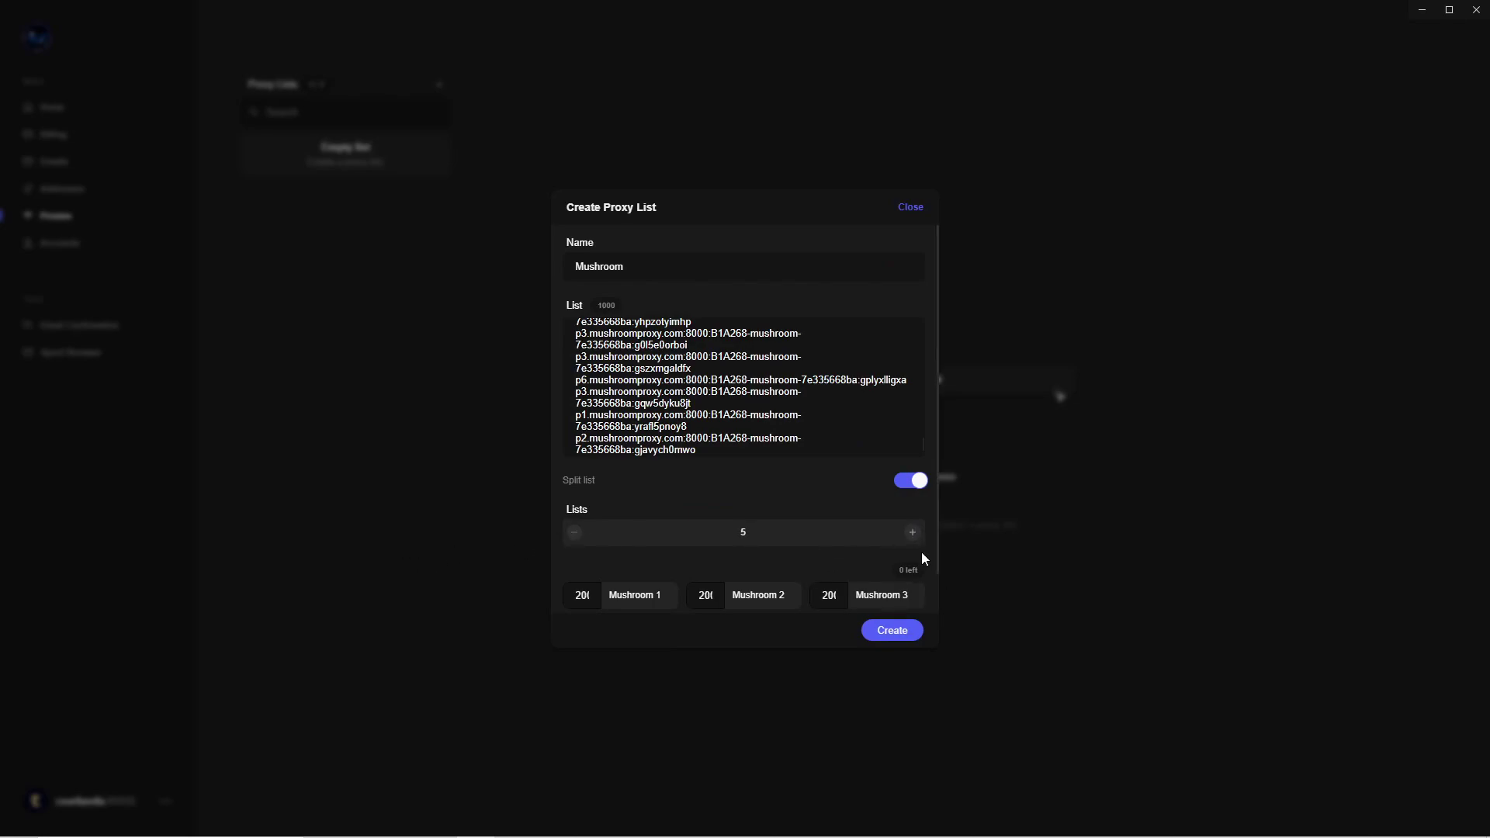
pyautogui.click(901, 630)
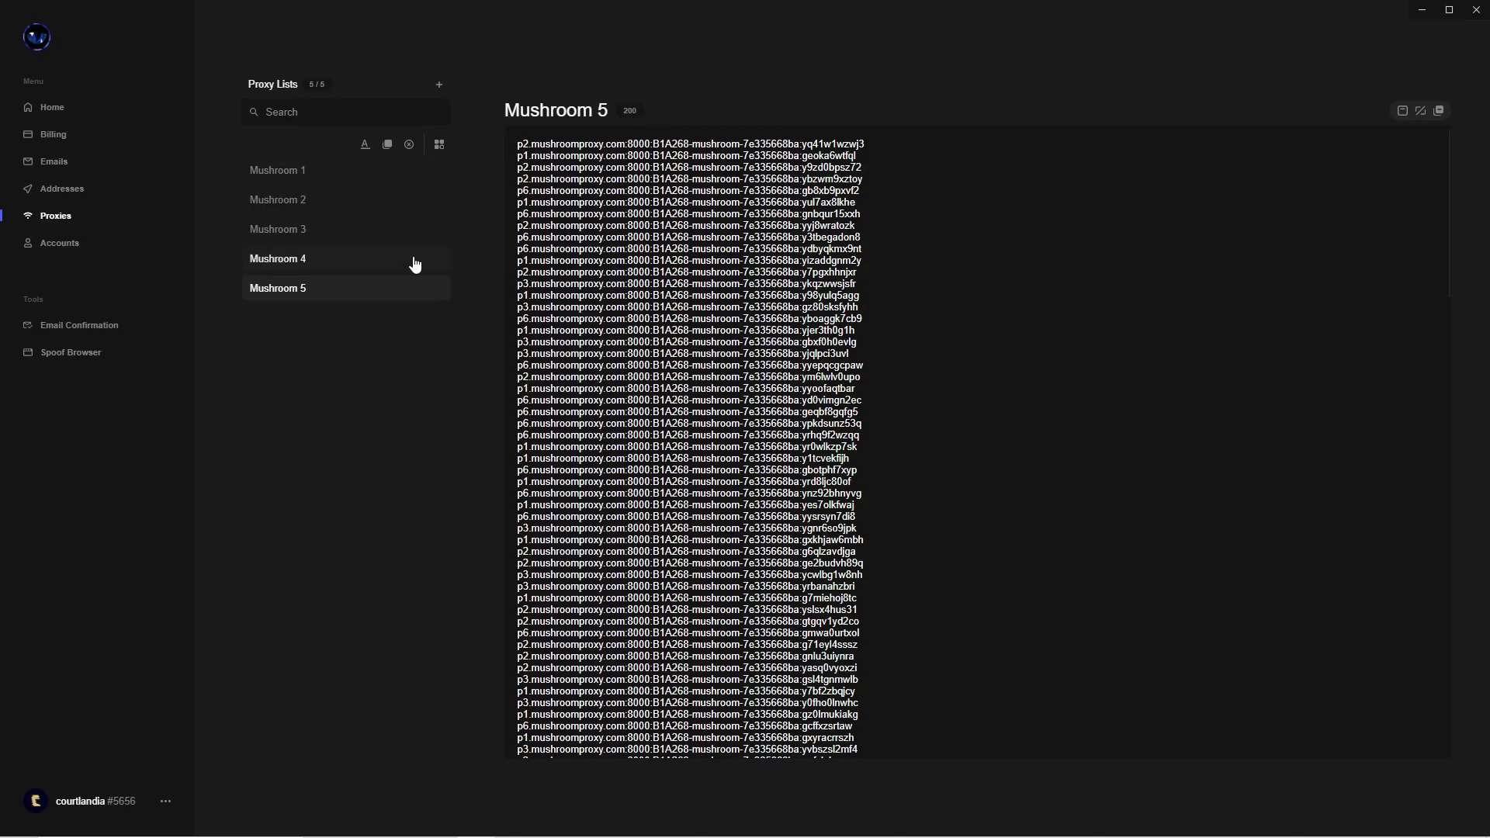
pyautogui.click(440, 145)
pyautogui.click(279, 201)
pyautogui.click(295, 229)
pyautogui.click(299, 259)
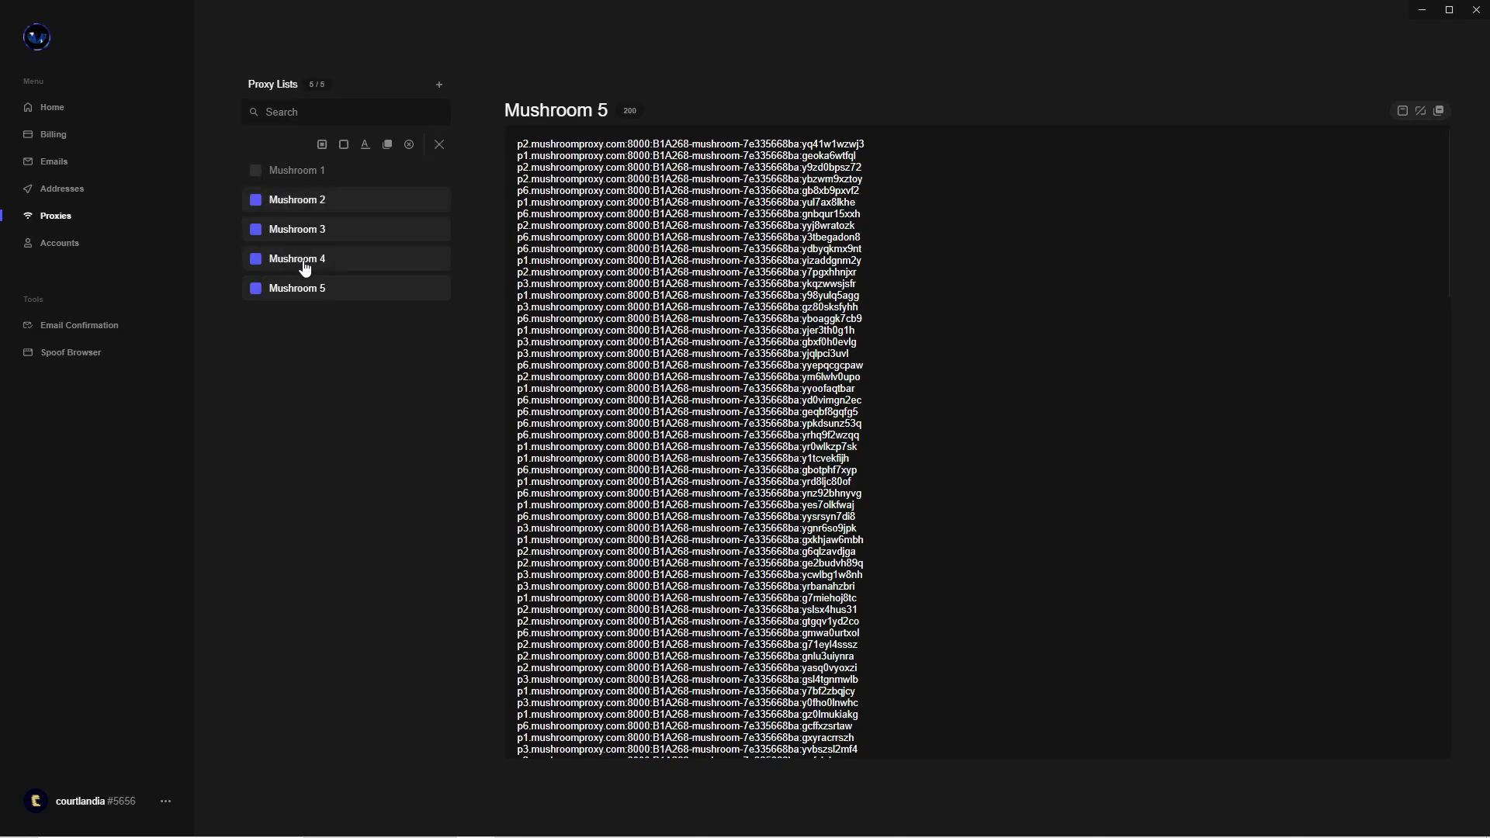
pyautogui.click(409, 145)
pyautogui.click(720, 469)
pyautogui.click(439, 145)
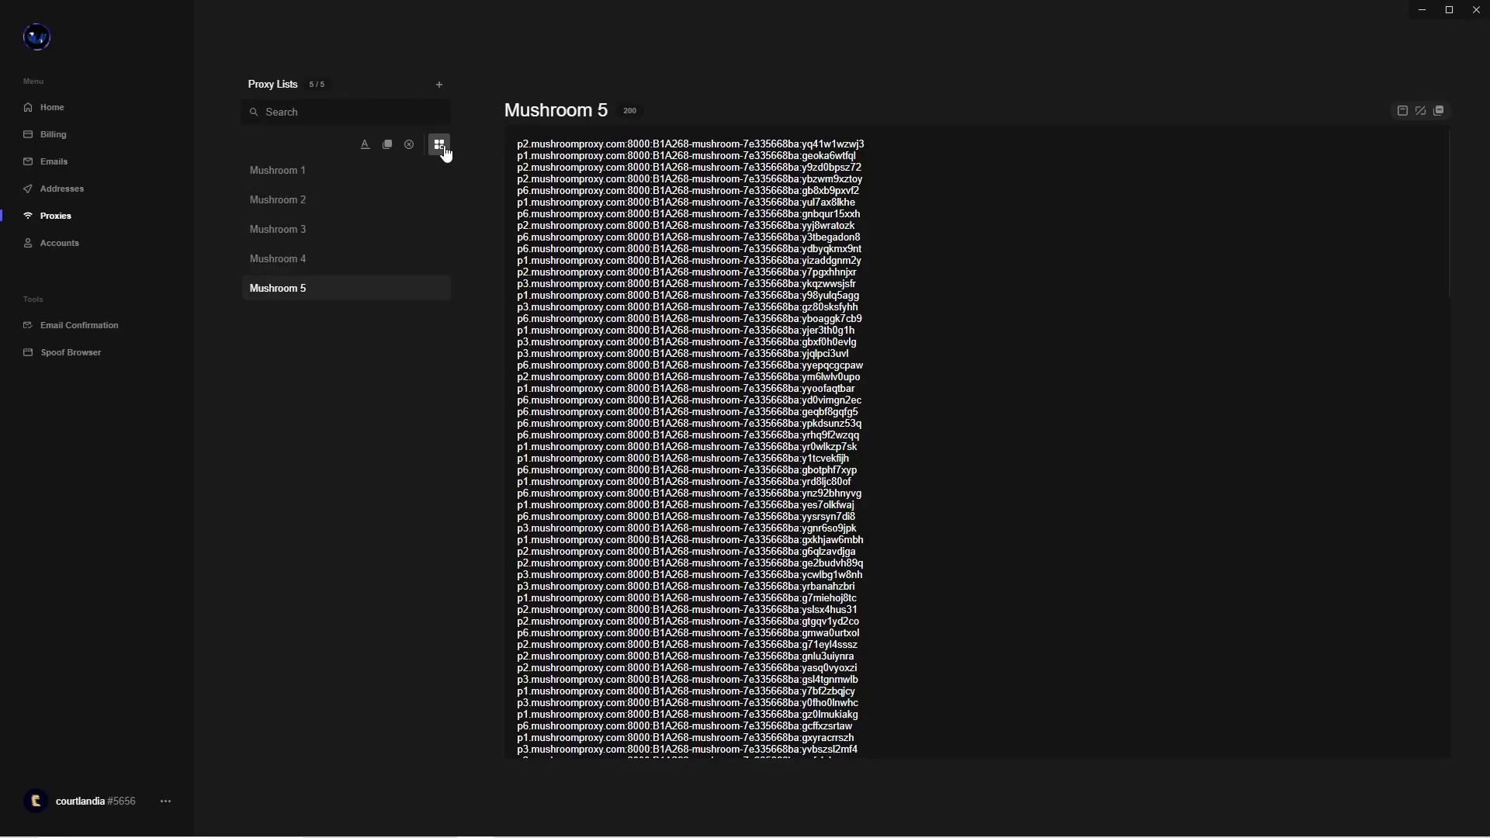
# - Create a new account list named Xhibtion Outlook 1
pyautogui.click(61, 243)
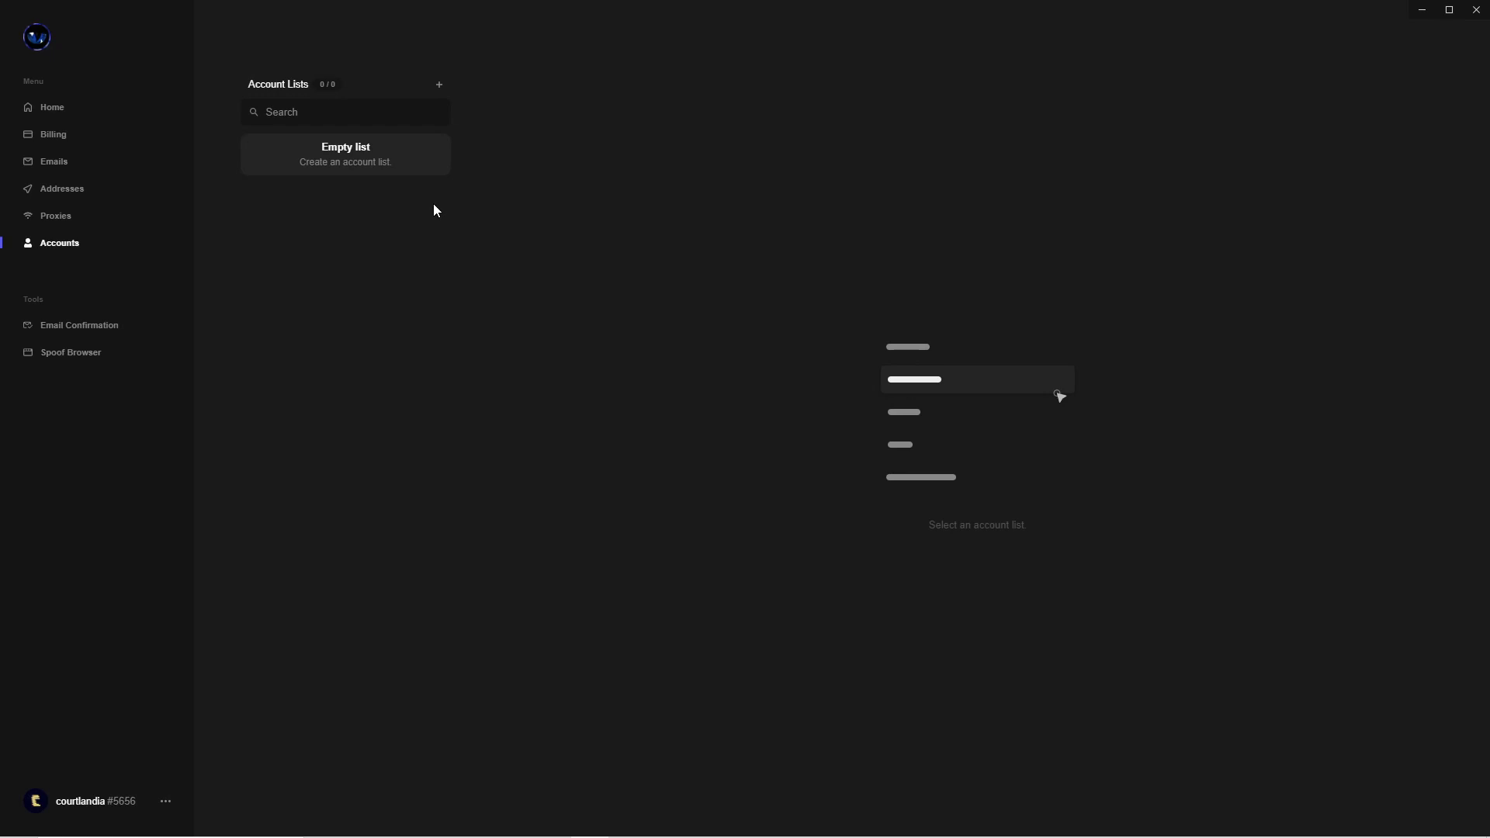
pyautogui.click(439, 86)
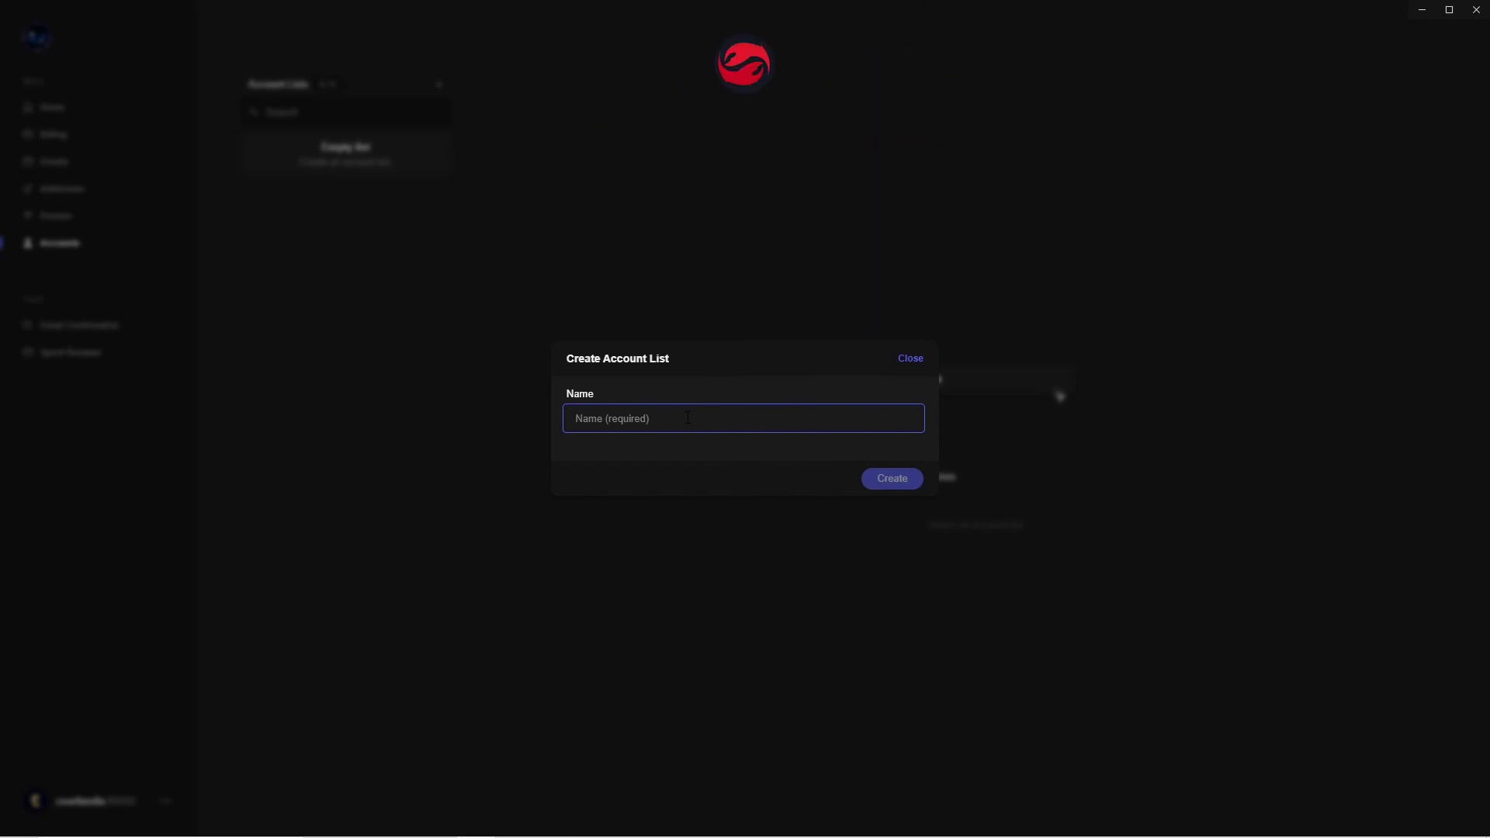
pyautogui.write('Xhib')
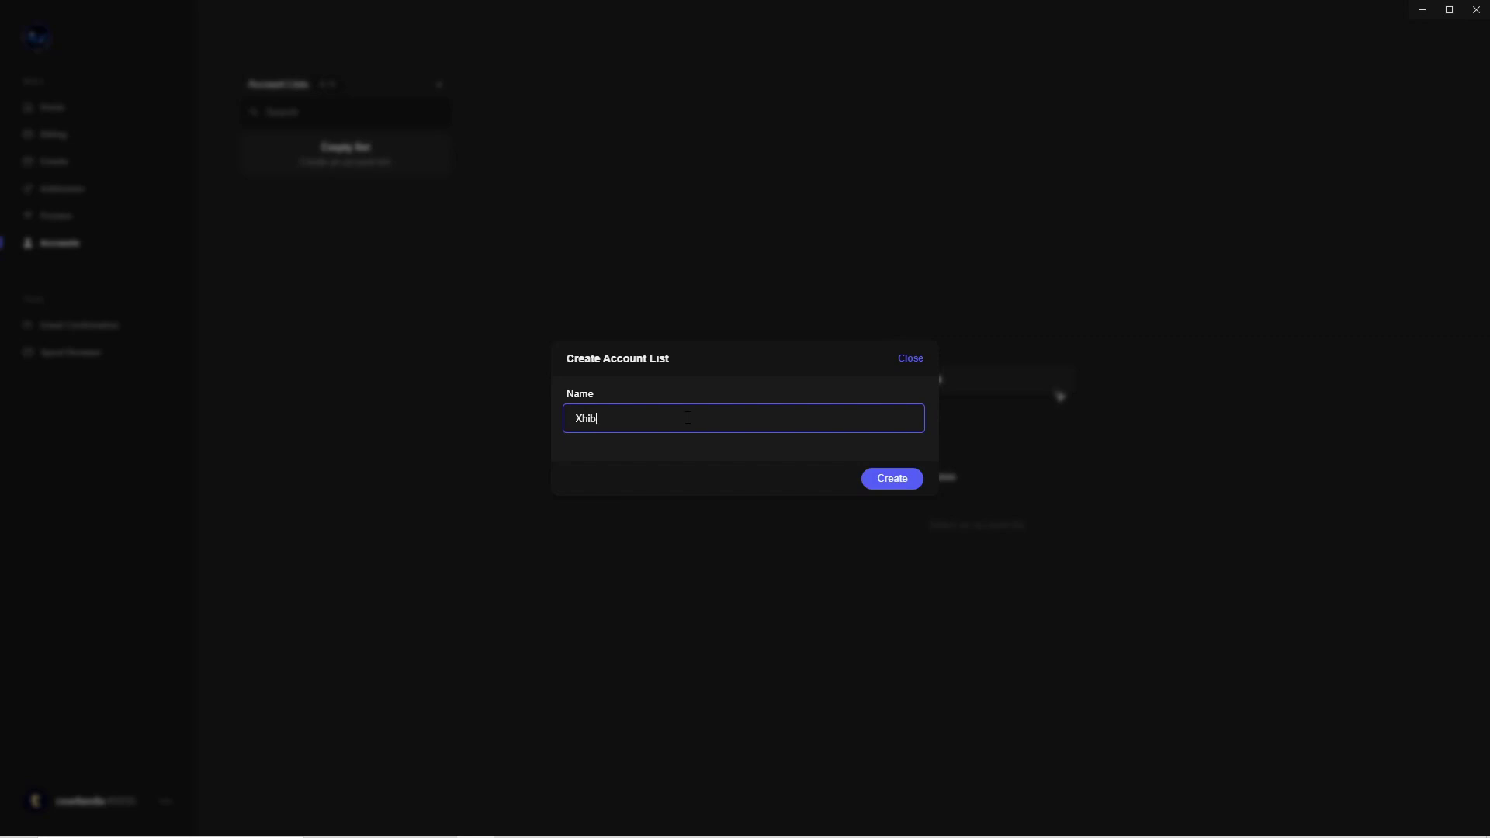
pyautogui.write('tion Oul')
pyautogui.write('look 1')
pyautogui.click(899, 477)
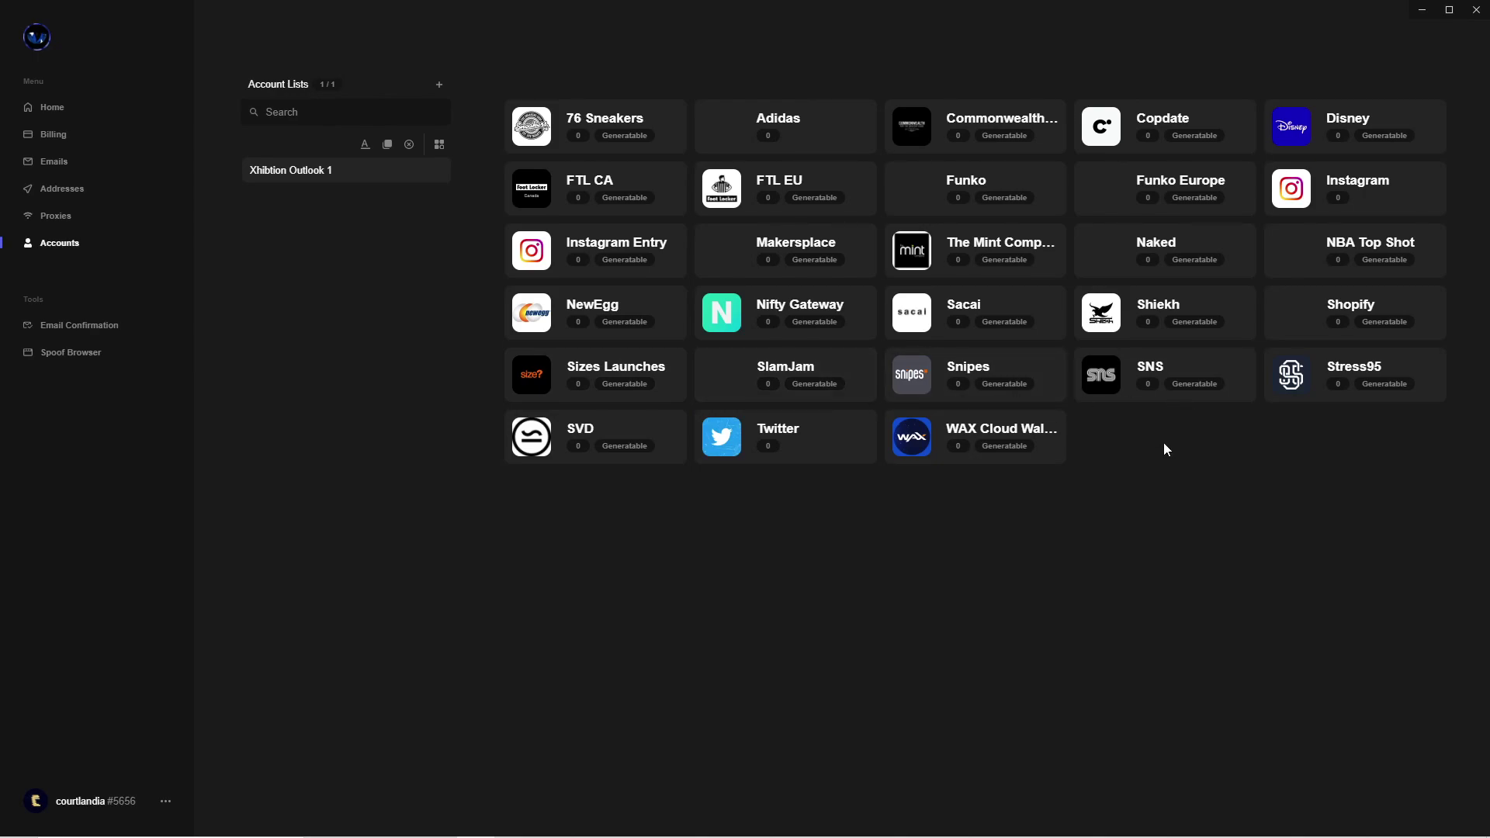
pyautogui.click(1298, 322)
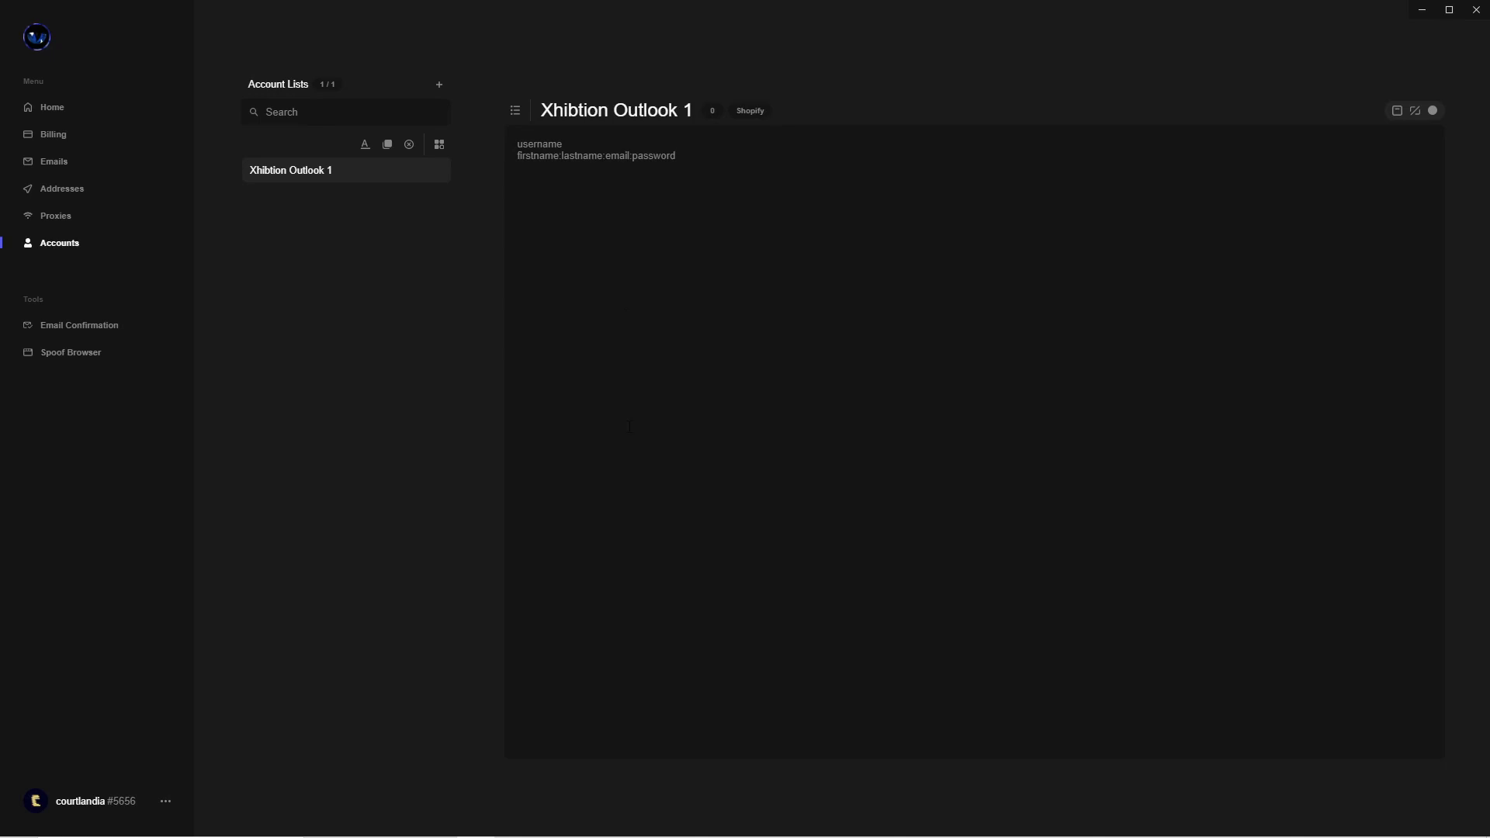
pyautogui.click(1434, 112)
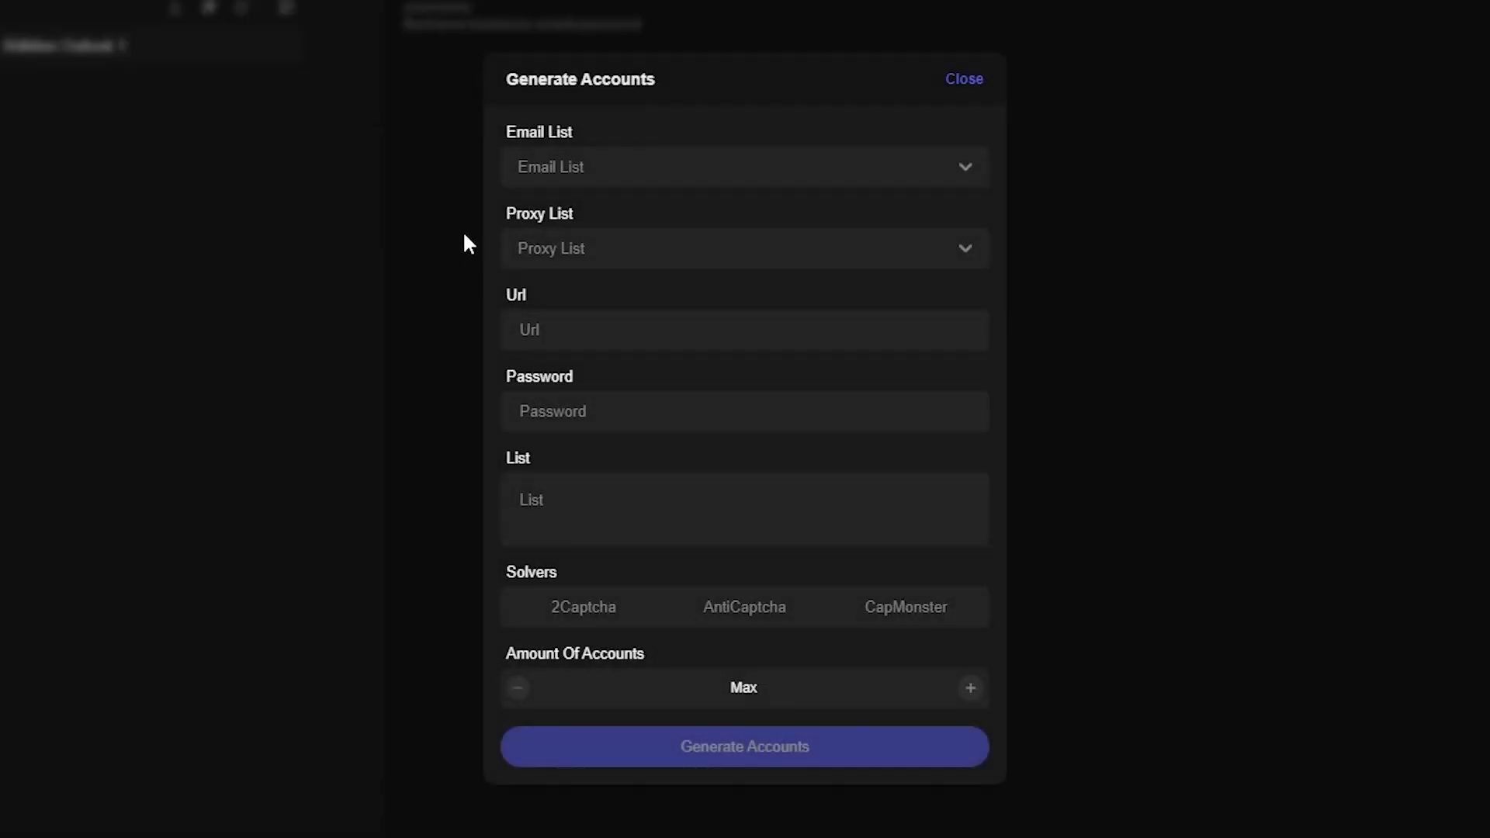
pyautogui.click(709, 182)
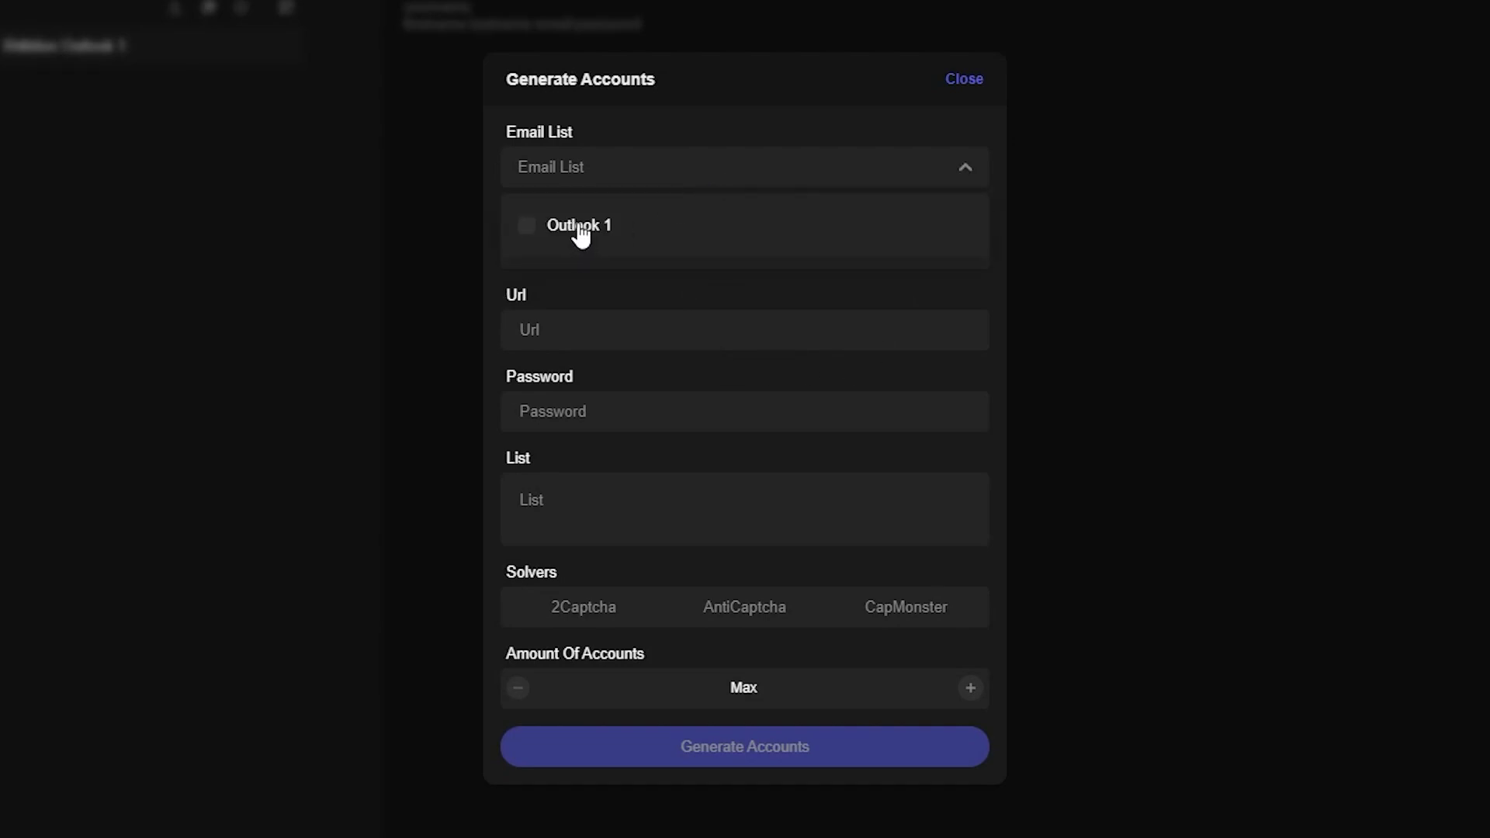
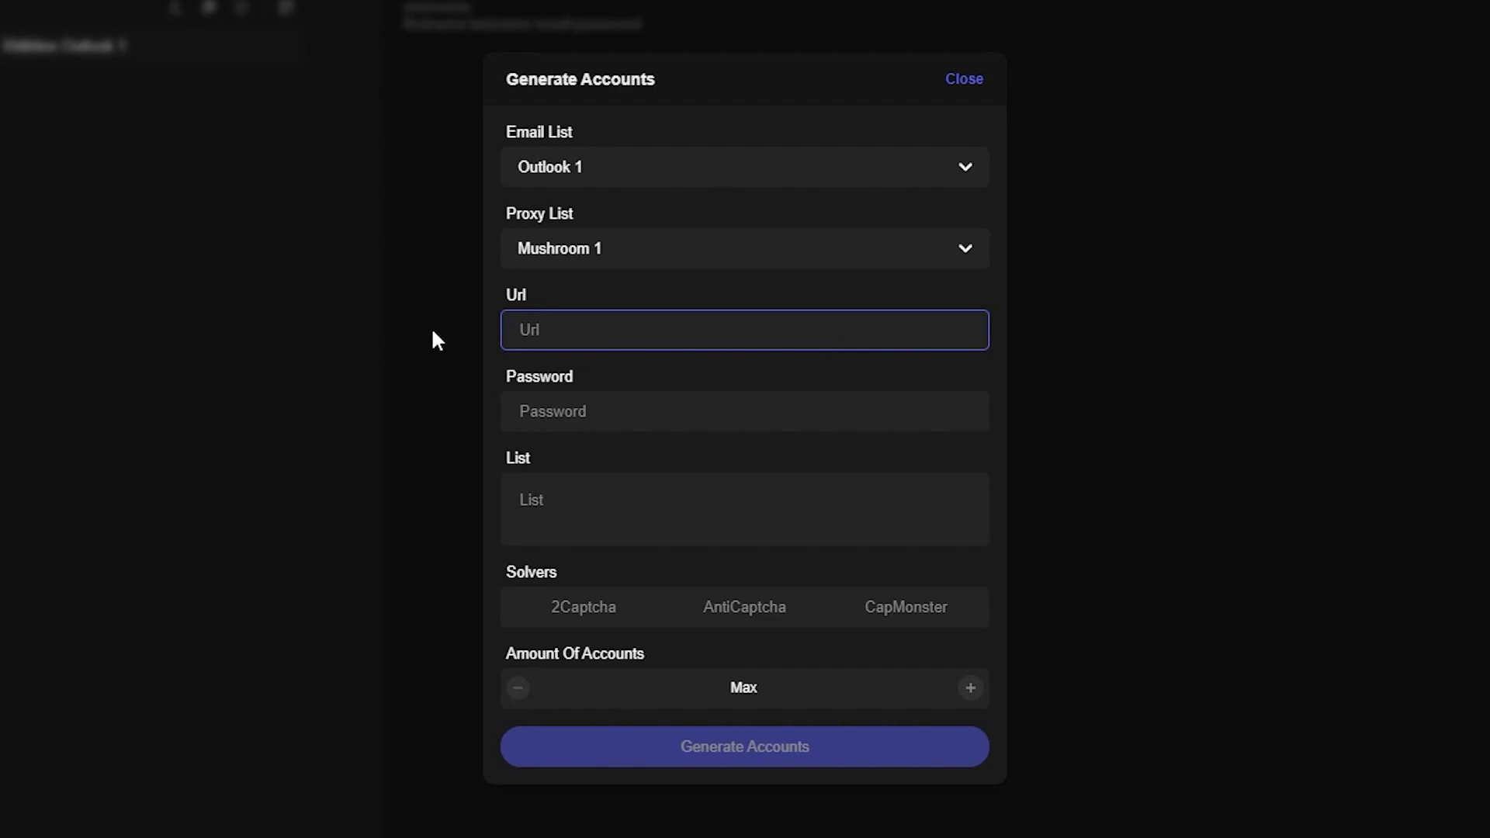
pyautogui.write('https://www.xhibition.co/account/login?return_url=%2Faccount')
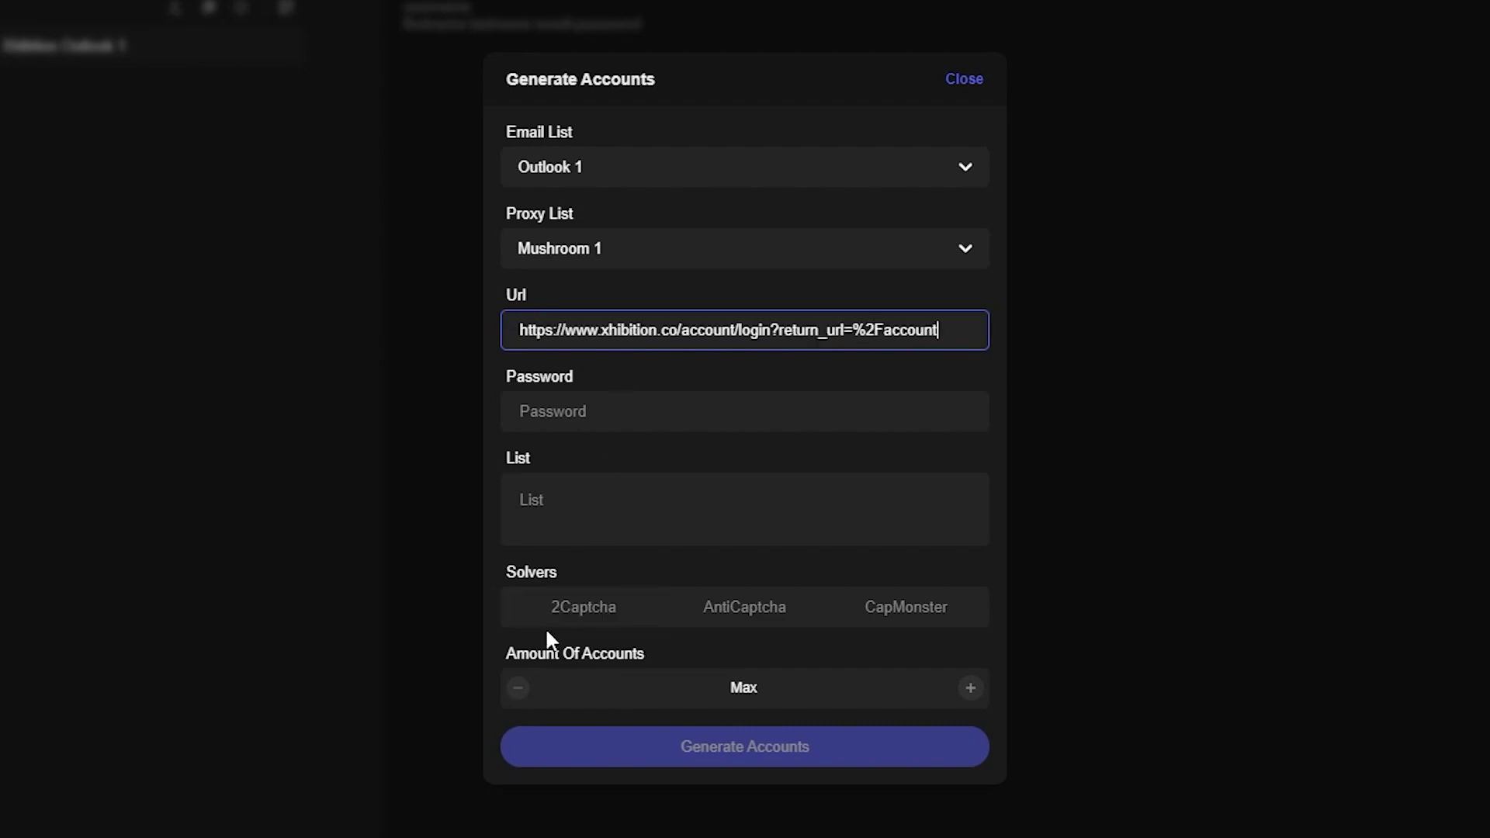
# - Choose 2Captcha as the solver, generate the maximum number of accounts and close the generation form
pyautogui.click(585, 617)
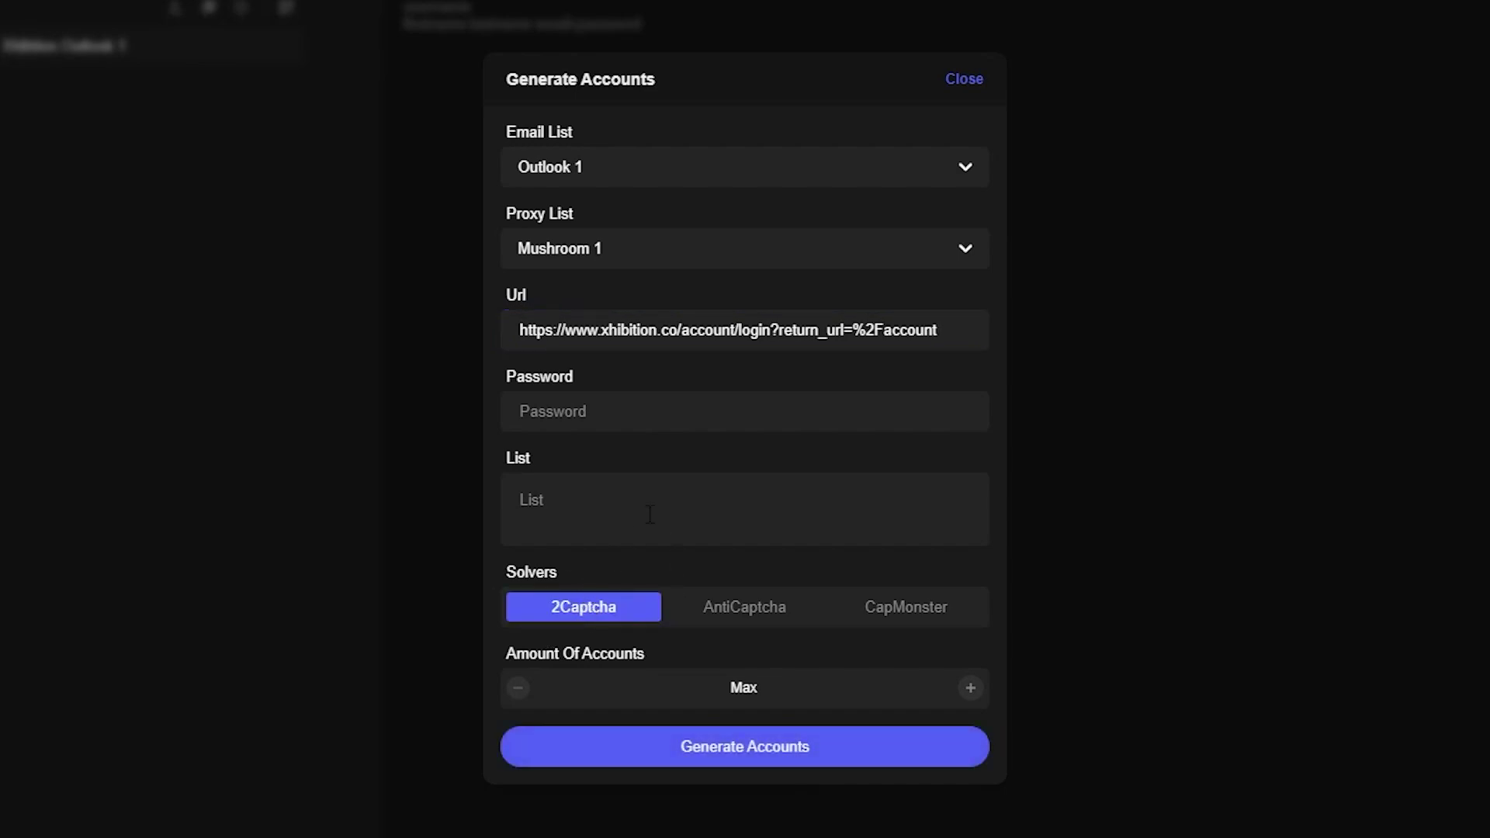
pyautogui.click(744, 757)
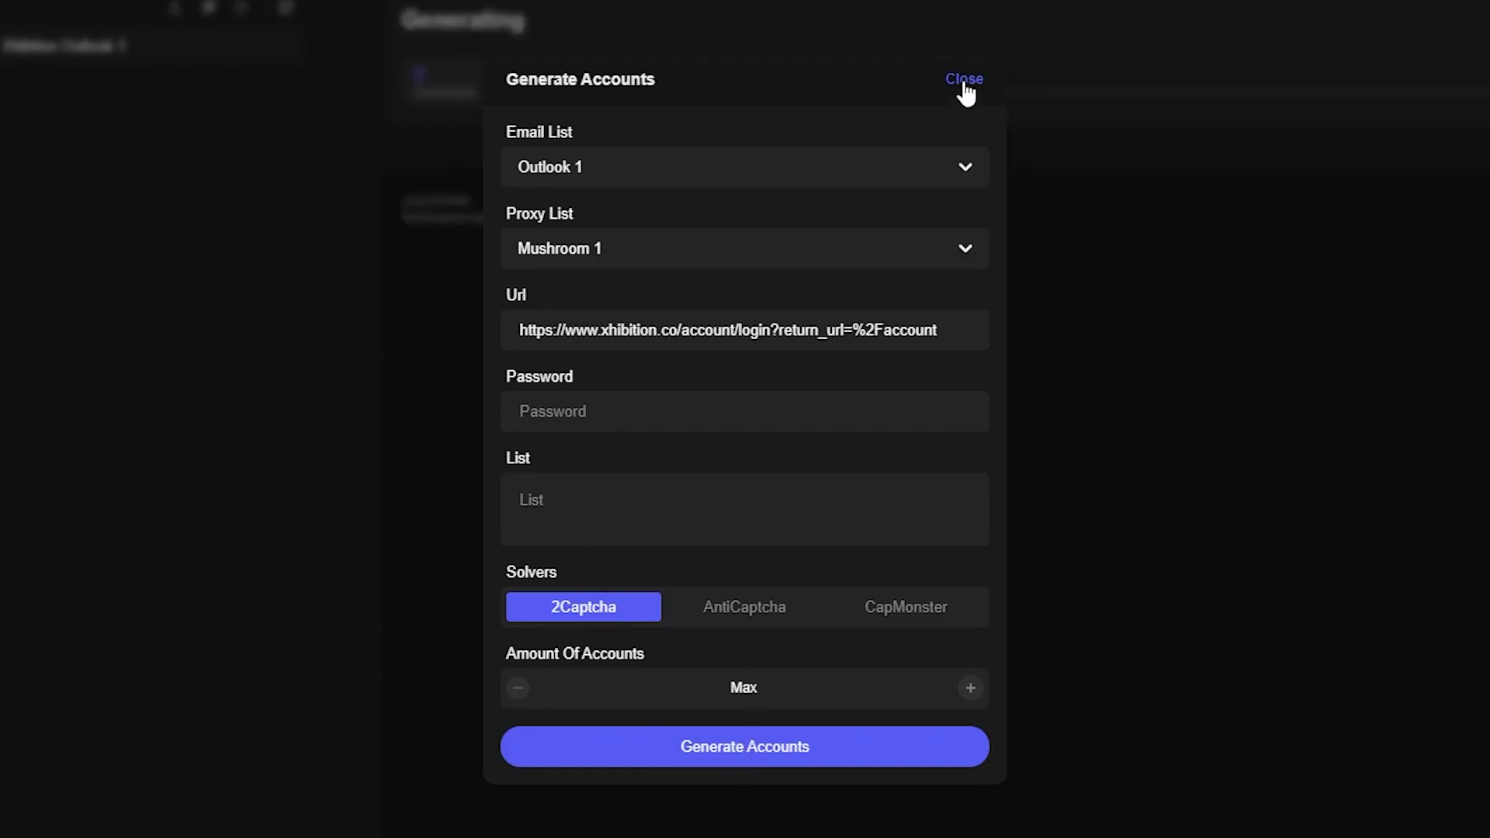
pyautogui.click(964, 81)
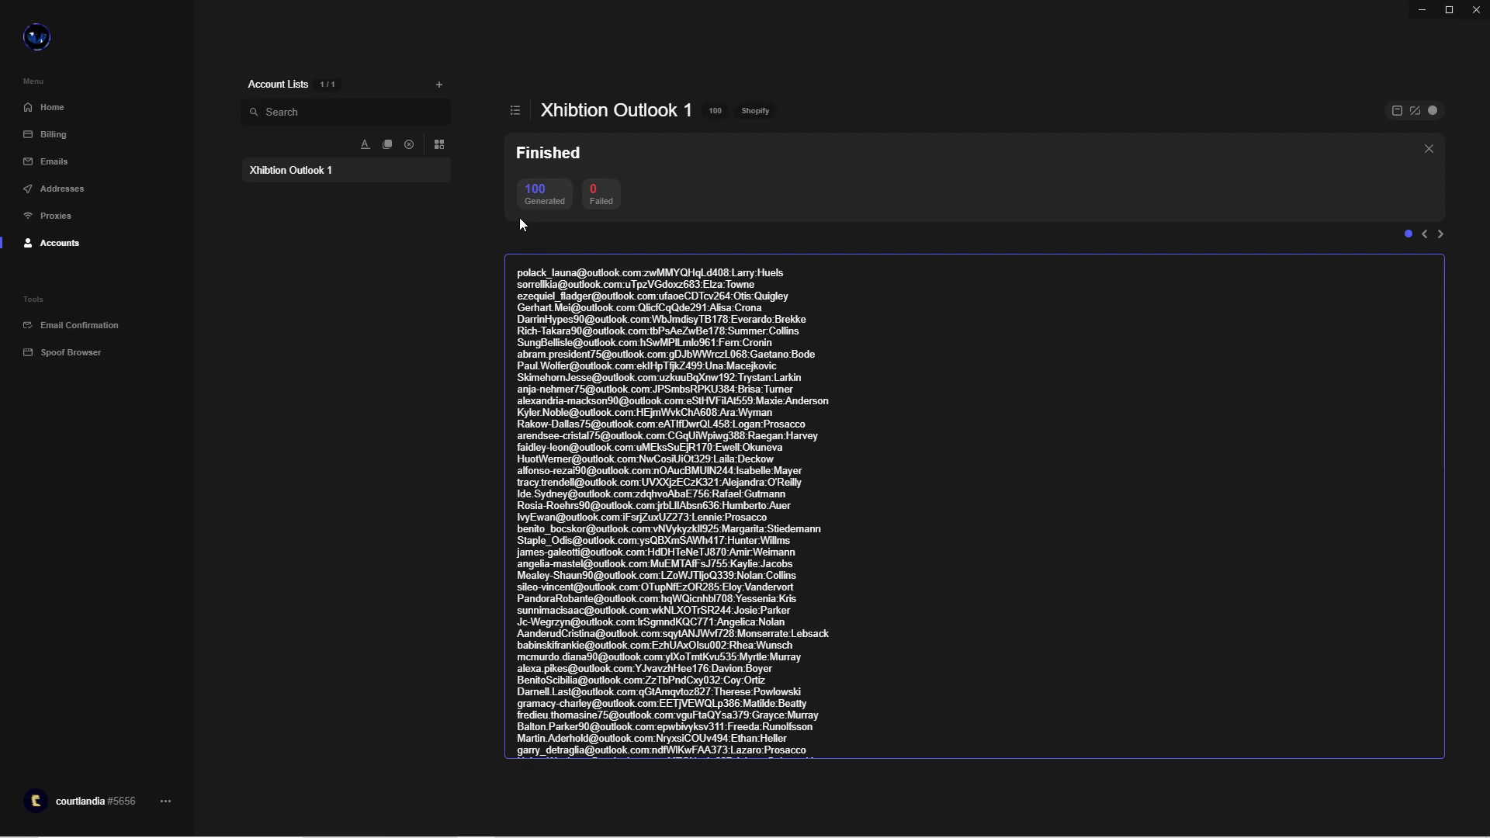
# - Create another account list named Union Outlook 1 and return to its overview of sites
pyautogui.click(439, 87)
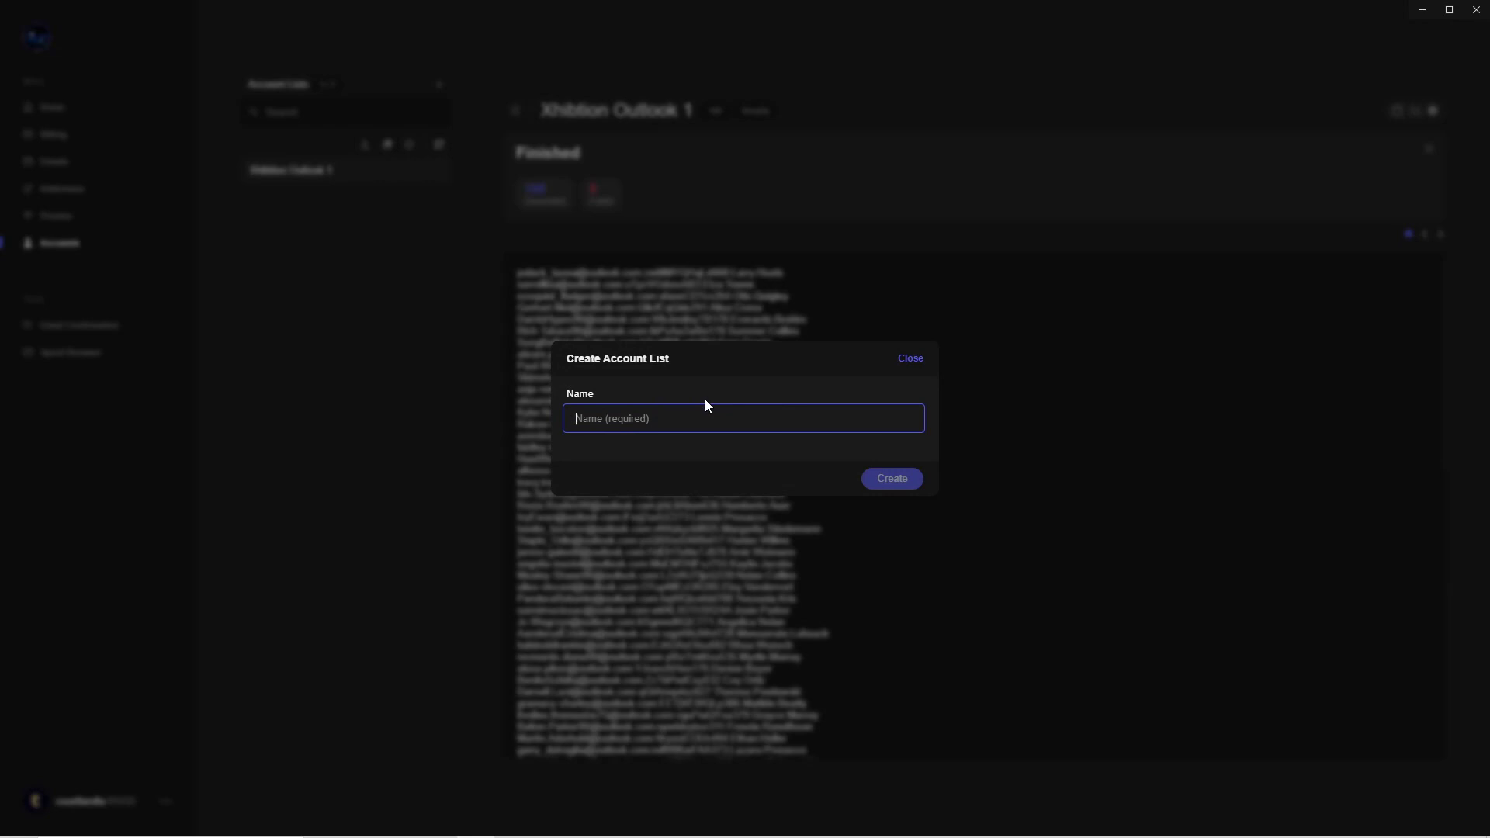
pyautogui.write('Union Outlook 1')
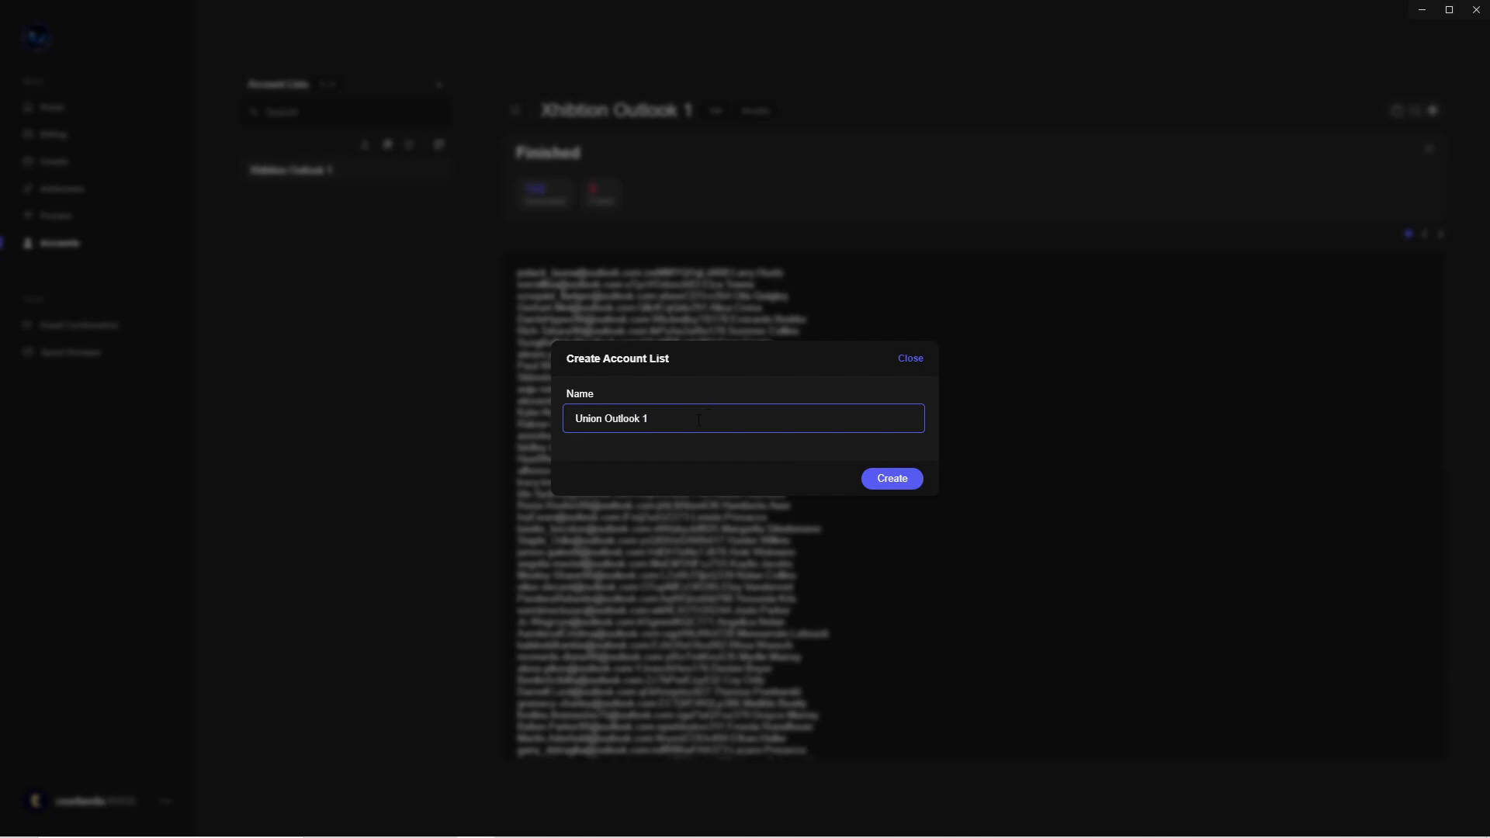
pyautogui.click(908, 484)
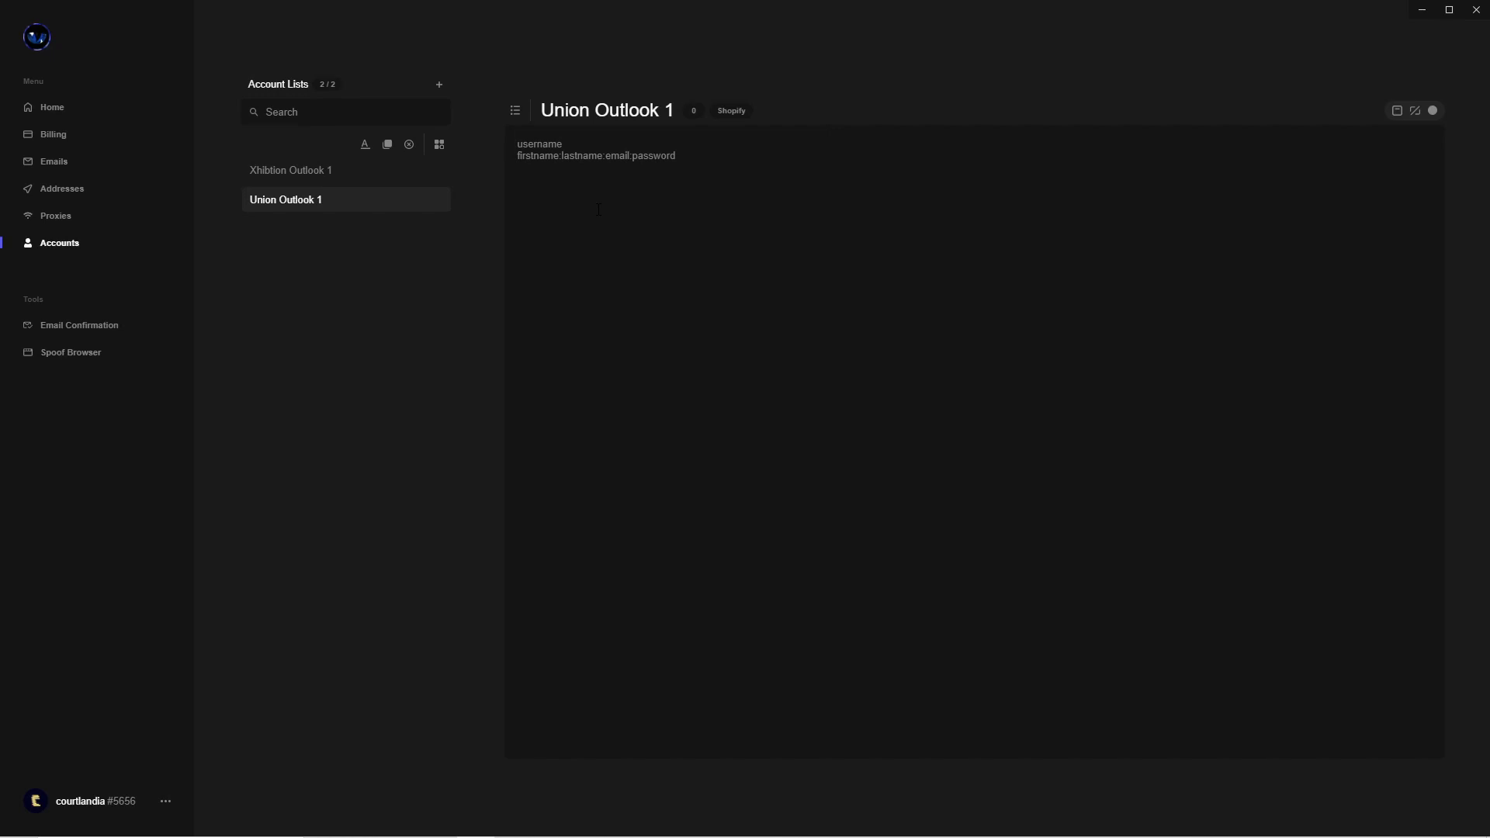
pyautogui.click(514, 110)
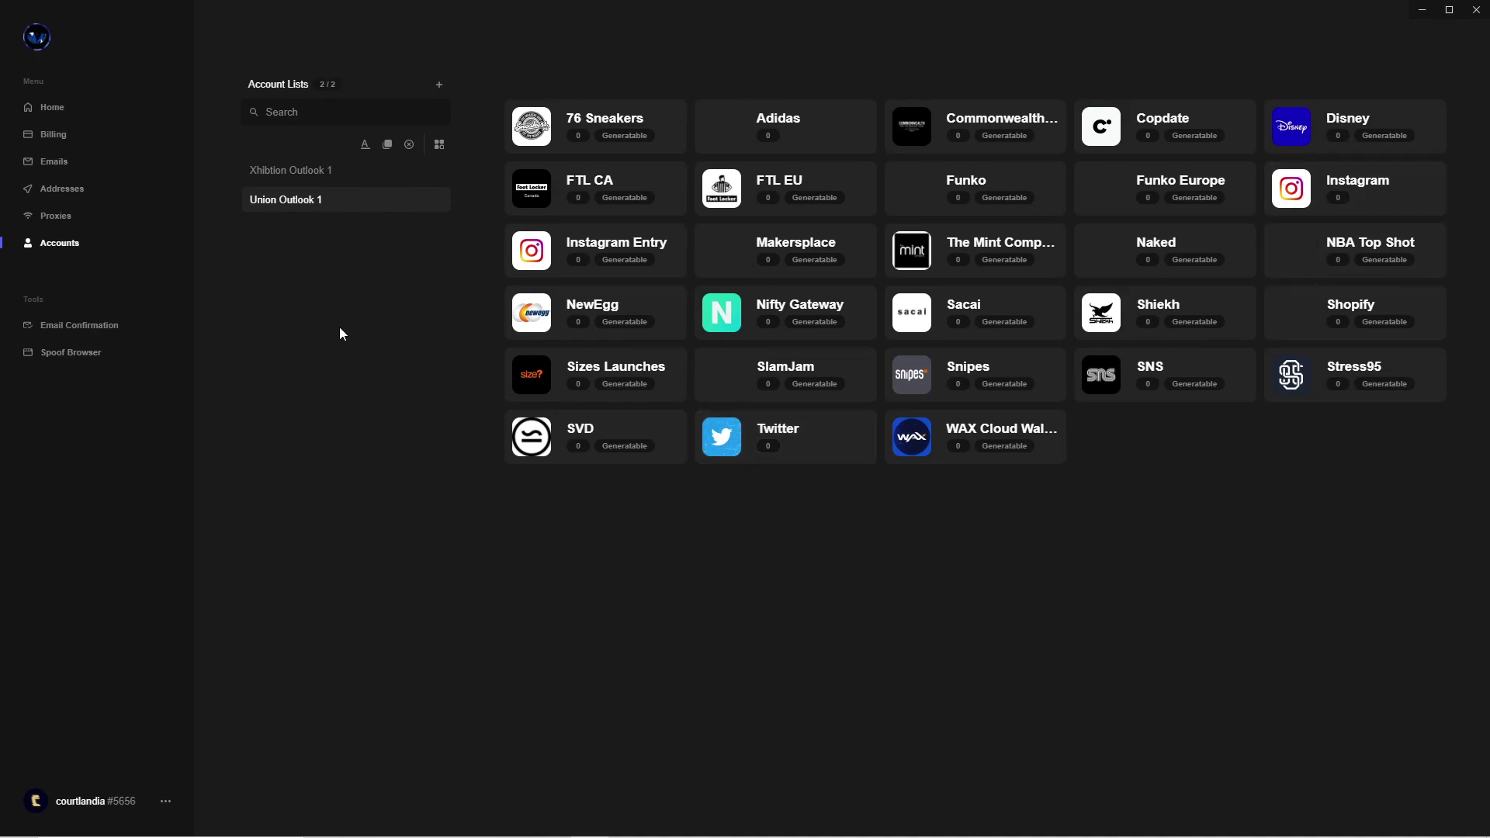
# - Start a new task on the Home page for the Launches AIO site and proceed to its form
pyautogui.click(53, 109)
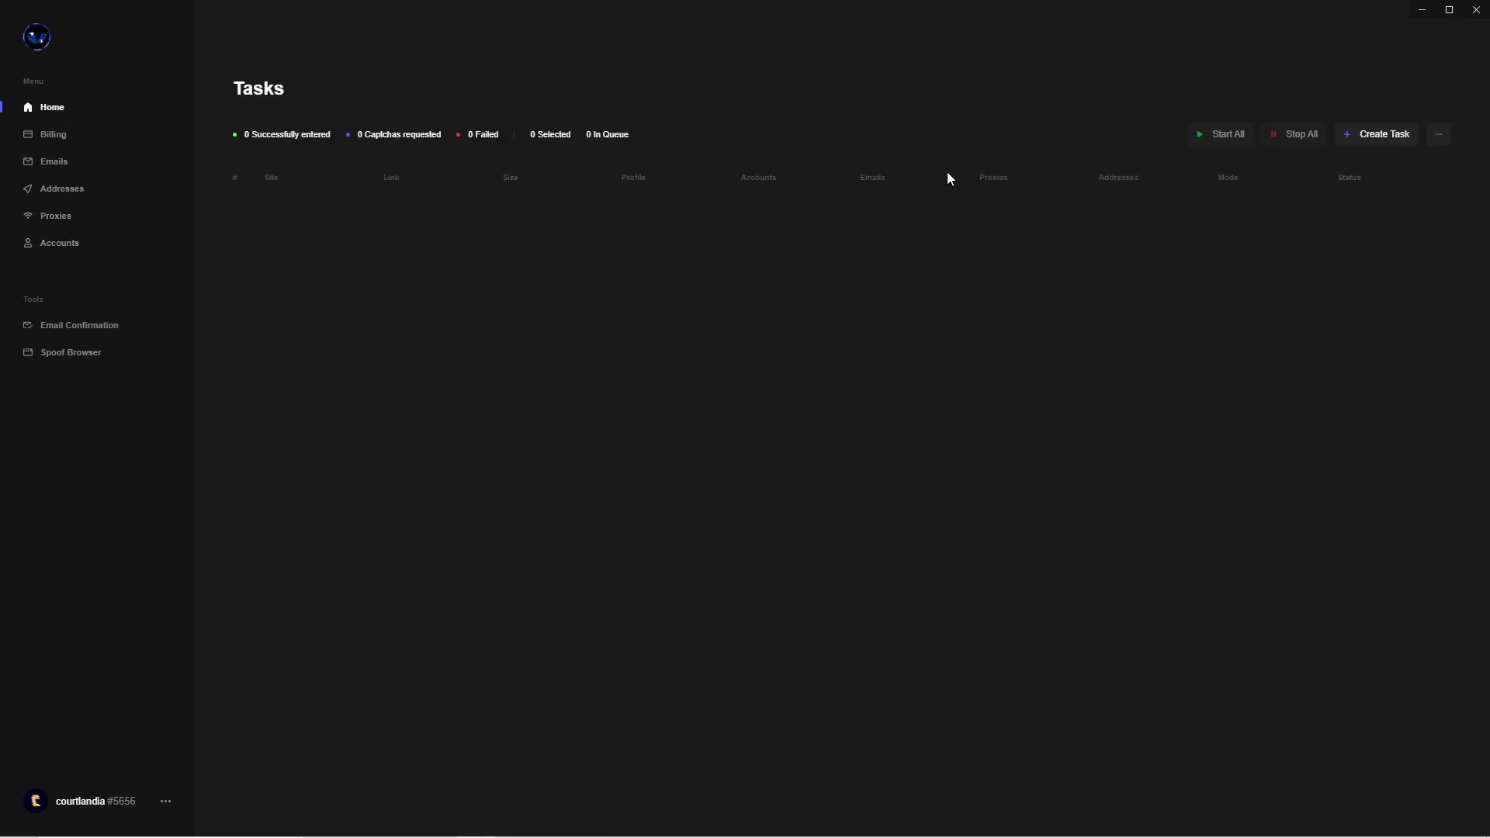
pyautogui.click(1376, 136)
pyautogui.click(603, 147)
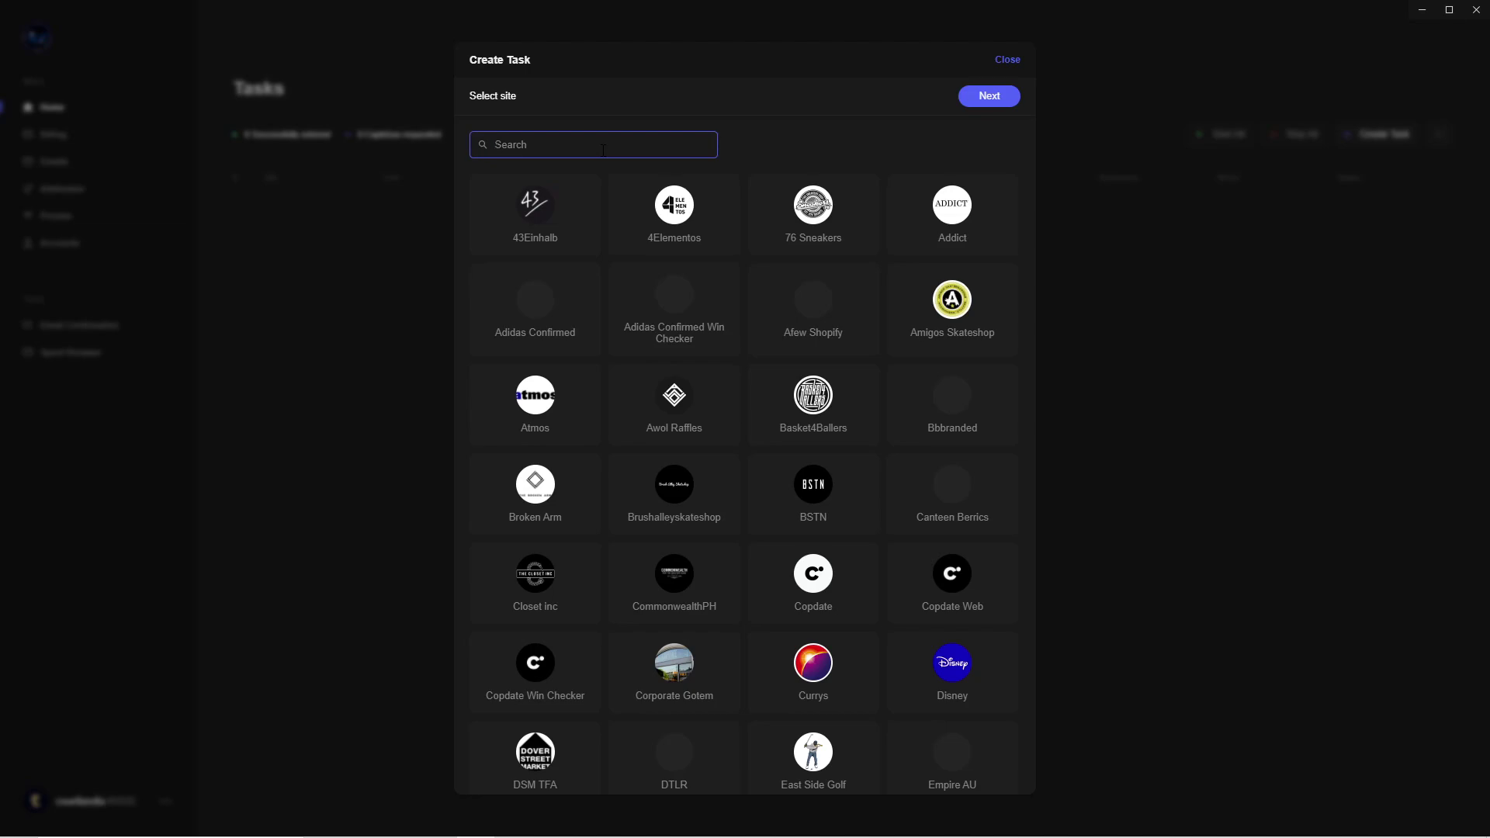
pyautogui.scroll(-10, 788, 326)
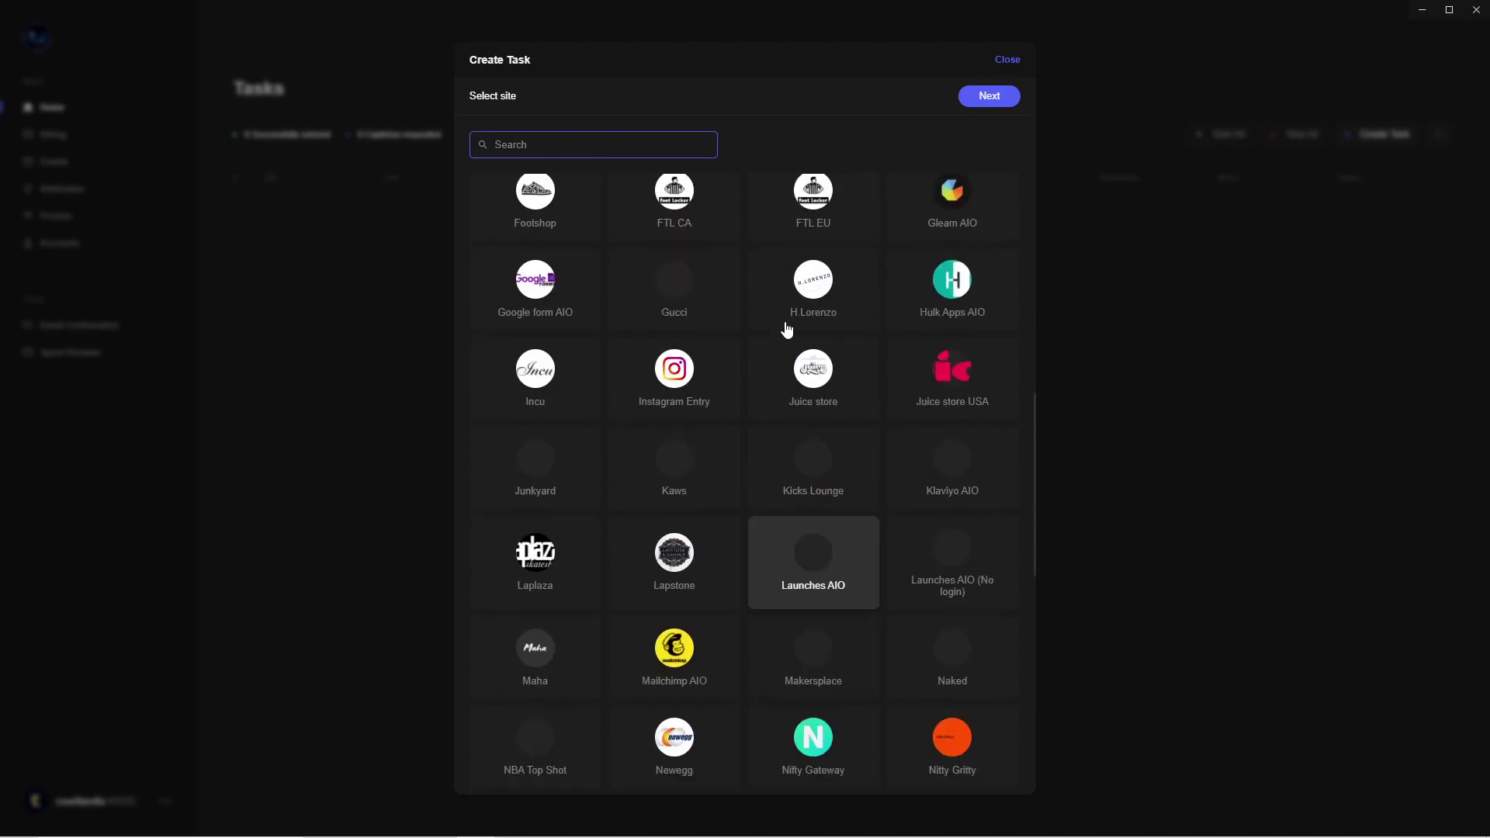
pyautogui.click(813, 532)
pyautogui.click(988, 97)
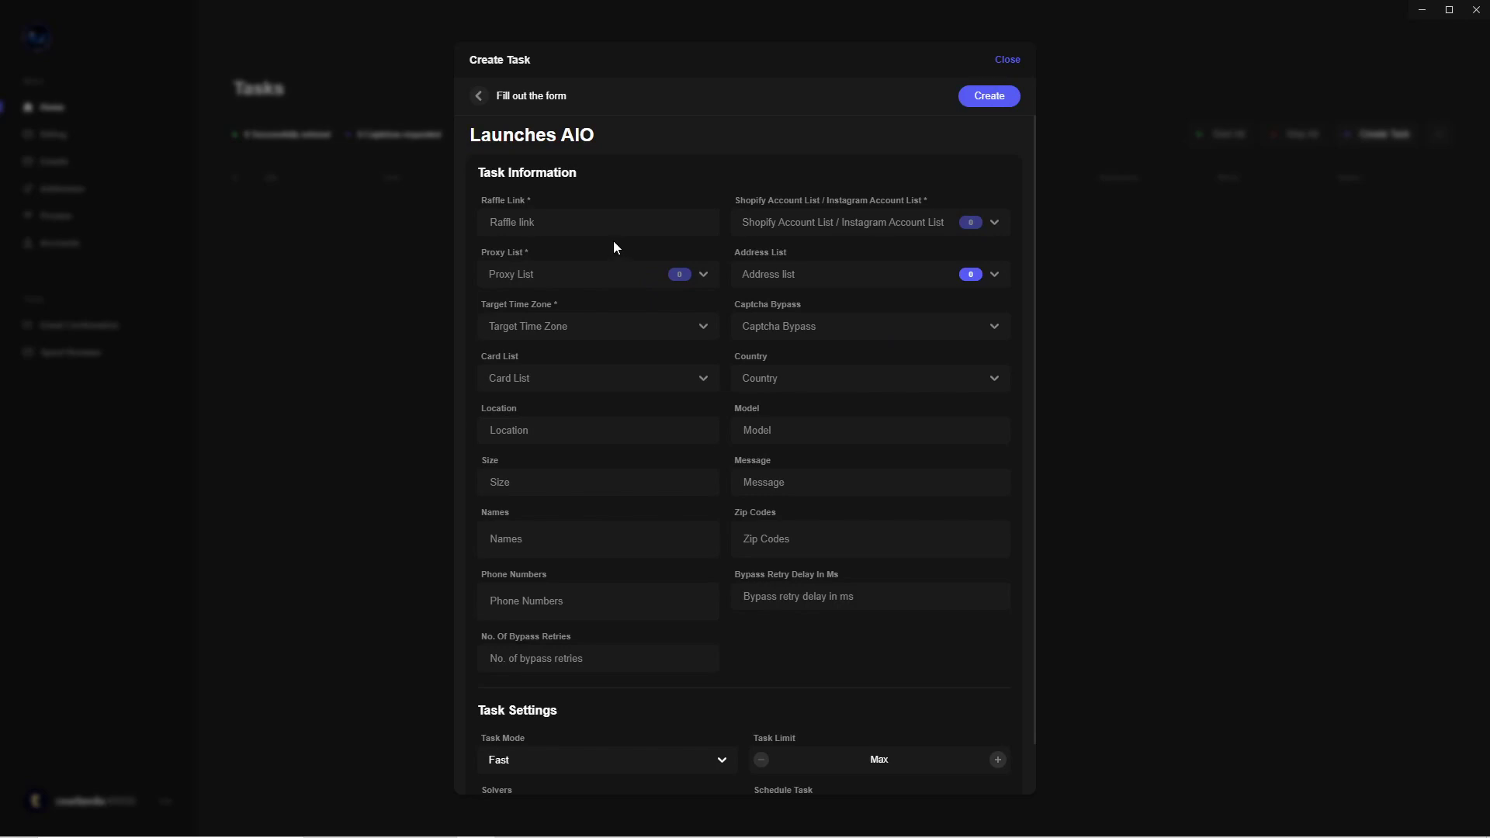
pyautogui.press('Tab')
pyautogui.write('https://www.xhibition.co/pages/raffle-15')
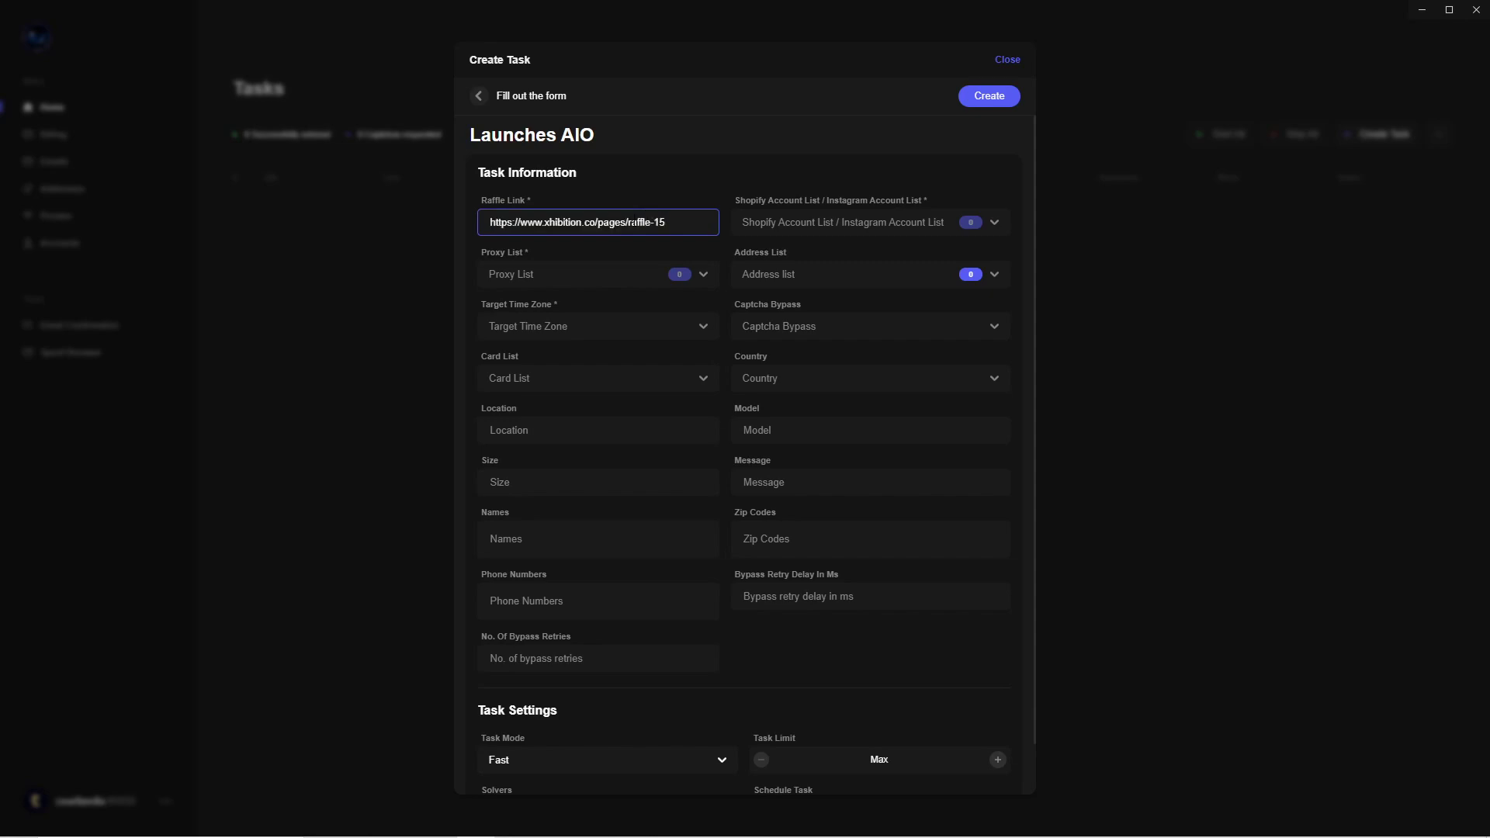
pyautogui.click(765, 222)
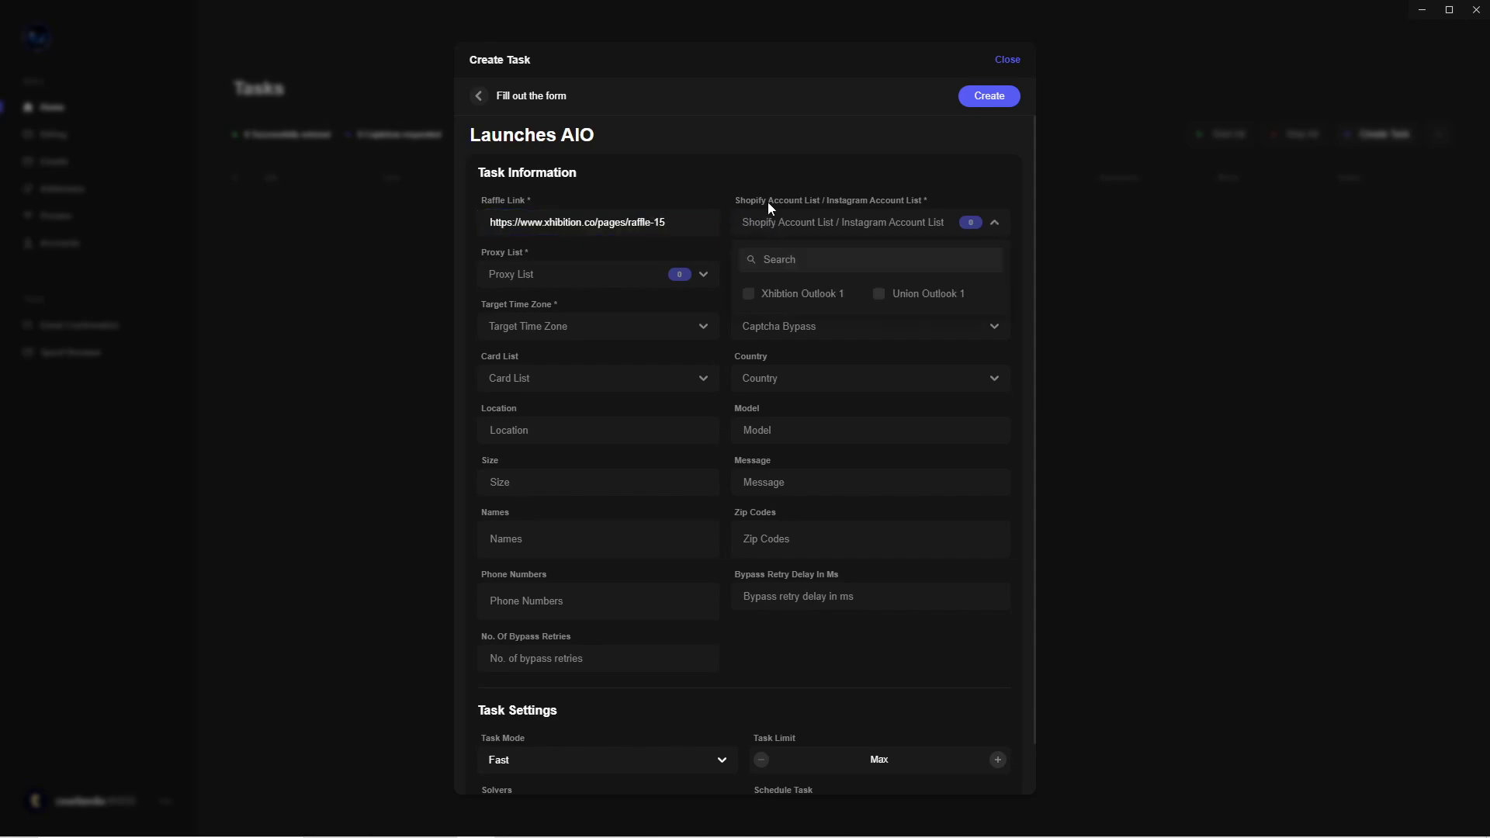
pyautogui.click(750, 295)
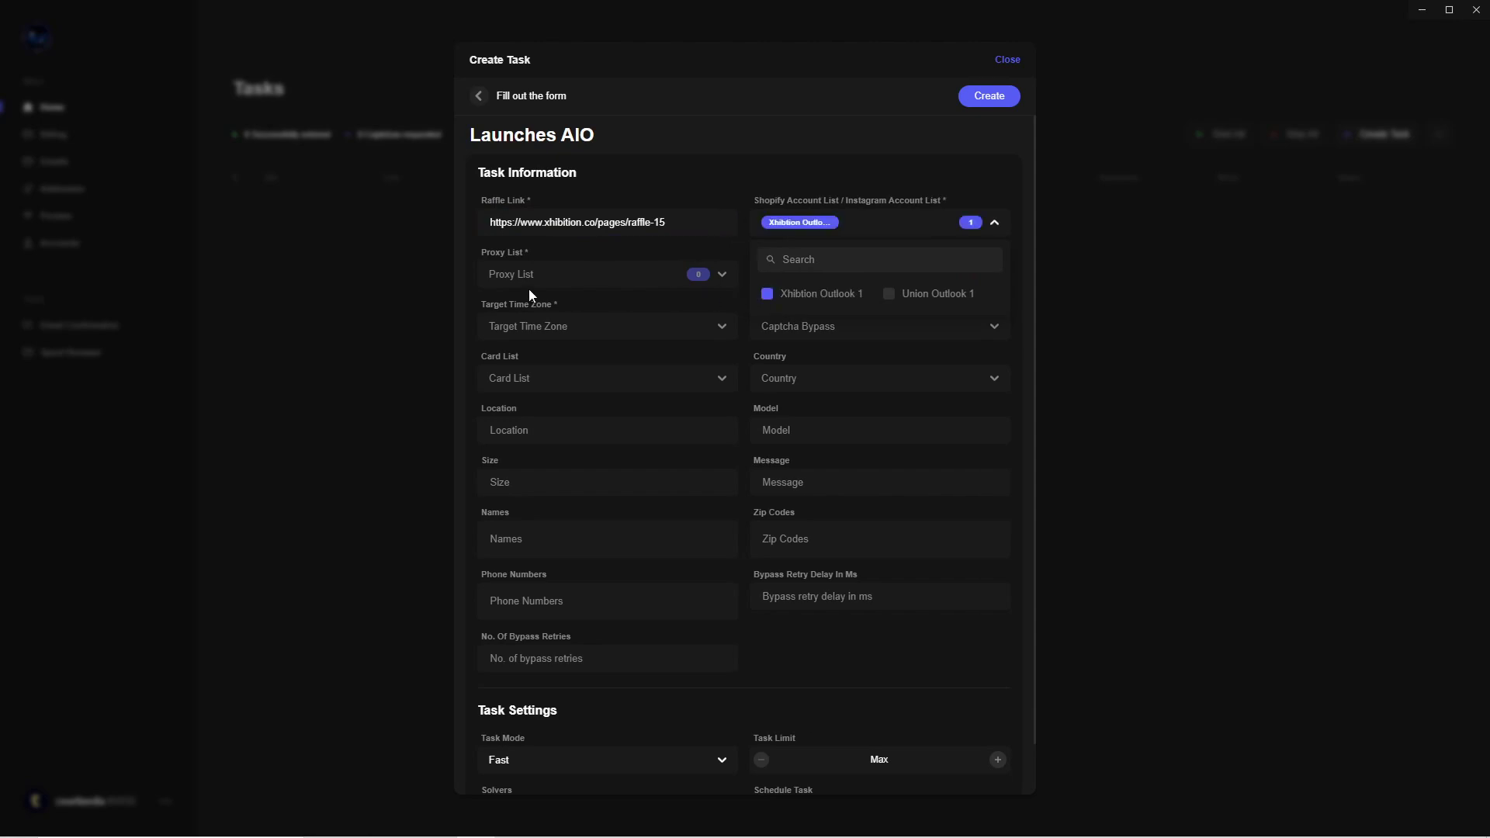
# - Assign the Mushroom 4 proxy list and the Ohio address list to the task
pyautogui.click(608, 275)
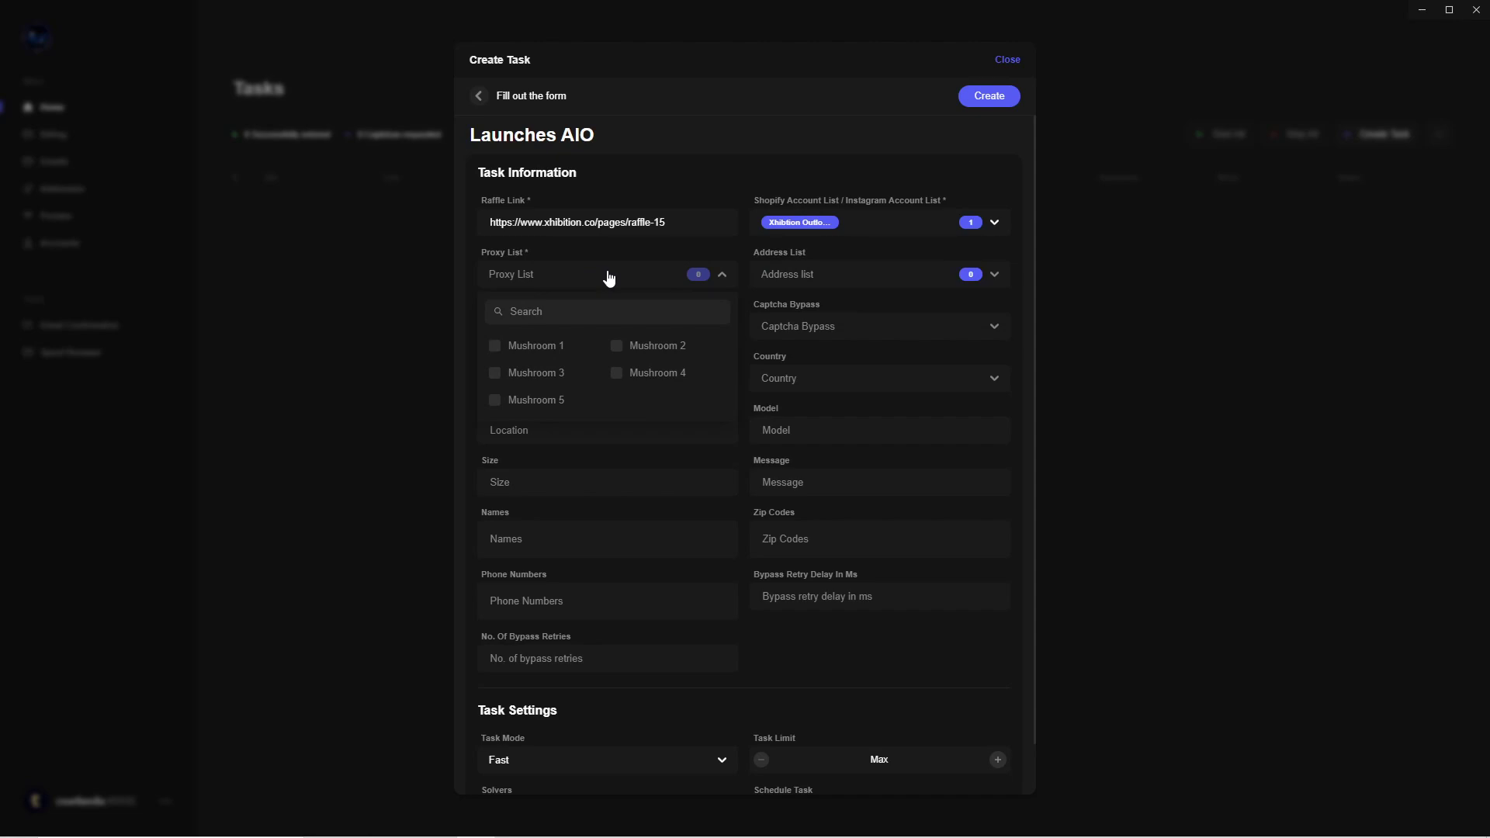
pyautogui.click(617, 374)
pyautogui.click(616, 374)
pyautogui.click(617, 374)
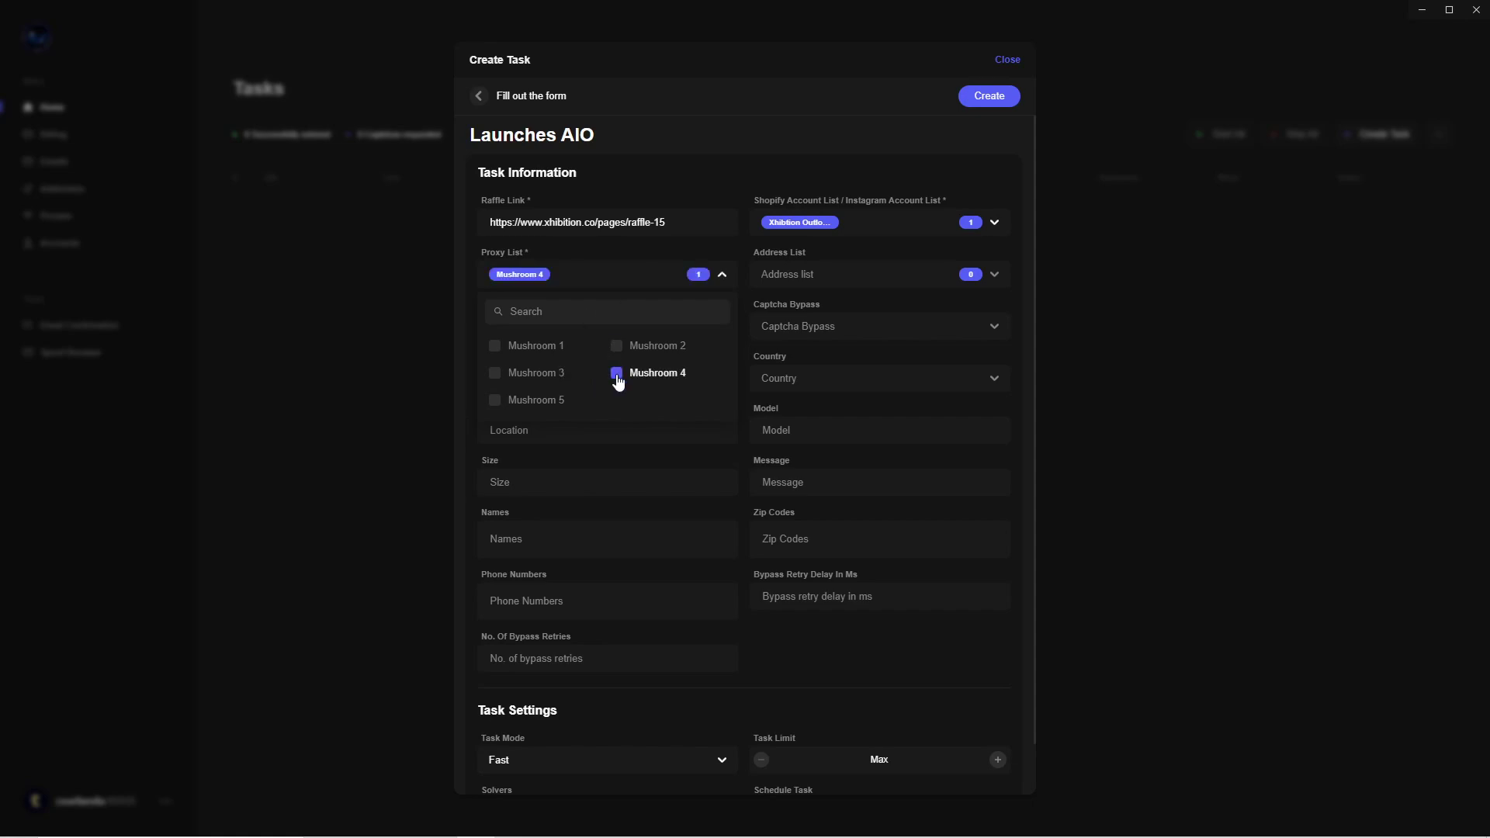
pyautogui.click(817, 278)
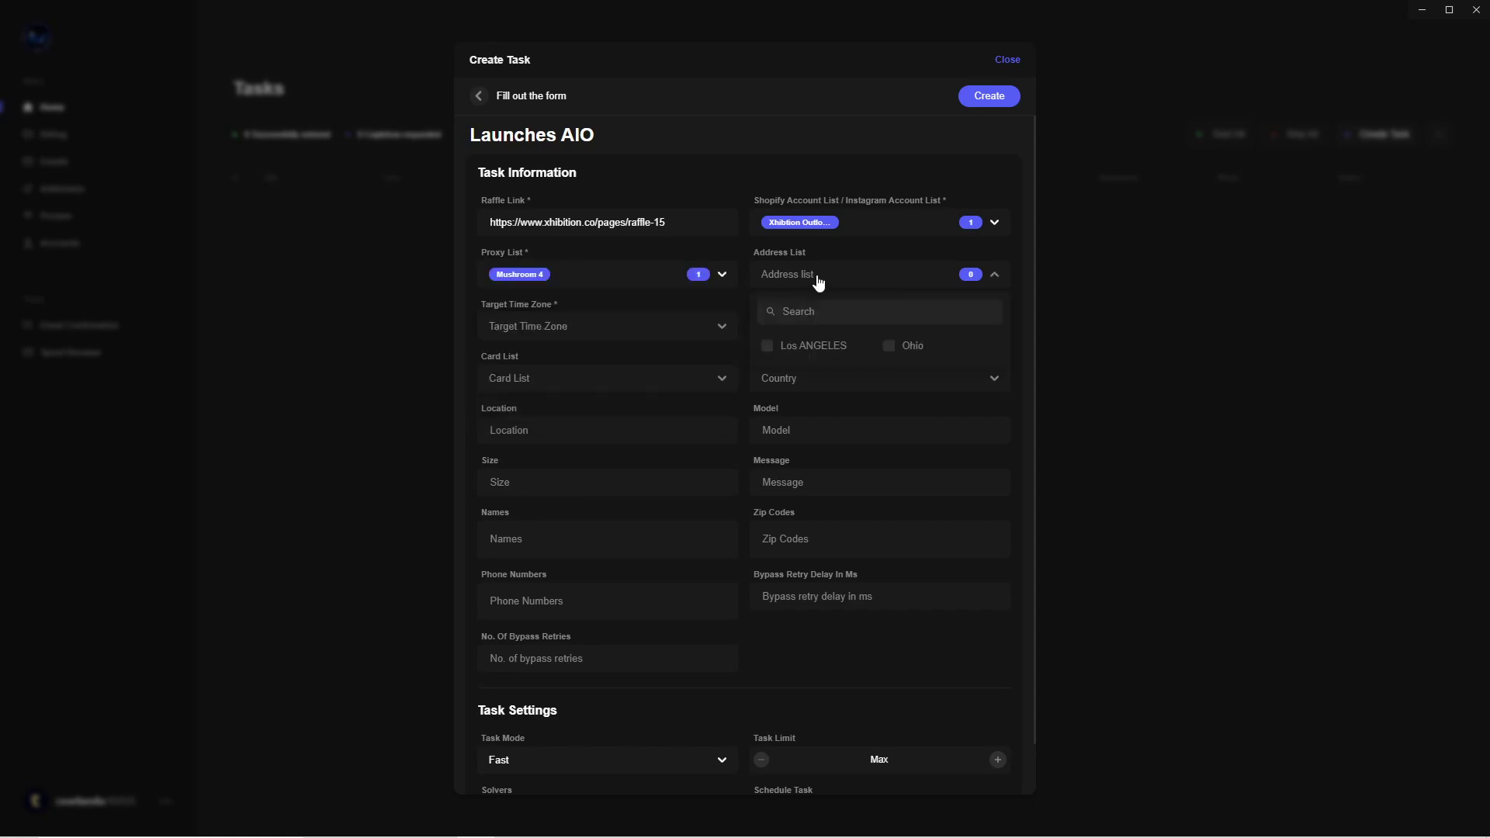
pyautogui.click(818, 278)
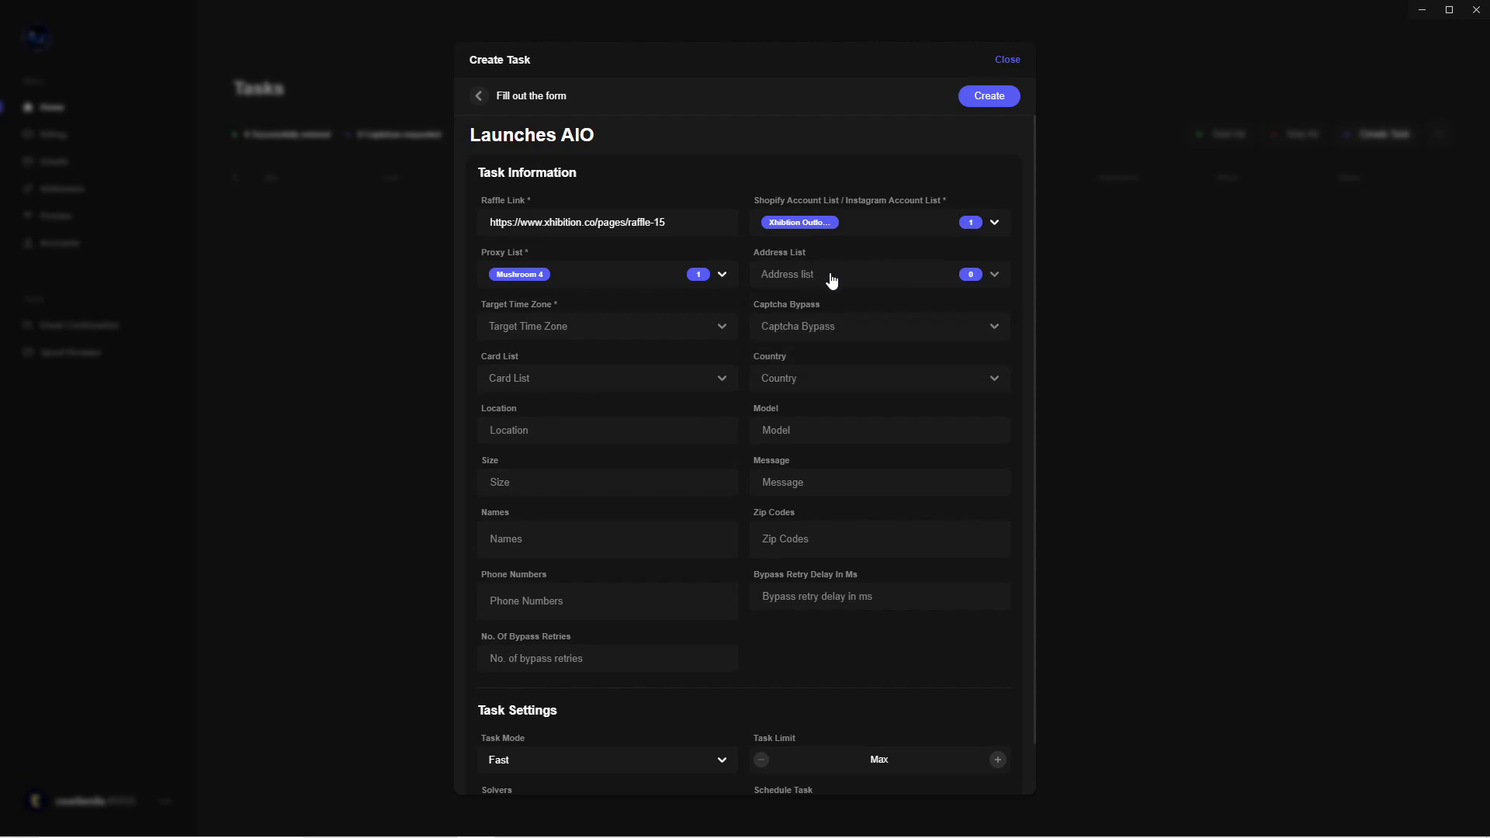
pyautogui.click(832, 281)
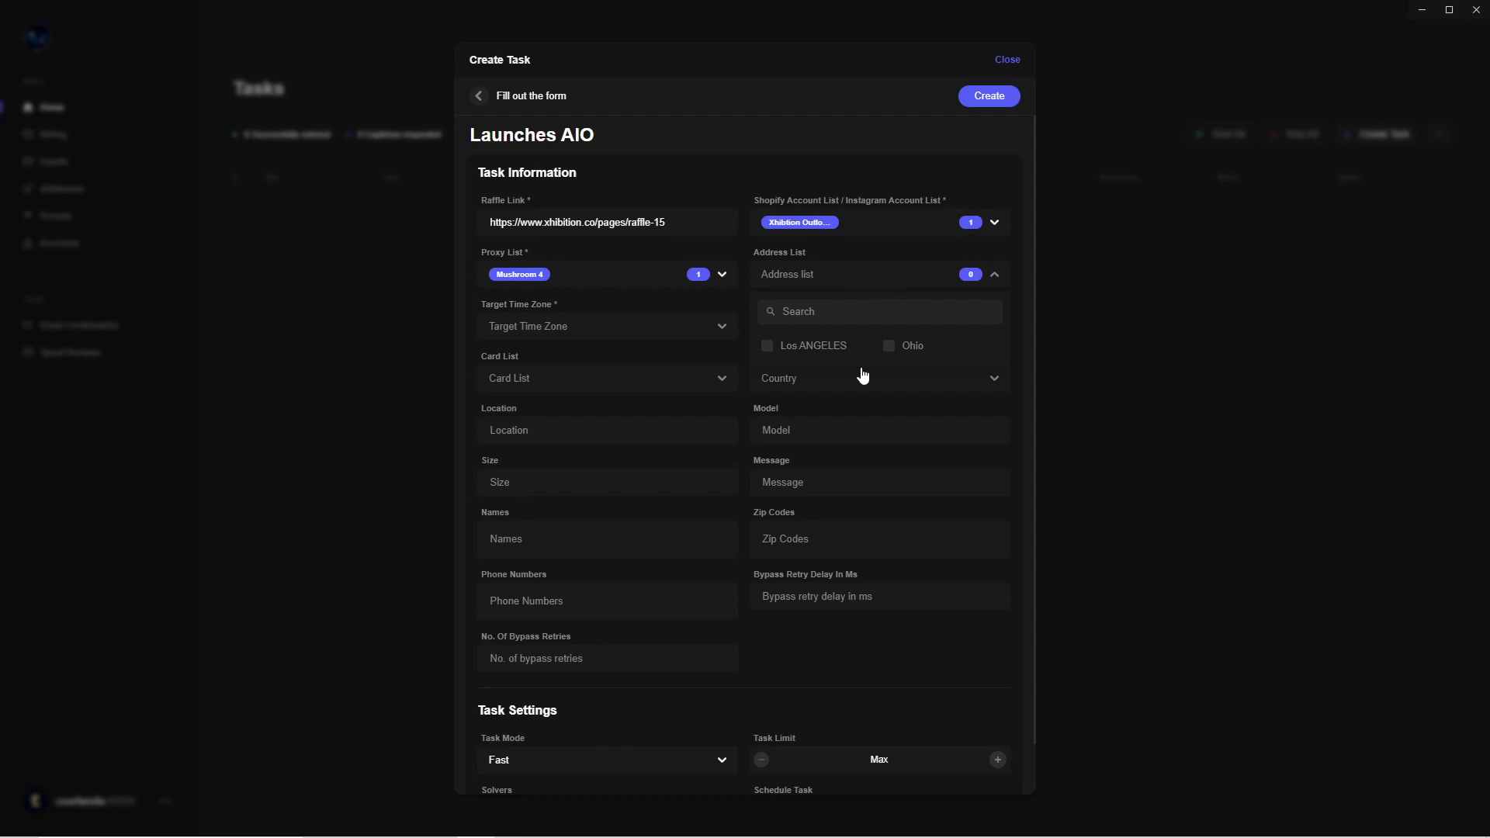
pyautogui.click(889, 347)
# - Set the target time zone to -4, captcha bypass to Yes, card list to Apple Card and country to United States
pyautogui.click(713, 332)
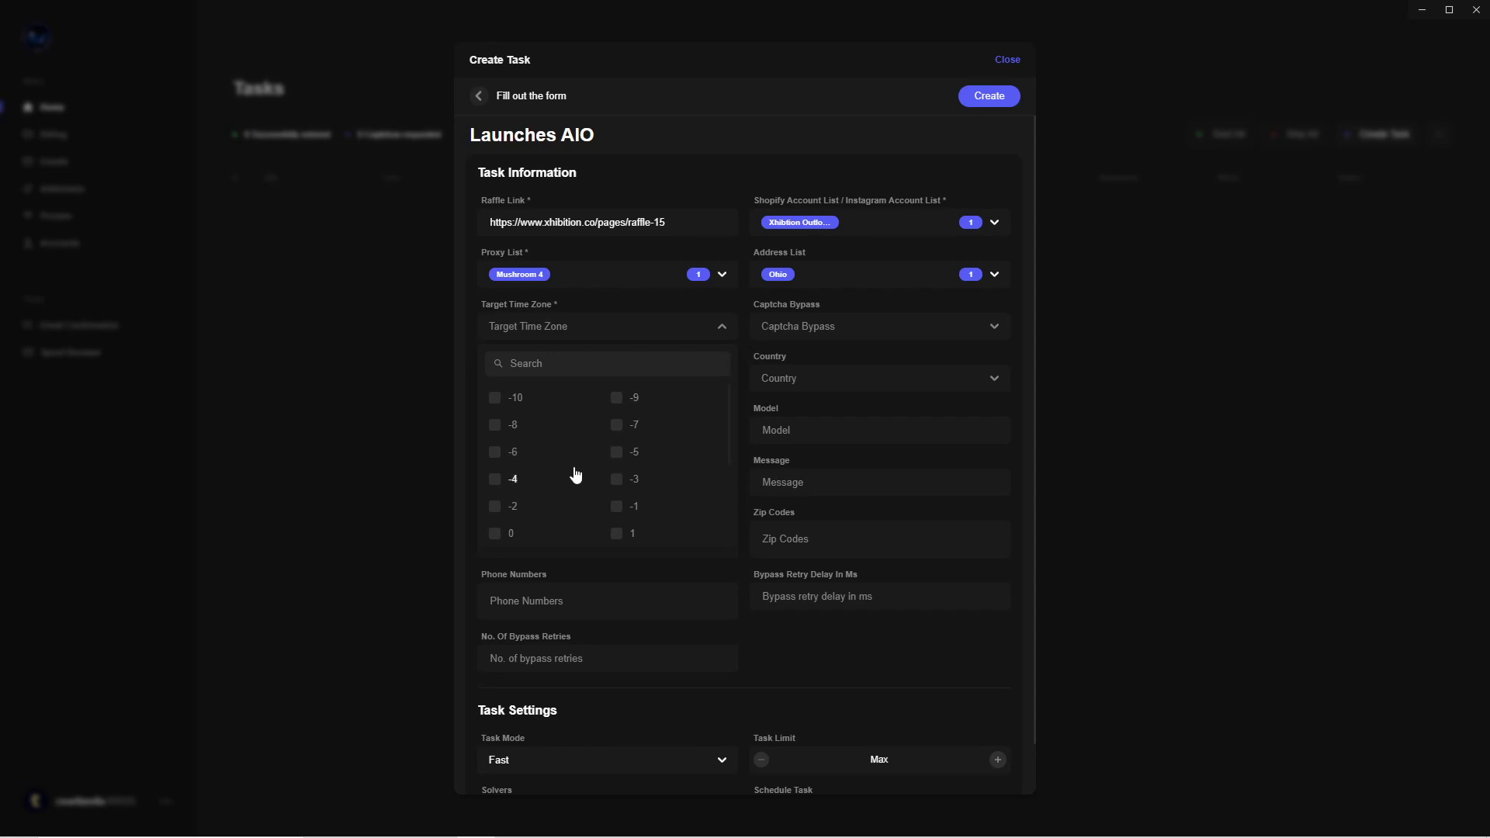
pyautogui.click(495, 480)
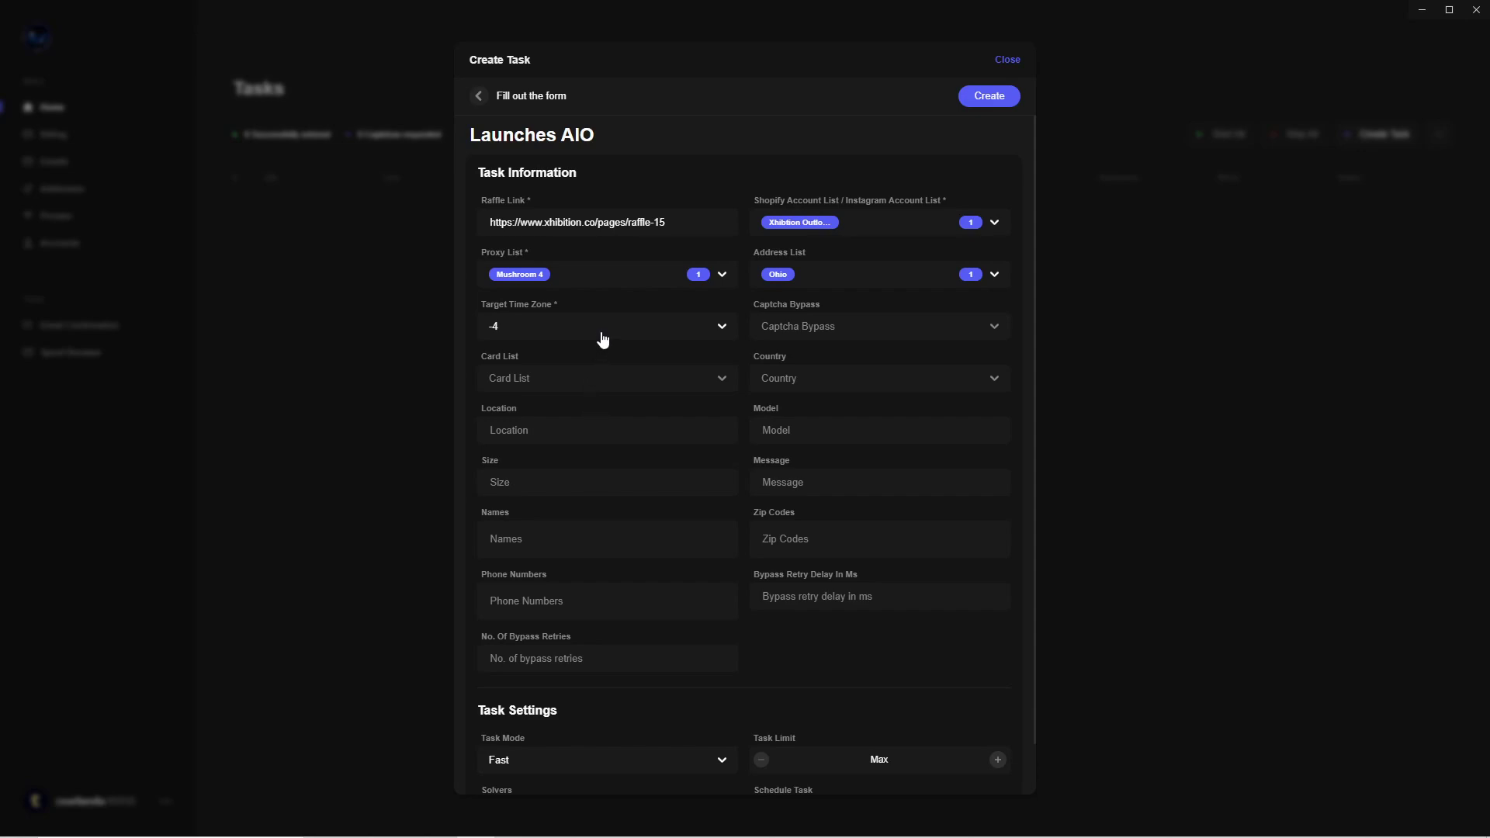
pyautogui.click(776, 327)
pyautogui.click(788, 400)
pyautogui.click(626, 387)
pyautogui.click(534, 450)
pyautogui.click(845, 385)
pyautogui.click(807, 447)
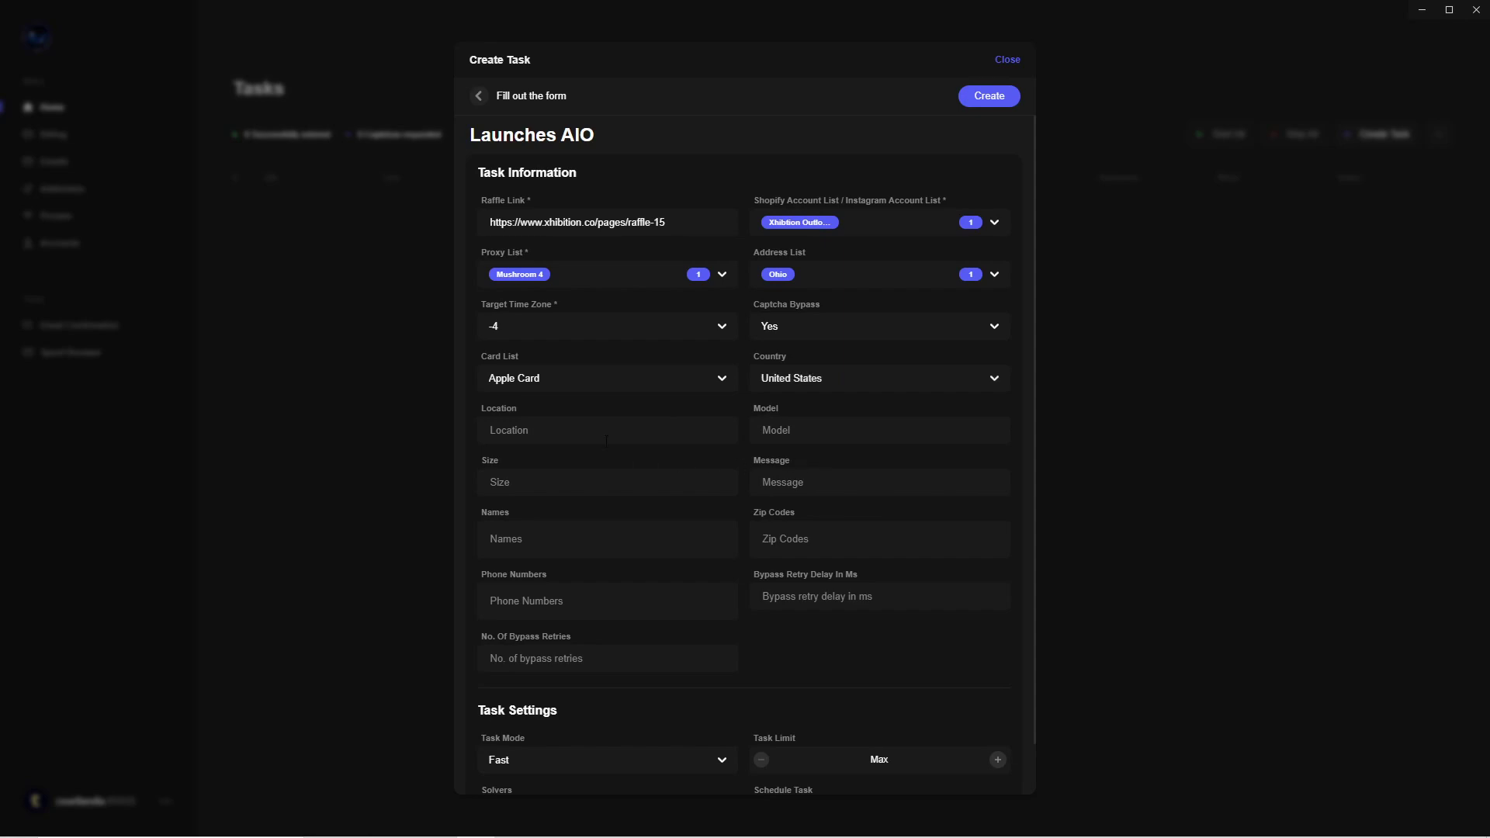
# - Set the task's size to 9, leaving the location blank
pyautogui.click(605, 437)
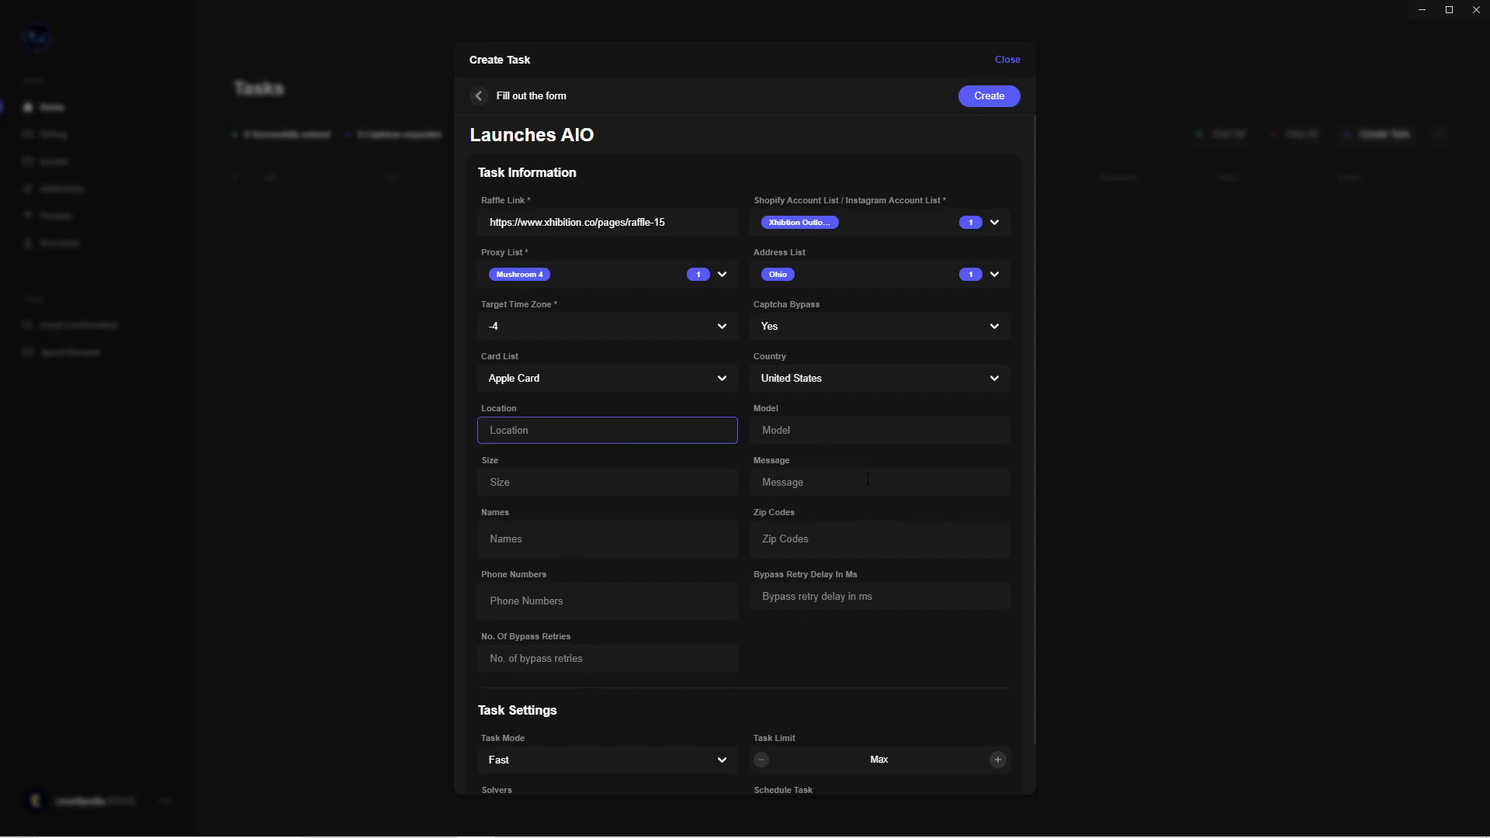
pyautogui.click(634, 483)
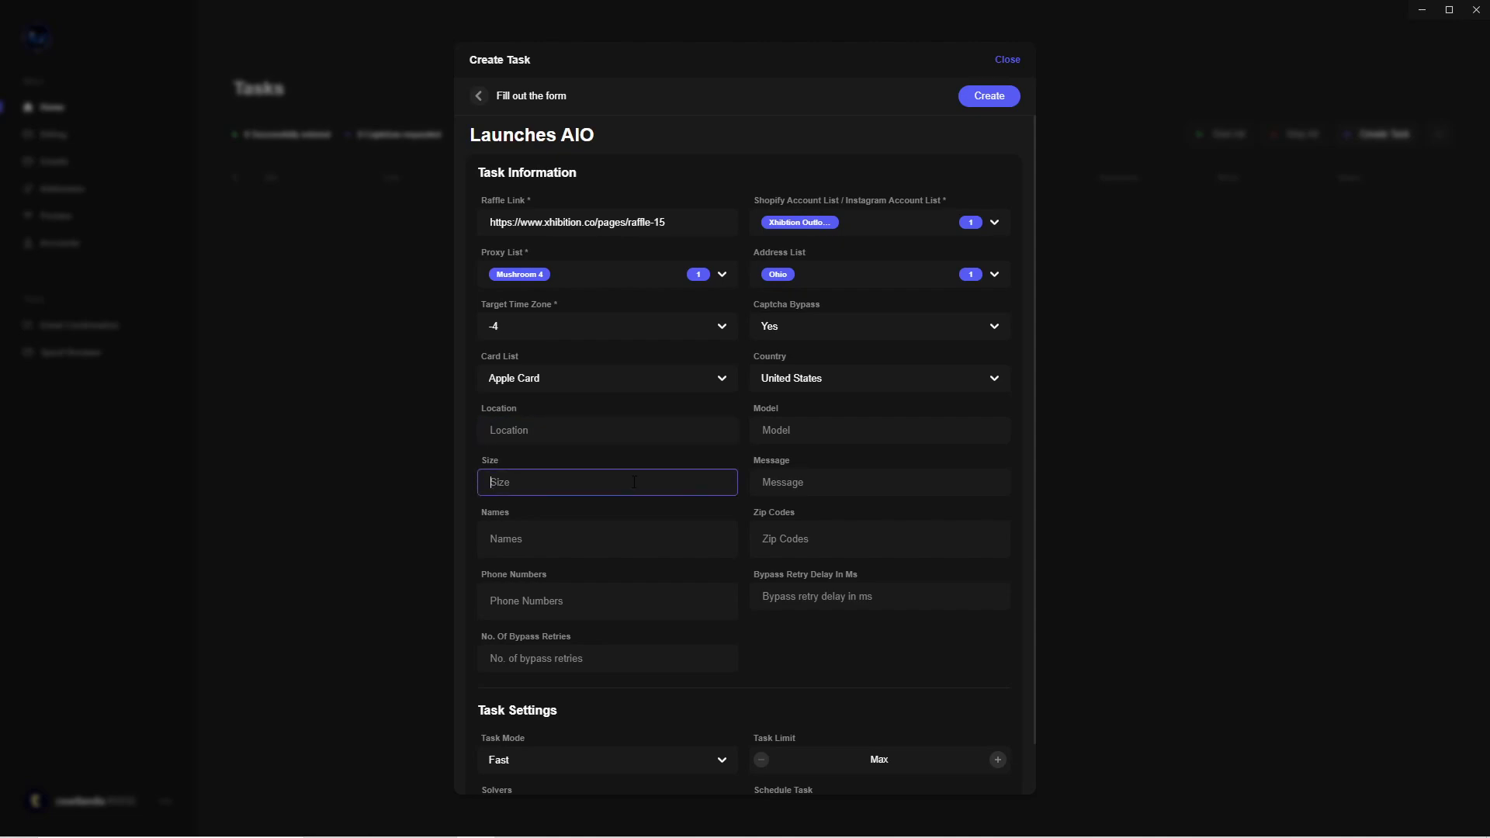
pyautogui.write('Any')
pyautogui.press('BackSpace')
pyautogui.write('9')
# - Set the task mode to Custom with a delay of 20000 and choose 2Captcha as the solver
pyautogui.scroll(-1, 740, 516)
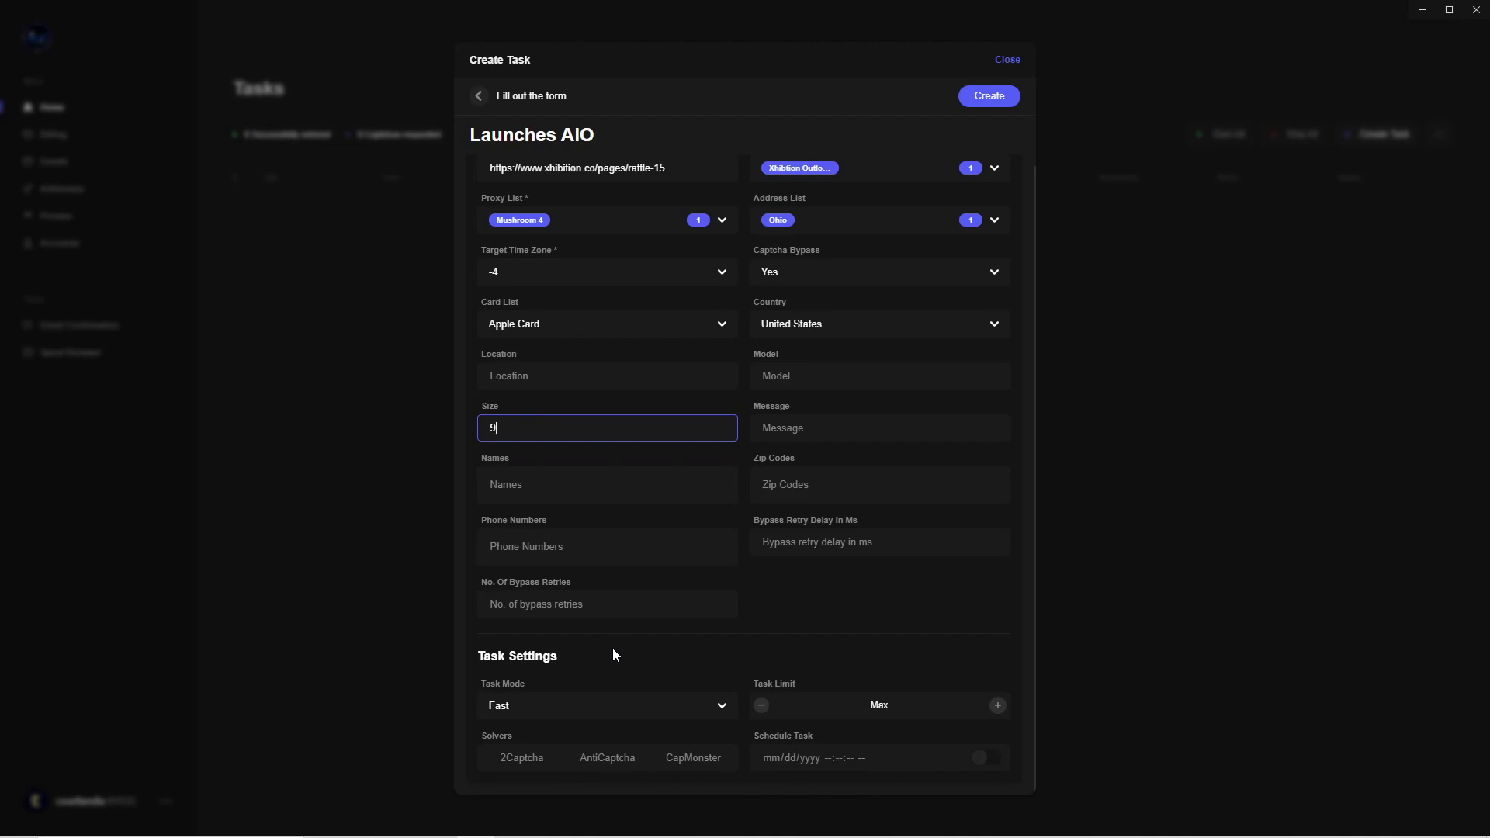
pyautogui.click(613, 702)
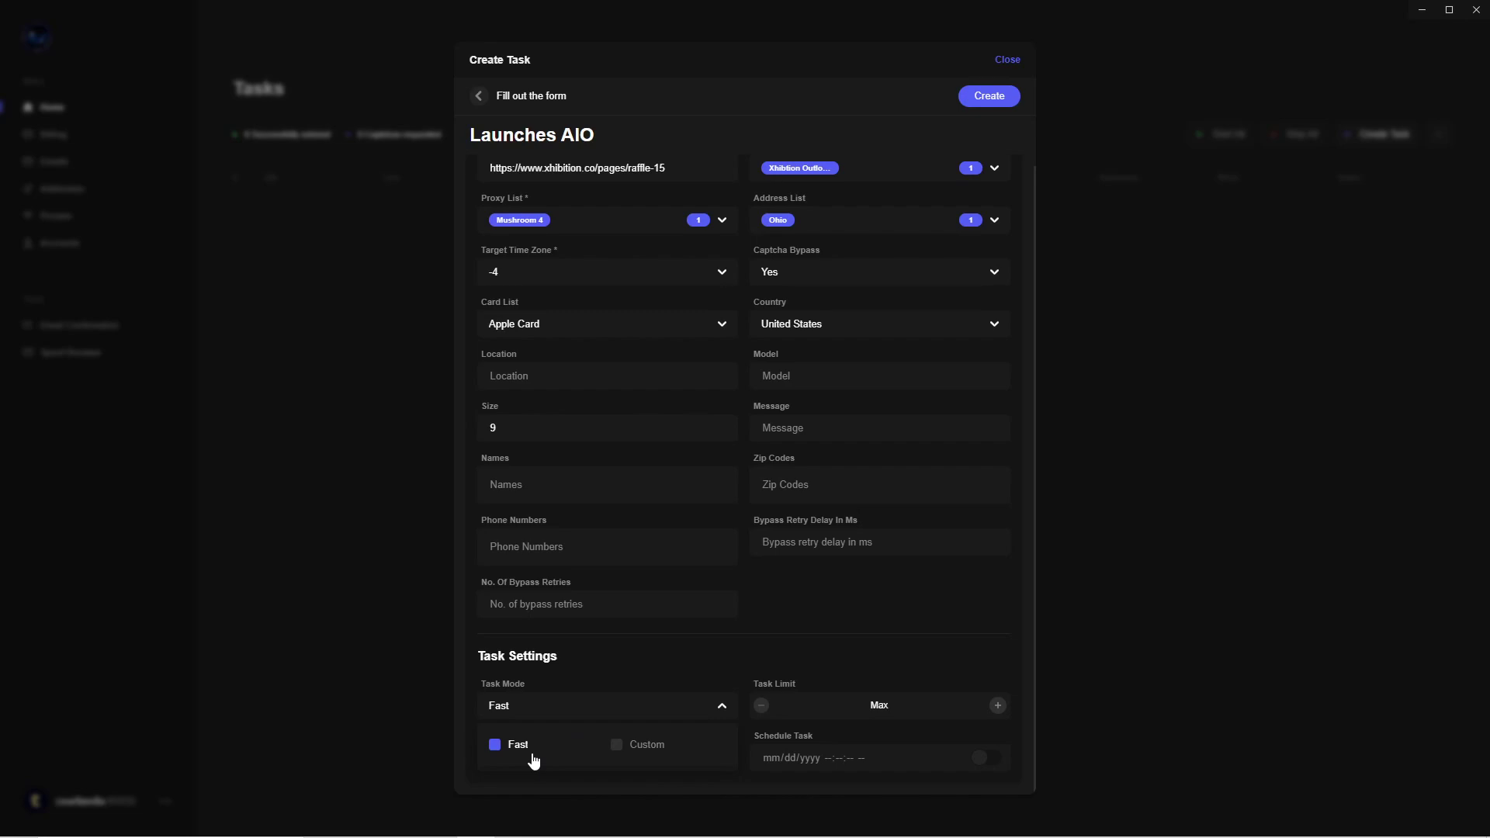
pyautogui.click(618, 746)
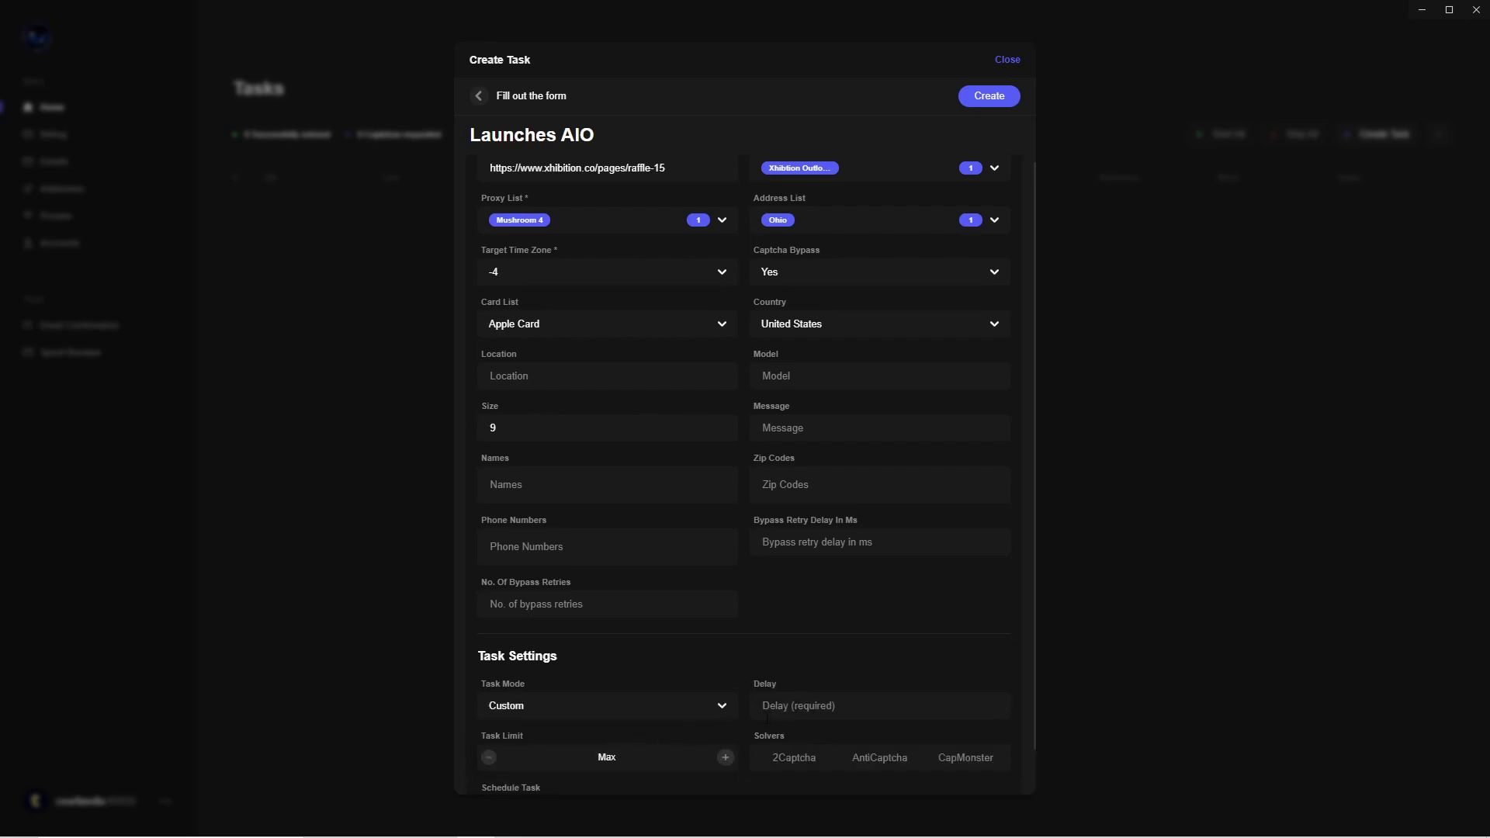
pyautogui.click(840, 705)
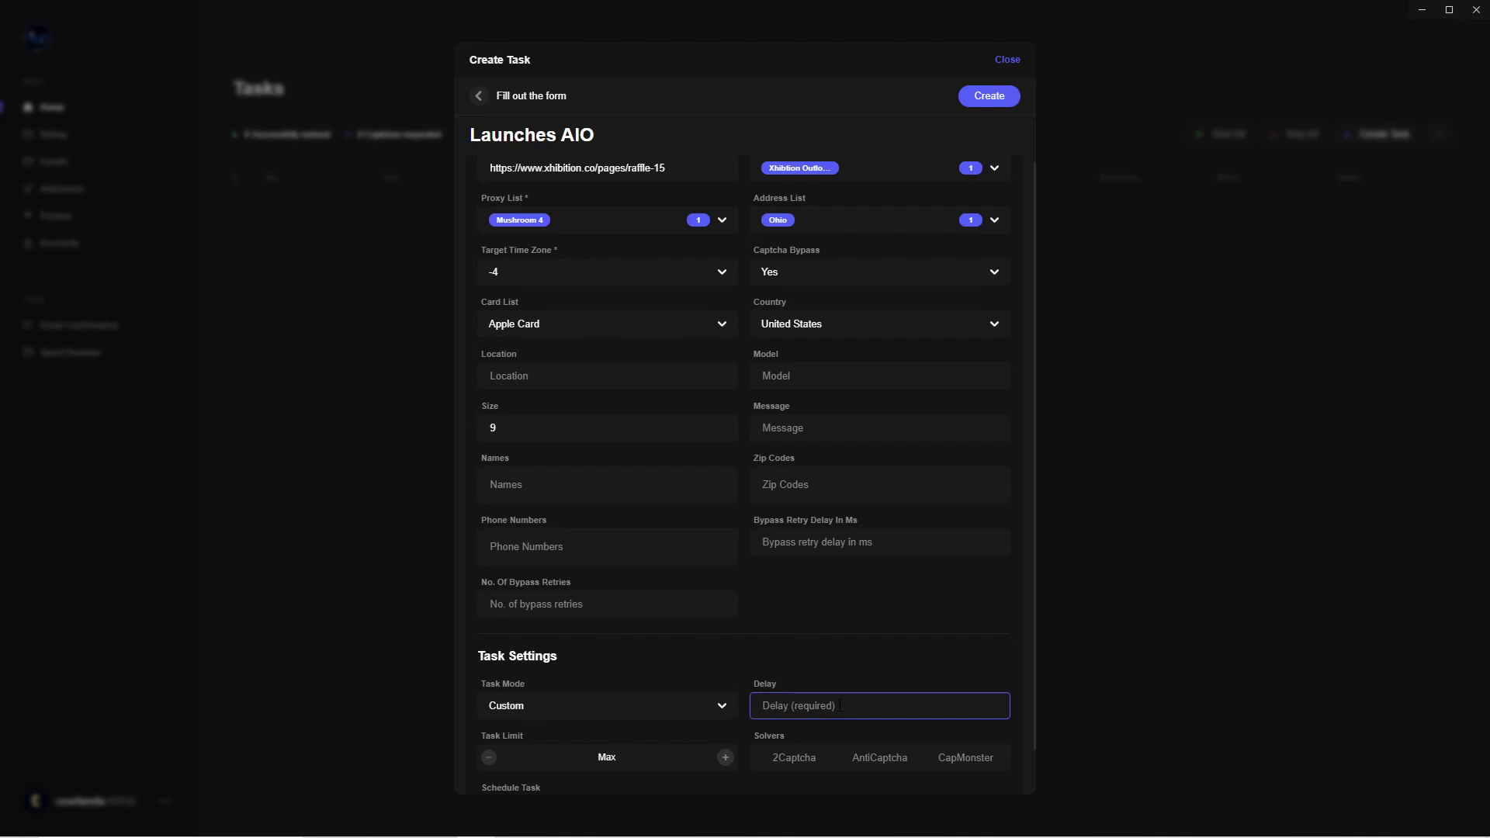
pyautogui.write('20000')
pyautogui.scroll(-1, 840, 705)
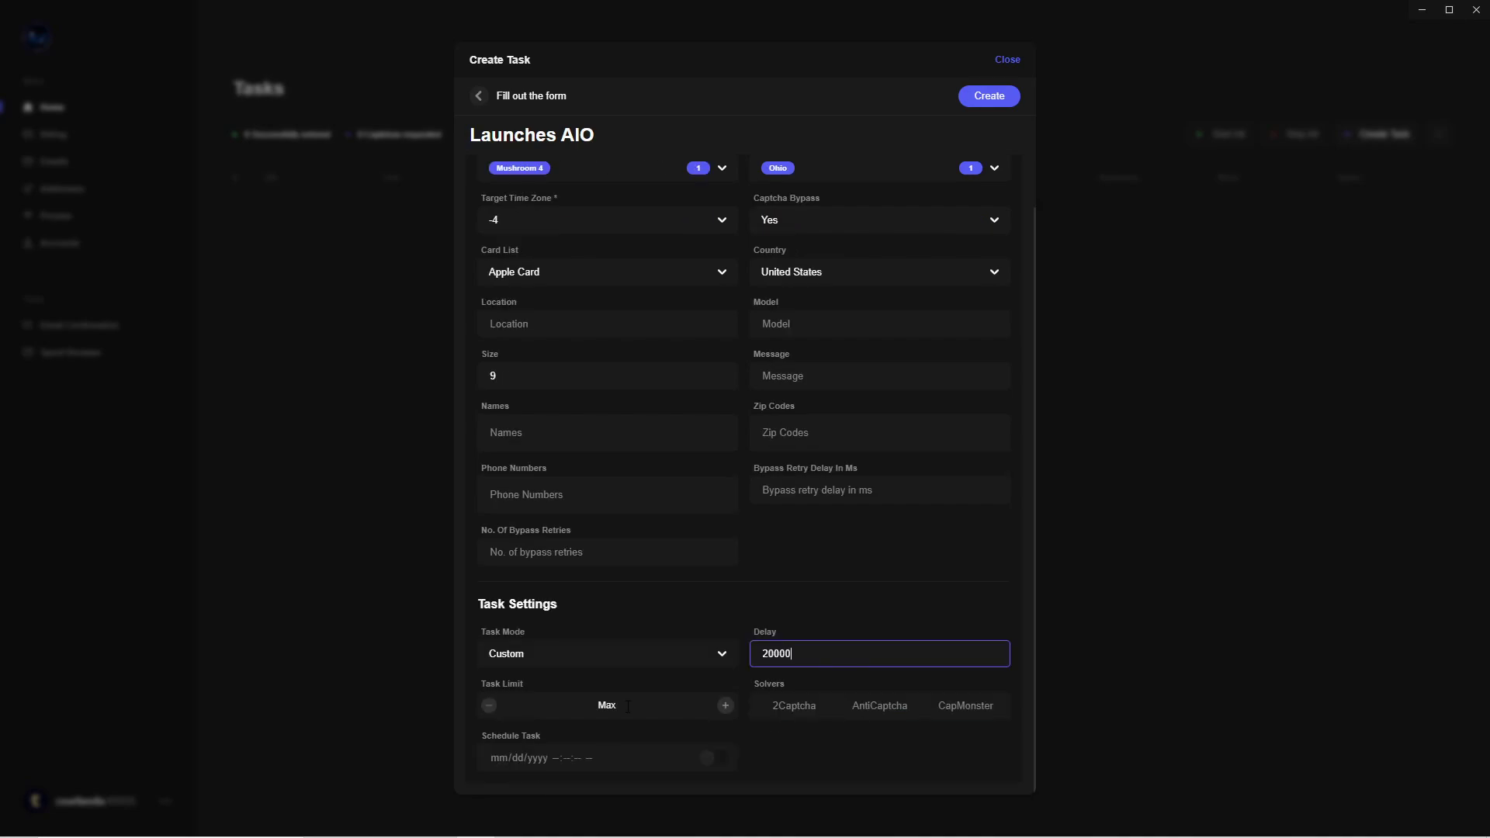
pyautogui.click(799, 709)
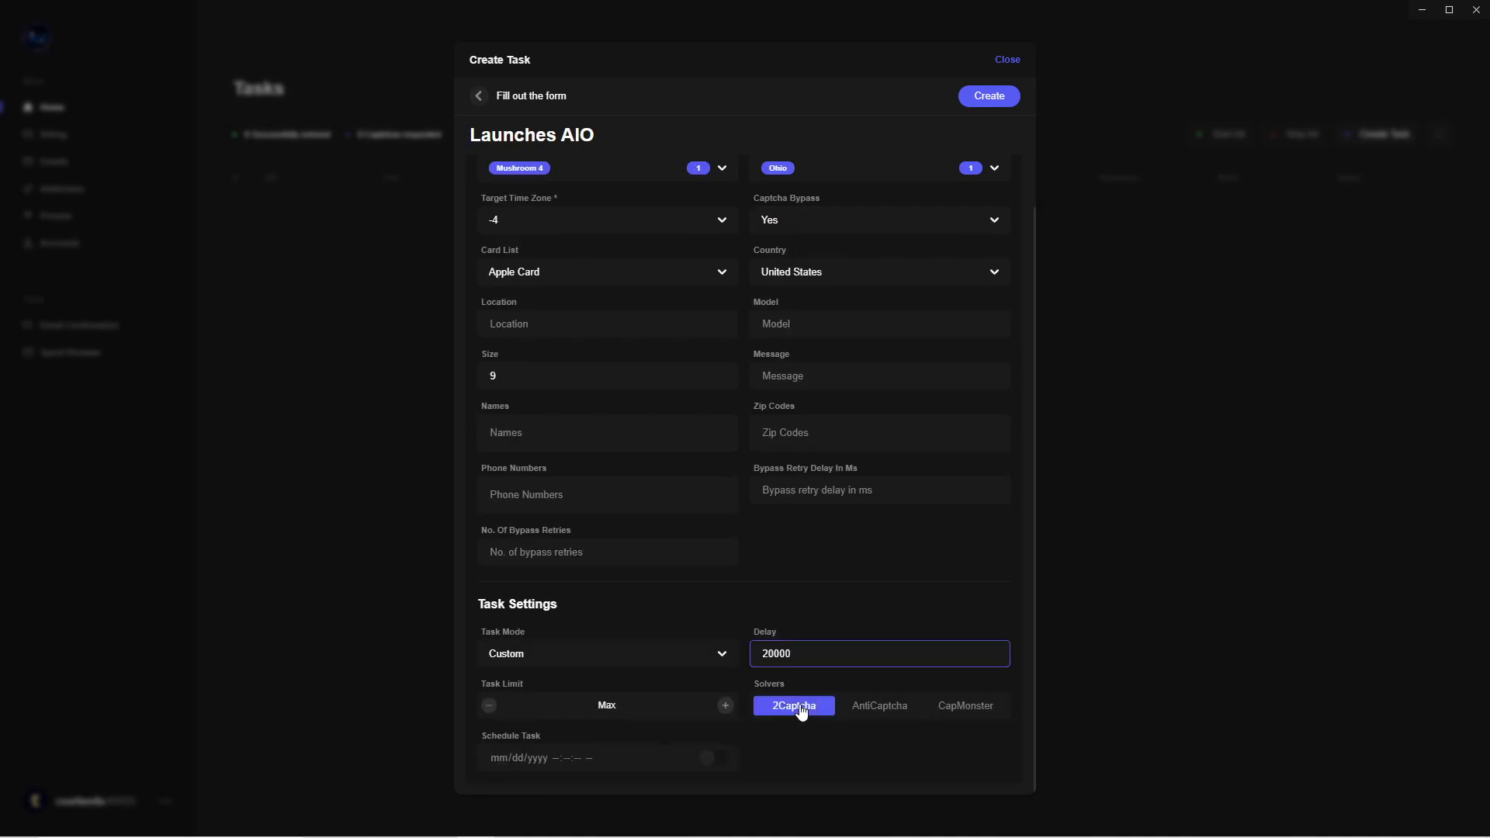
# - Create the Launches AIO task with 2Captcha as the solver and start it from the task list
pyautogui.click(988, 95)
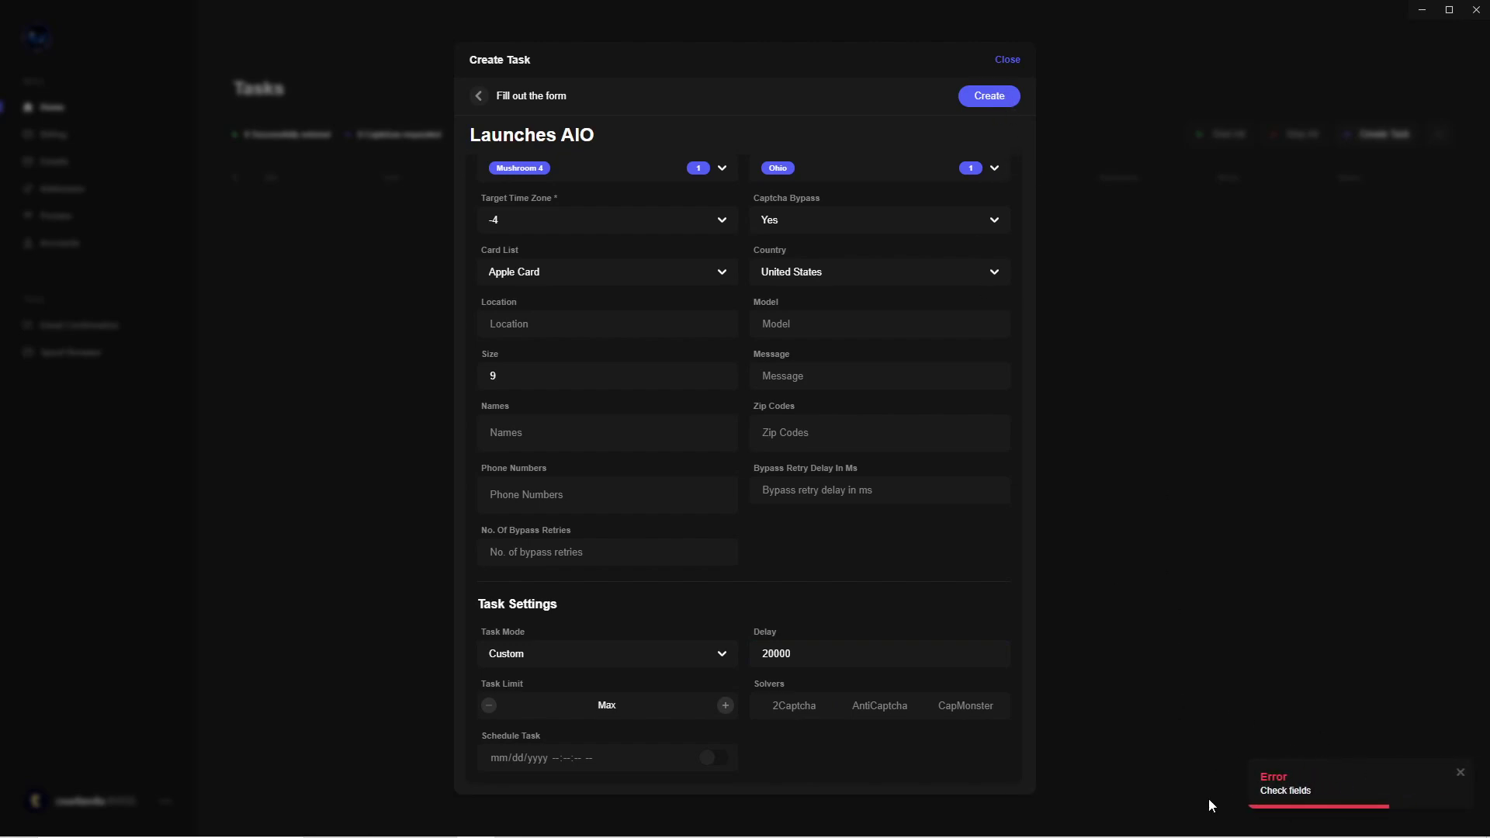
pyautogui.click(795, 708)
pyautogui.click(988, 94)
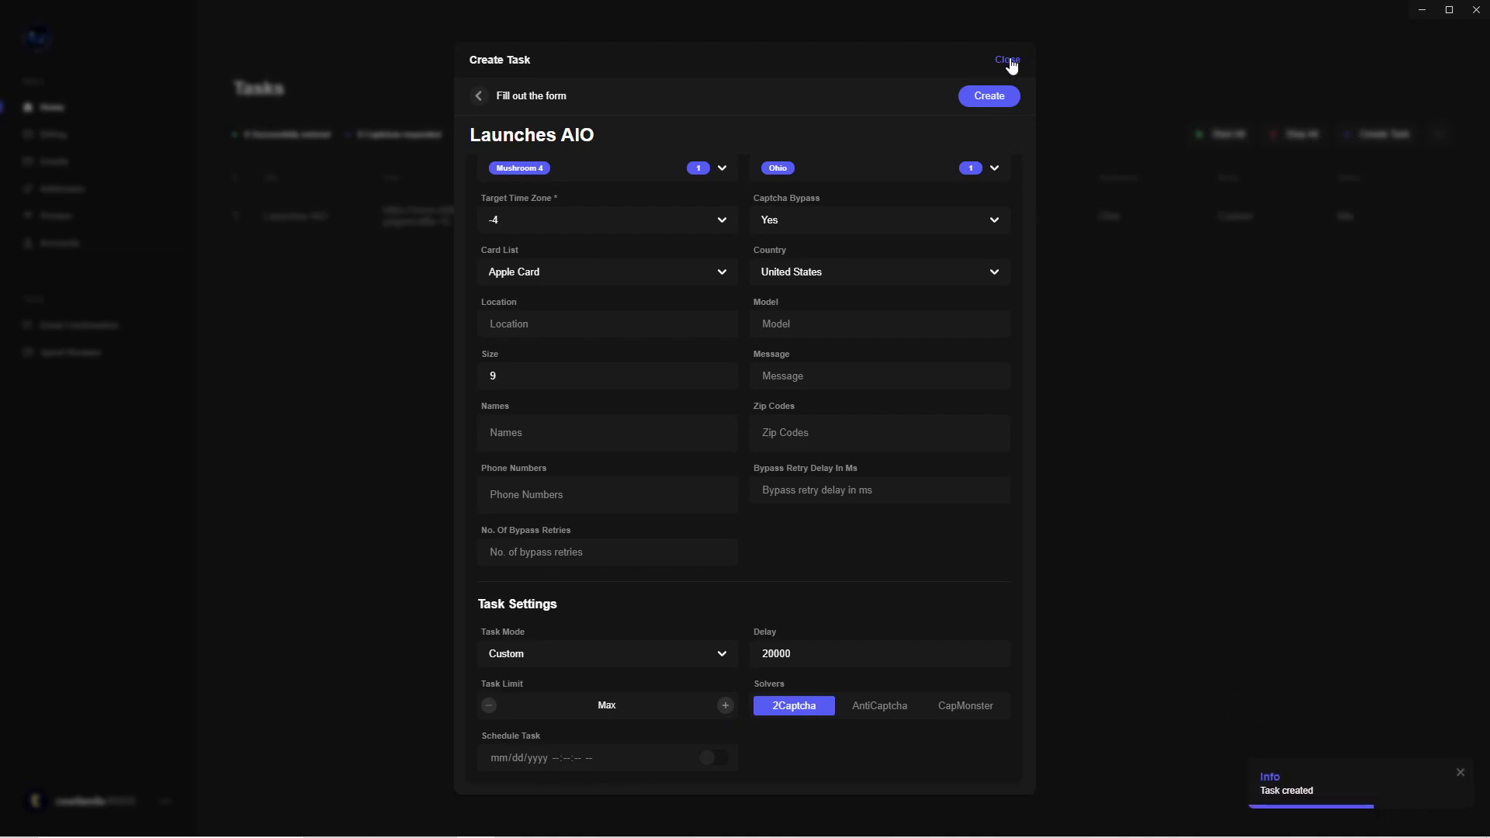
pyautogui.click(1008, 61)
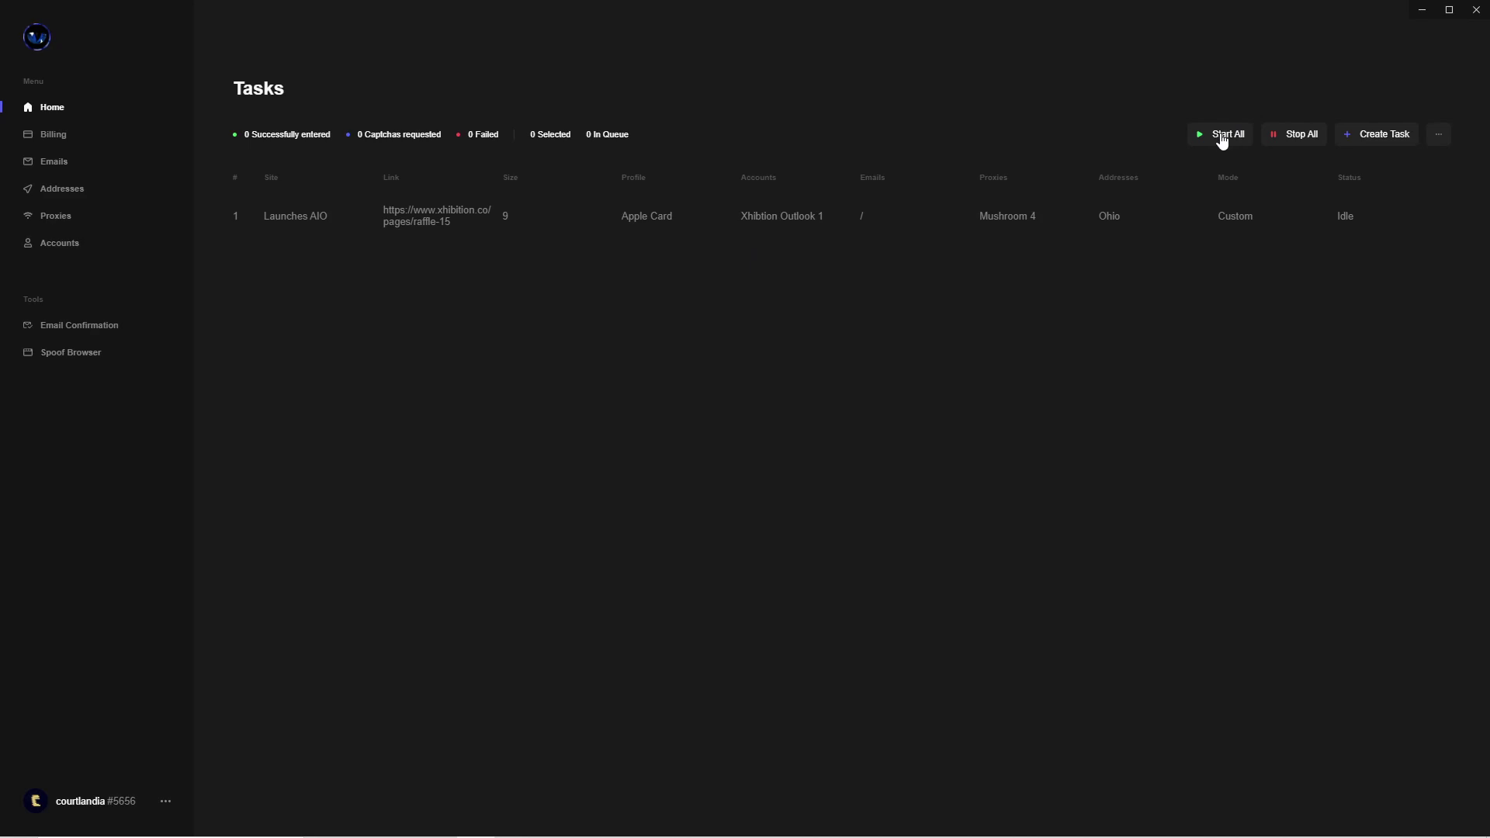
pyautogui.click(1400, 202)
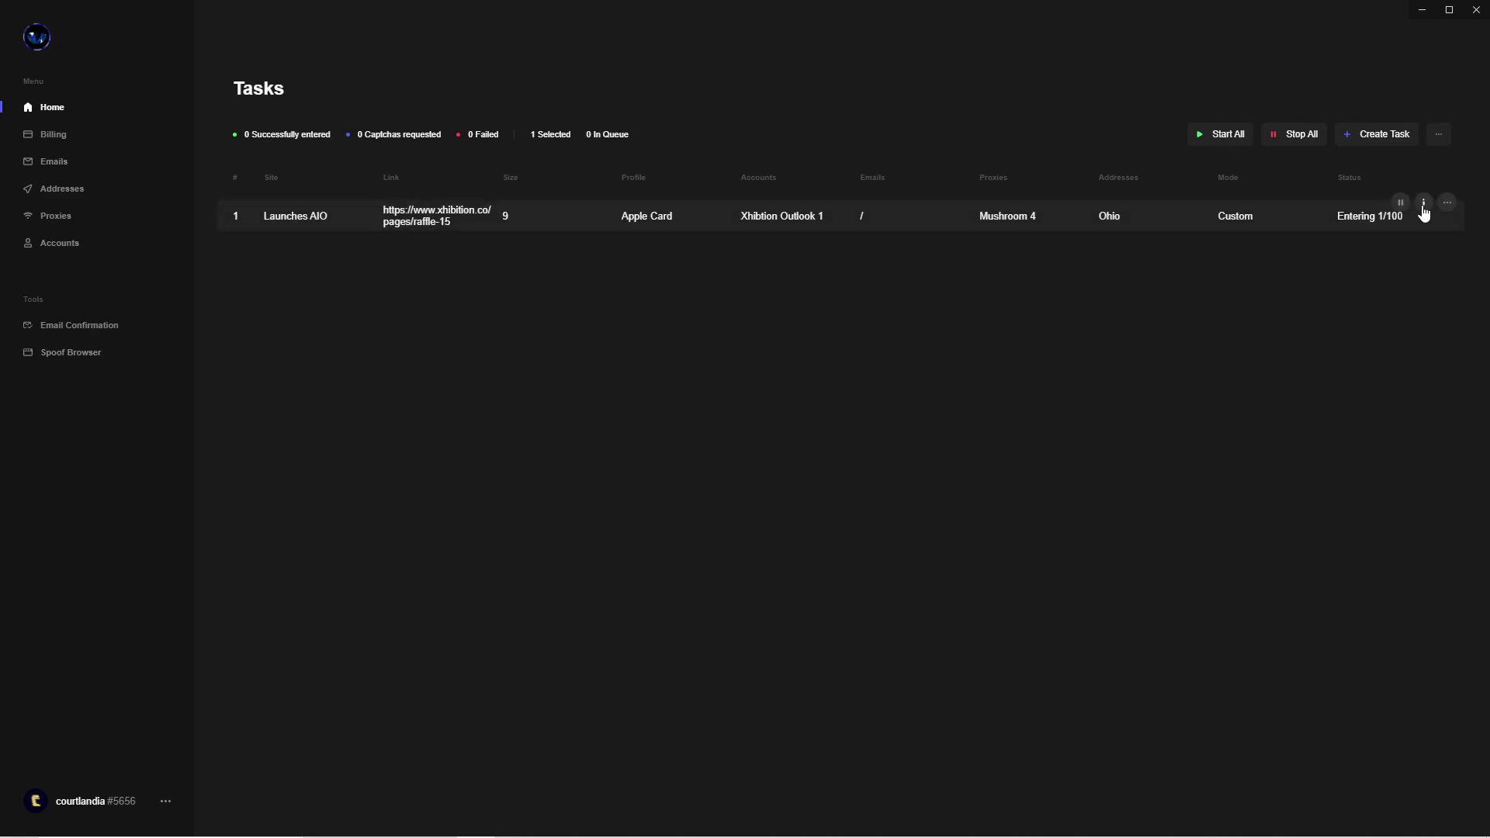
# - Review the running Launches AIO task's proxy and address lists in its edit form, and stop the task
pyautogui.click(1425, 205)
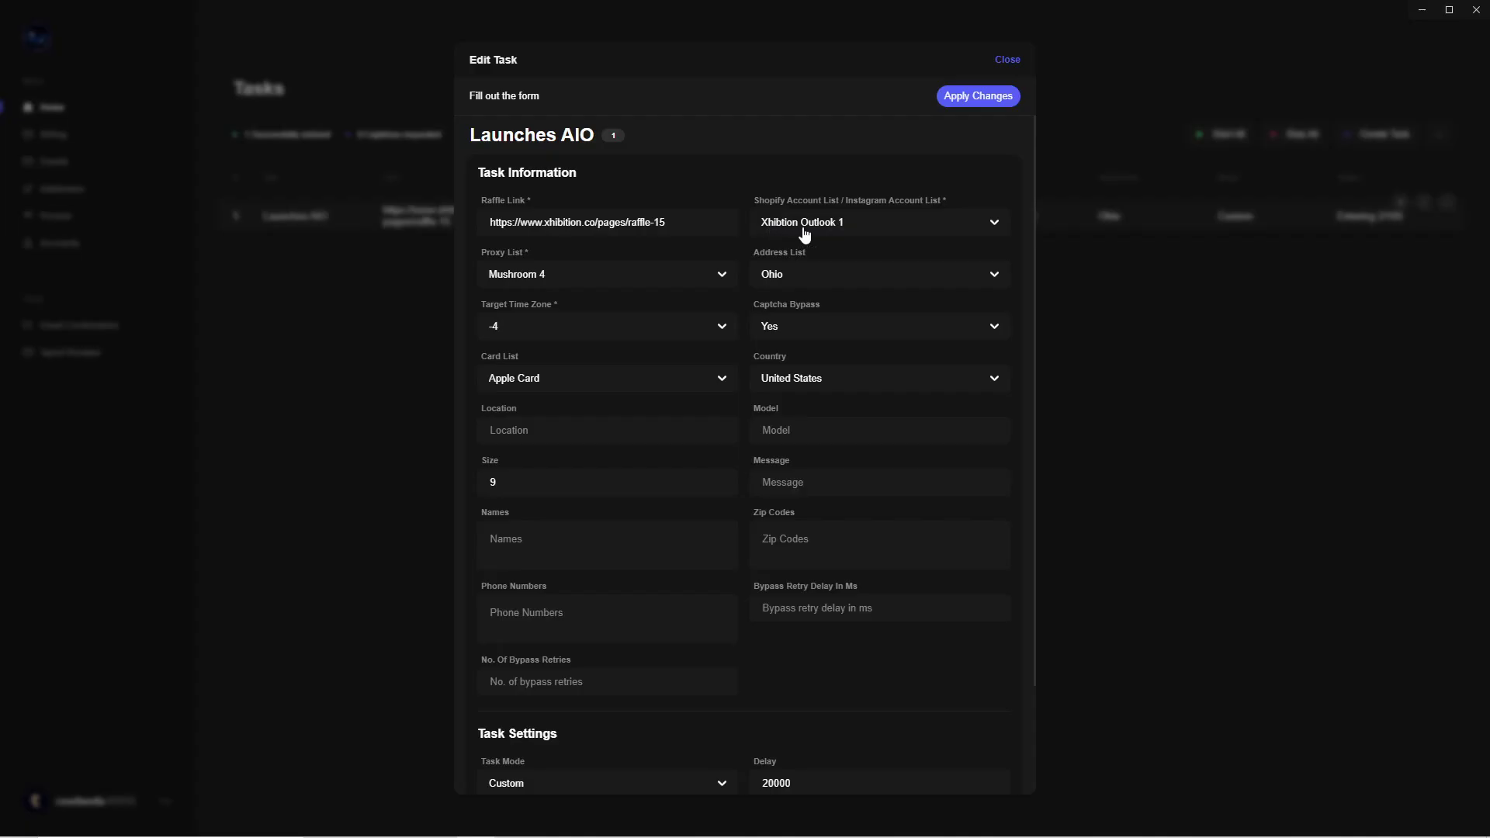
pyautogui.click(620, 279)
pyautogui.click(810, 281)
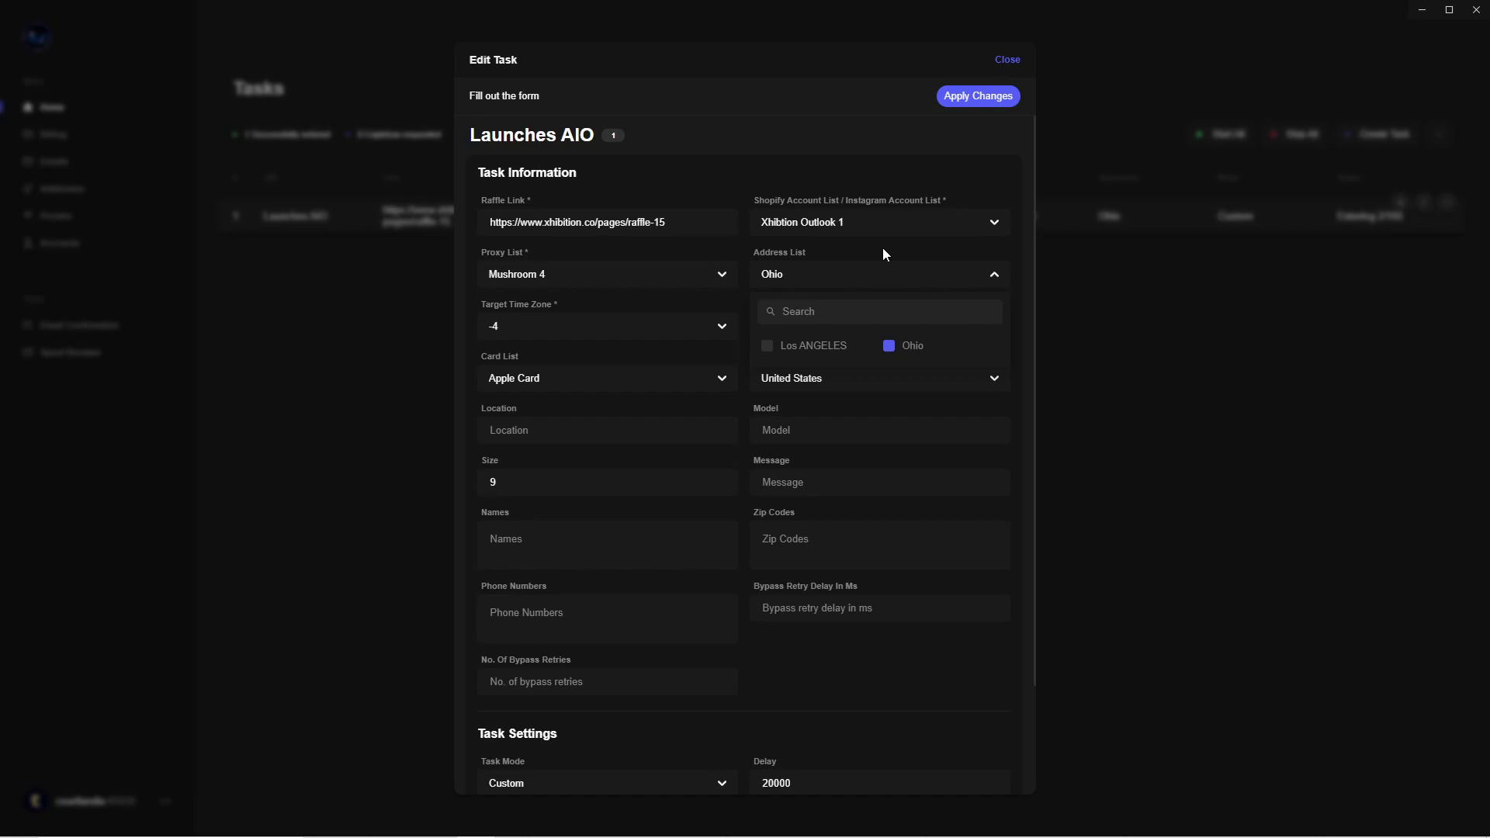
pyautogui.click(975, 101)
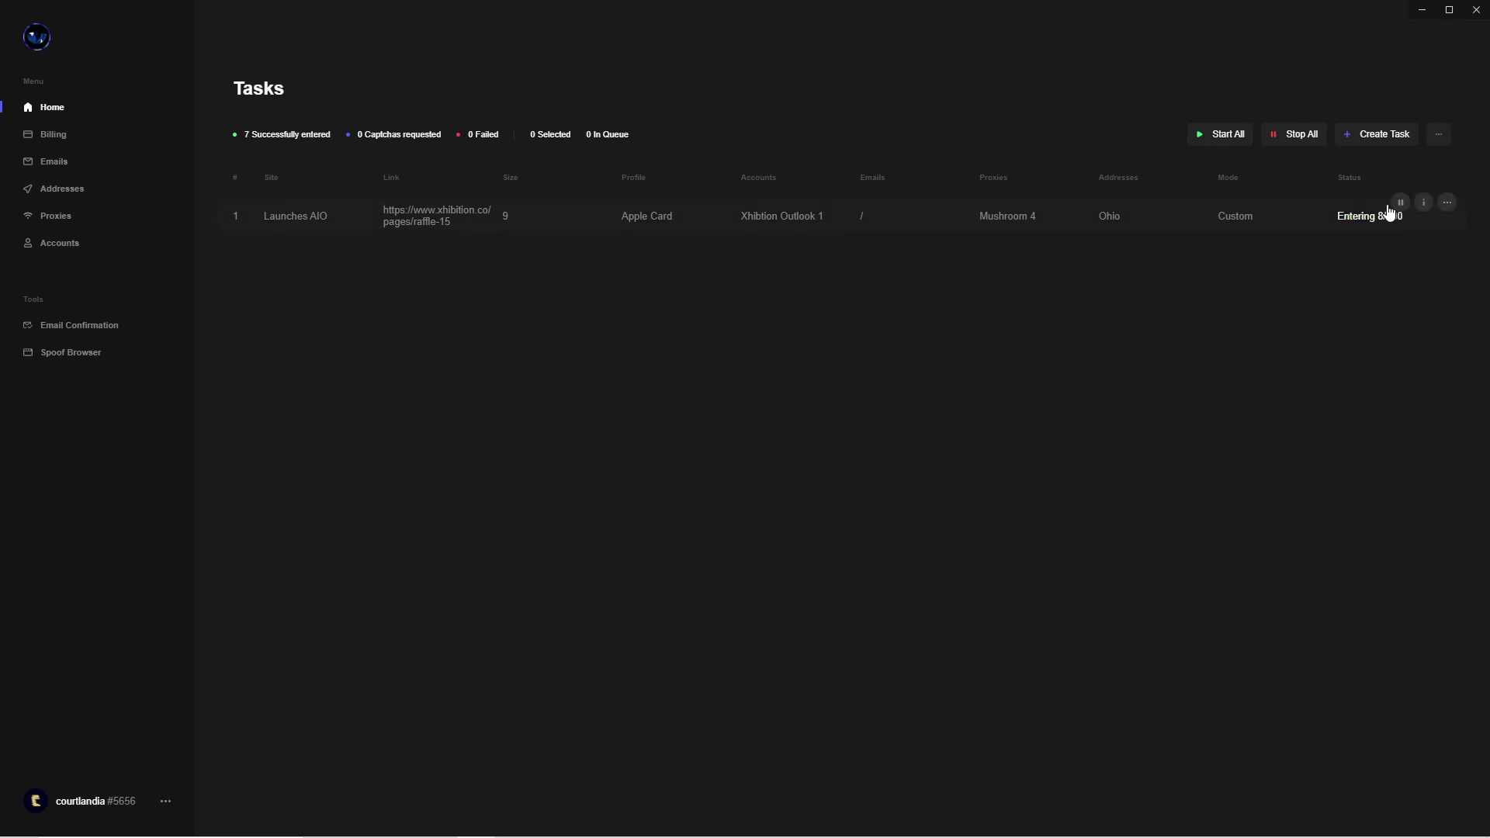
pyautogui.click(1397, 211)
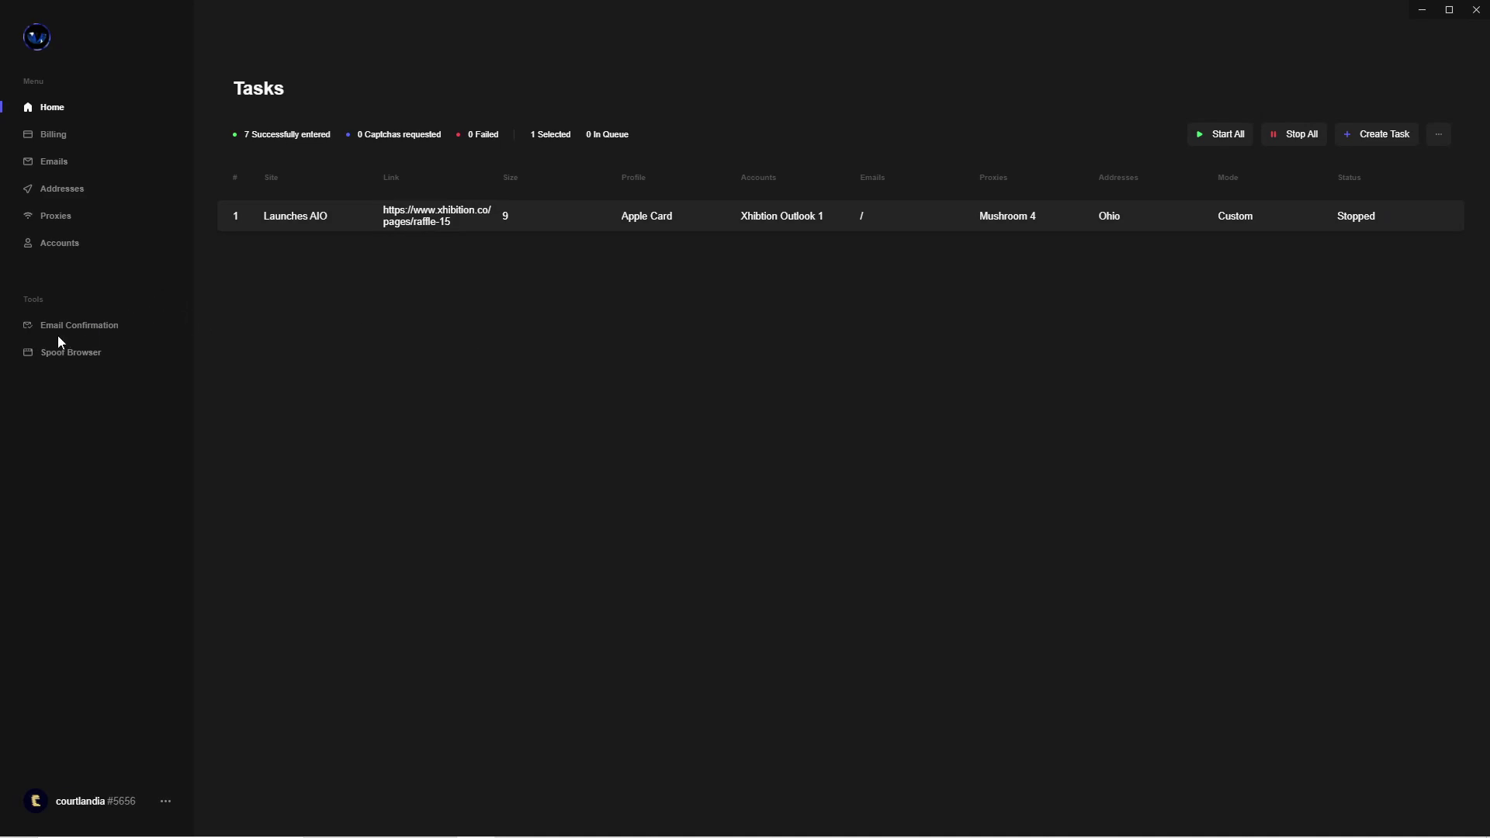
# - In the Spoof Browser tool, choose the Mushroom 5 proxy list and raise the amount of windows by two
pyautogui.click(79, 356)
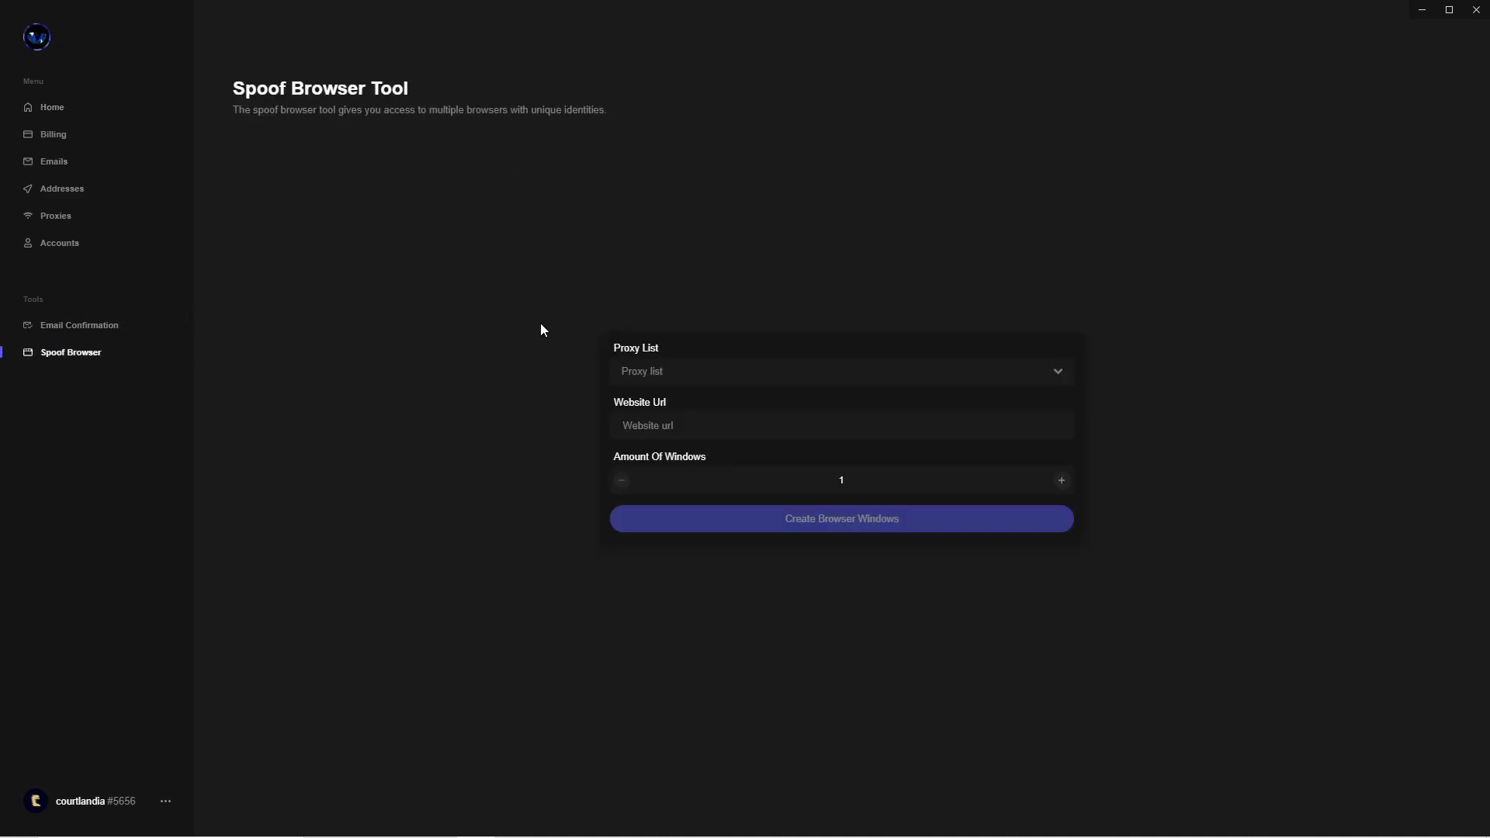
pyautogui.click(739, 373)
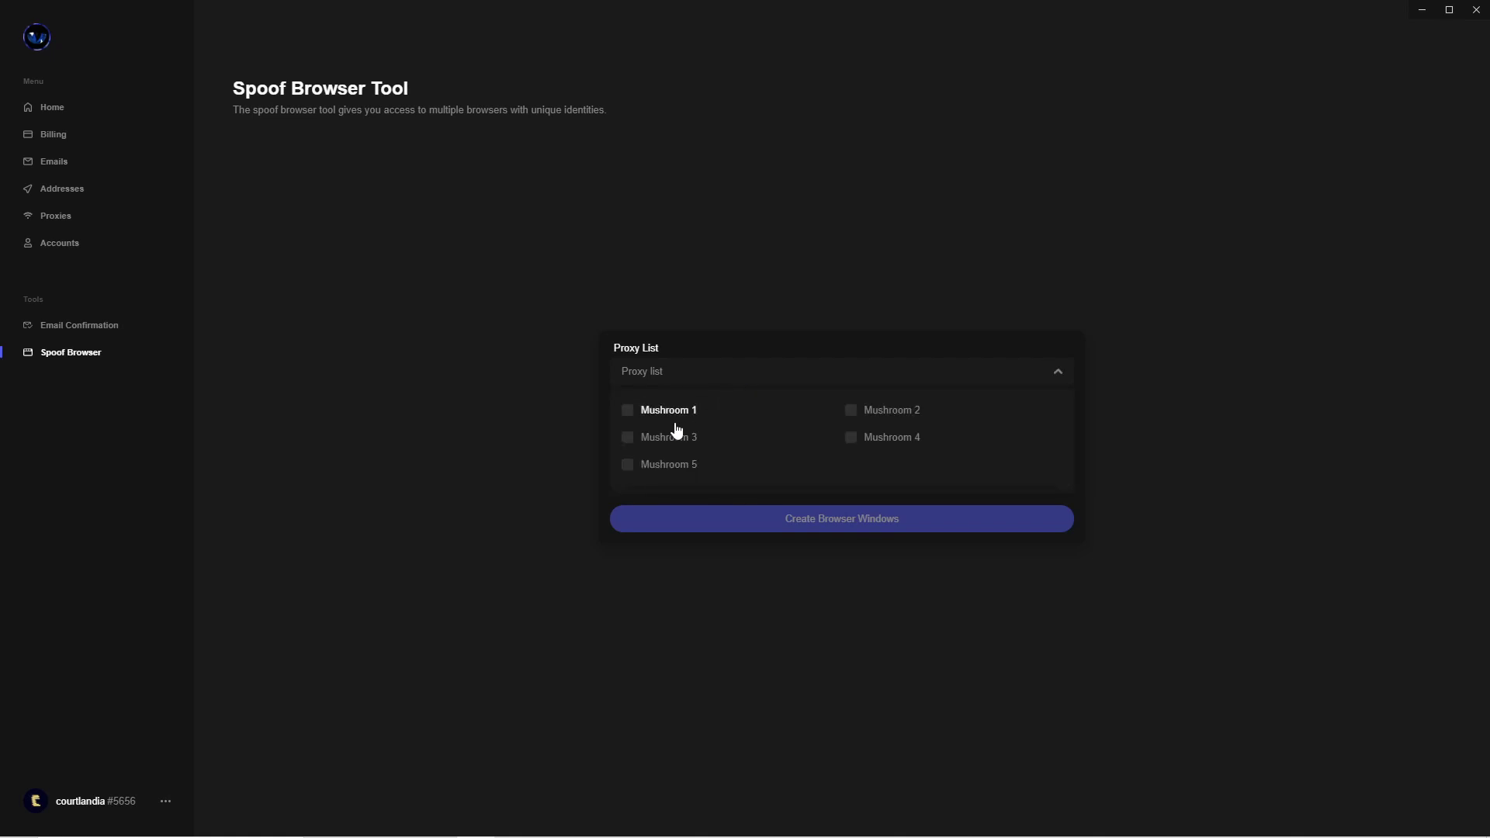
pyautogui.click(682, 464)
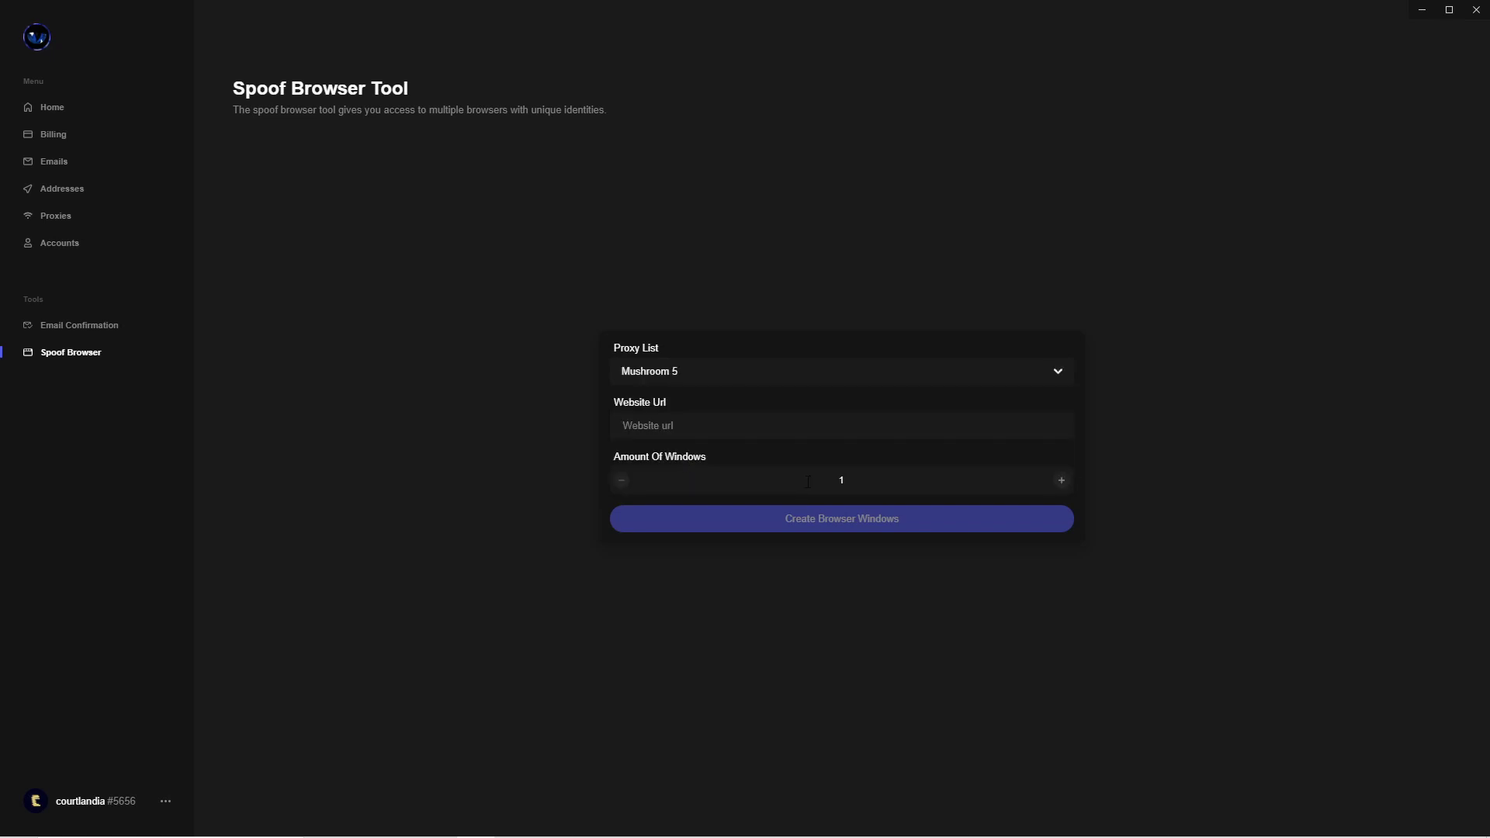
pyautogui.click(748, 429)
pyautogui.click(1061, 480)
pyautogui.click(1062, 480)
# - In the Email Confirmation tool, set the site to Link Opener and the proxy list to Mushroom 3
pyautogui.click(76, 334)
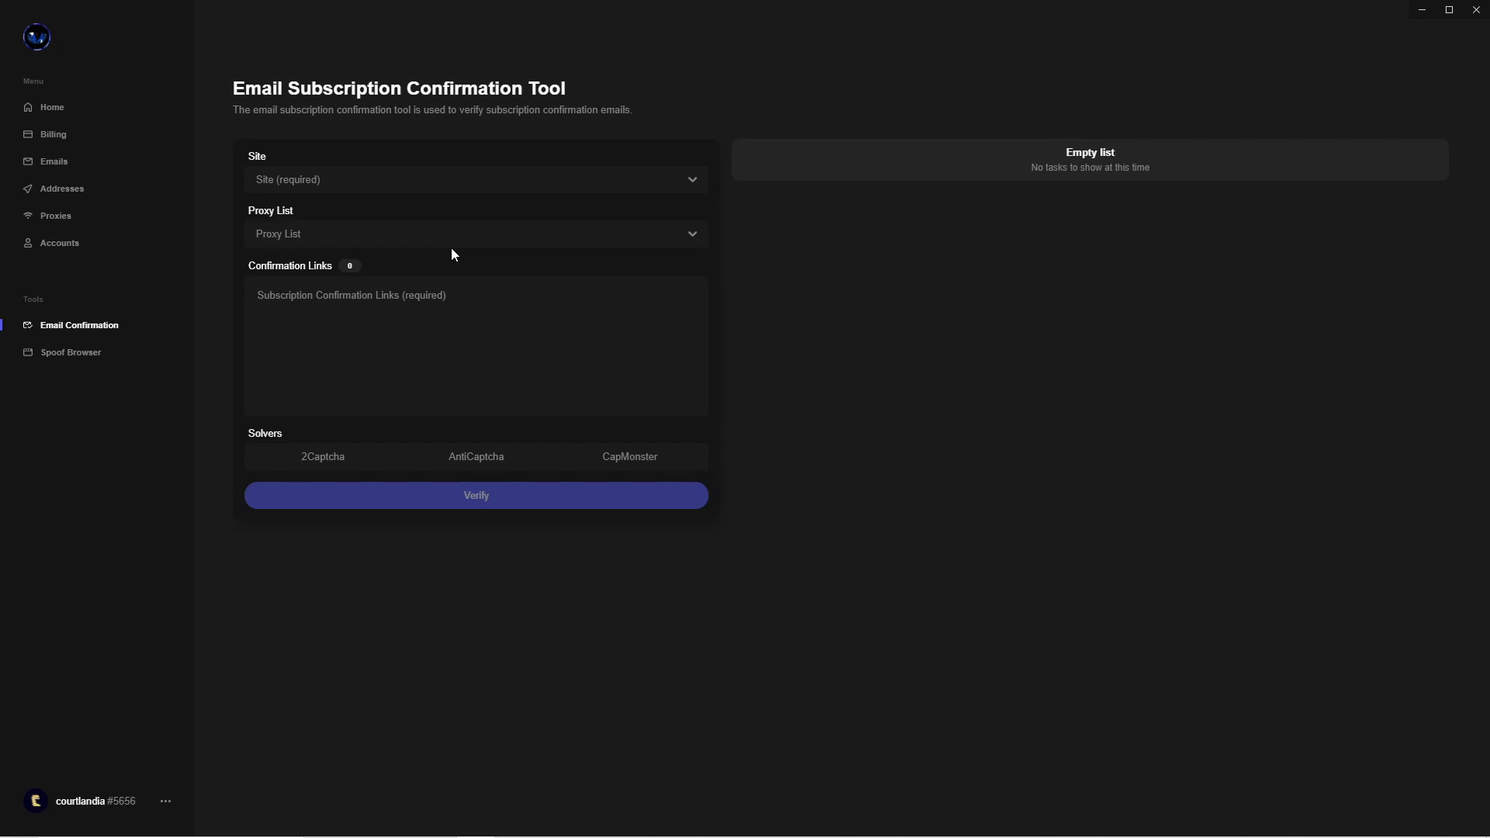
pyautogui.click(407, 186)
pyautogui.scroll(-1, 422, 328)
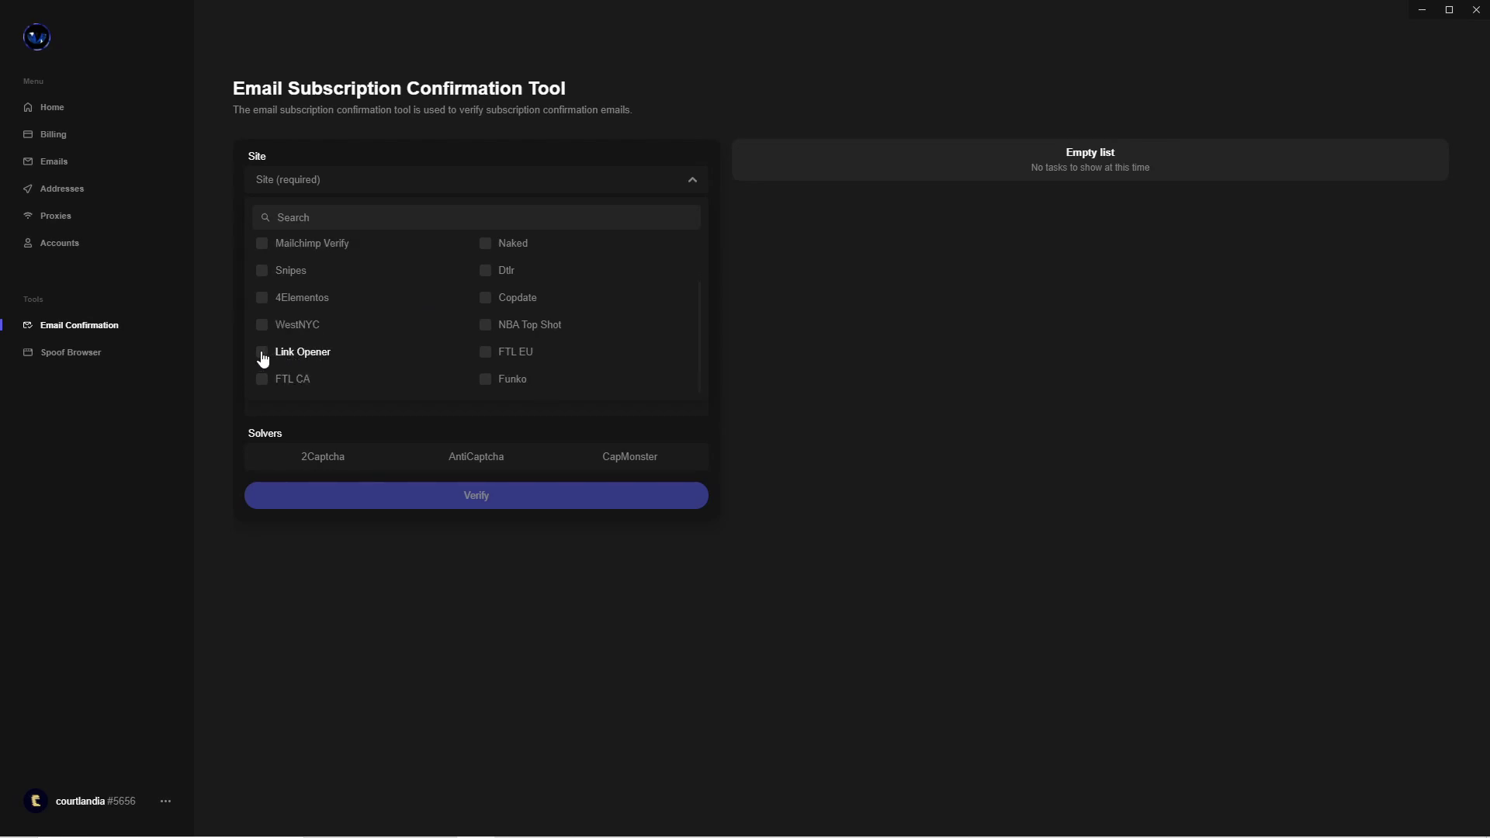
pyautogui.scroll(1, 419, 366)
pyautogui.scroll(-1, 373, 337)
pyautogui.click(301, 354)
pyautogui.click(416, 236)
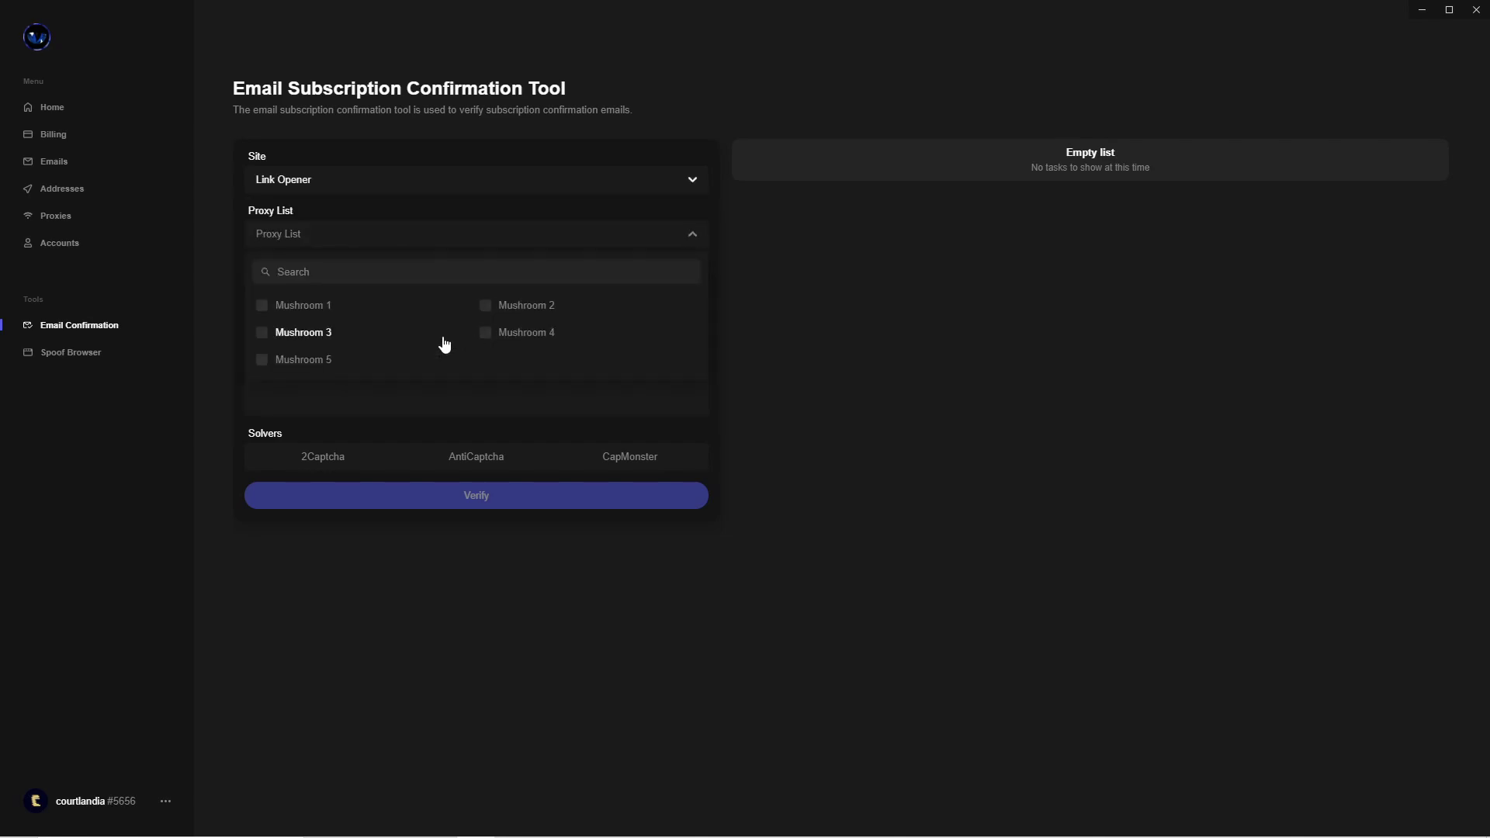
pyautogui.click(321, 336)
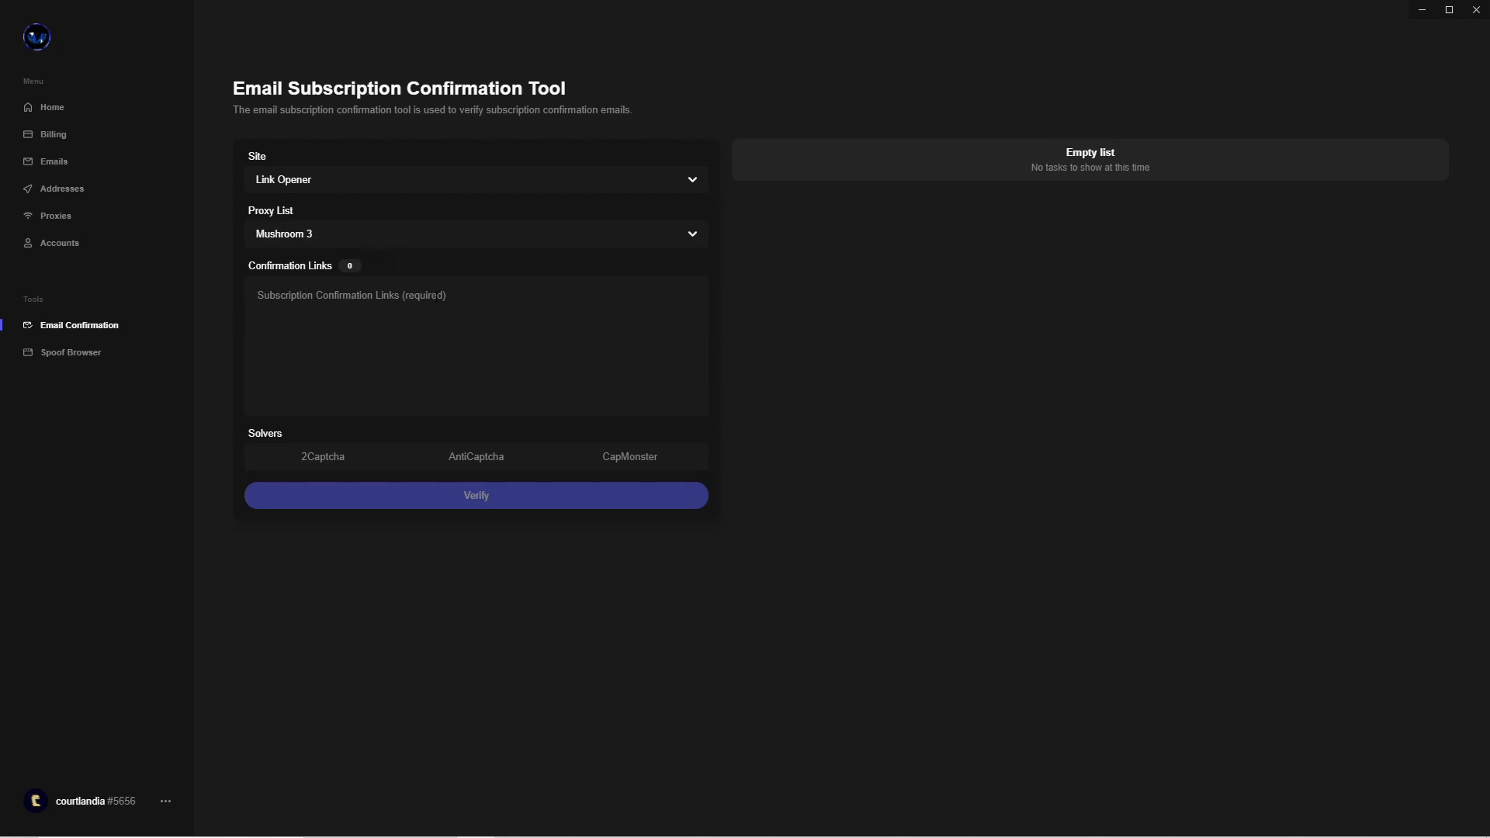
pyautogui.click(270, 295)
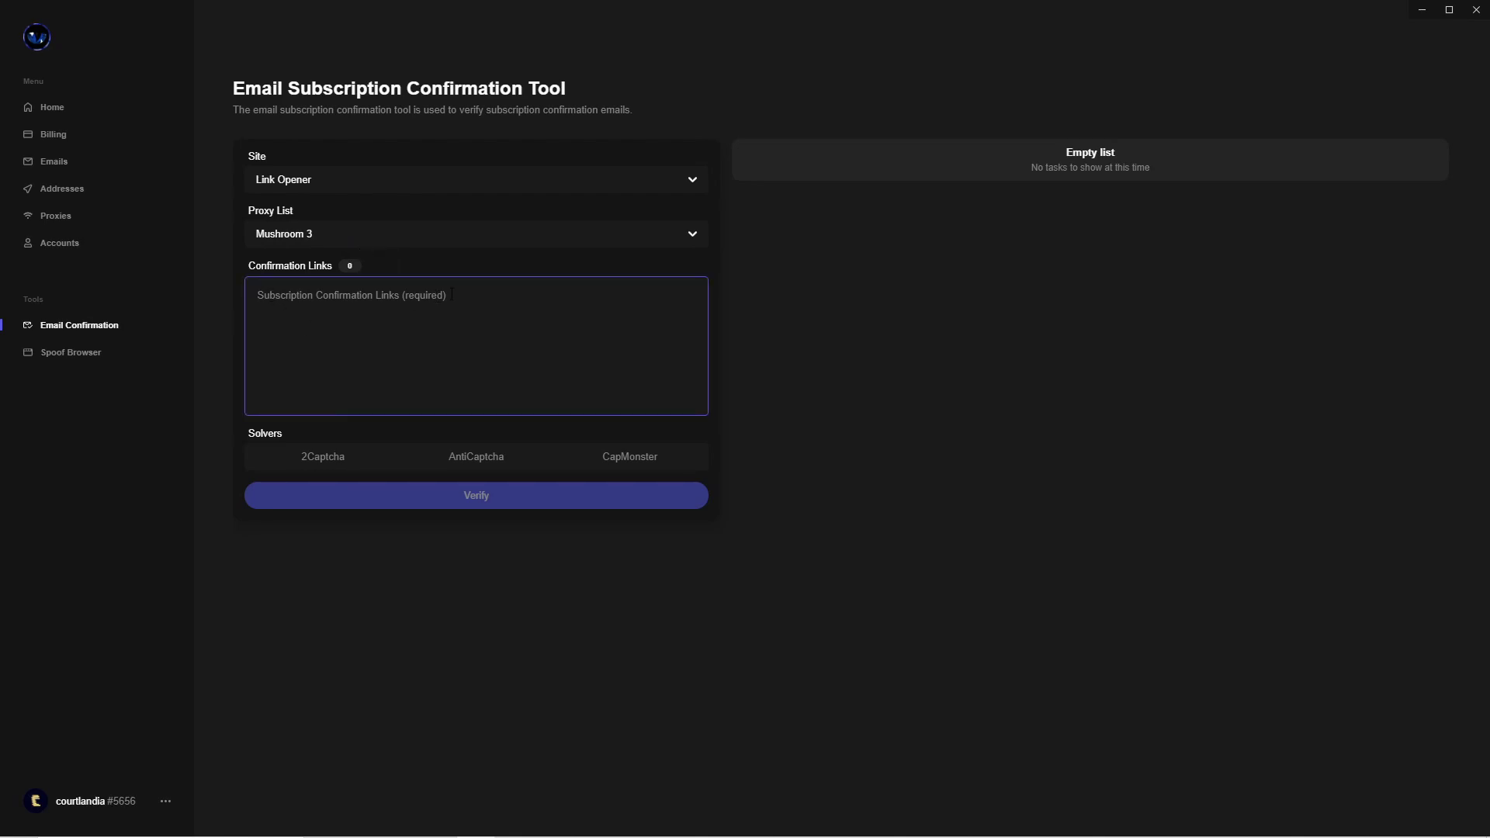
pyautogui.click(364, 322)
# - Switch to Chrome, view the Link Grabber extension's page in the Chrome Web Store, and close that page
pyautogui.moveTo(858, 831)
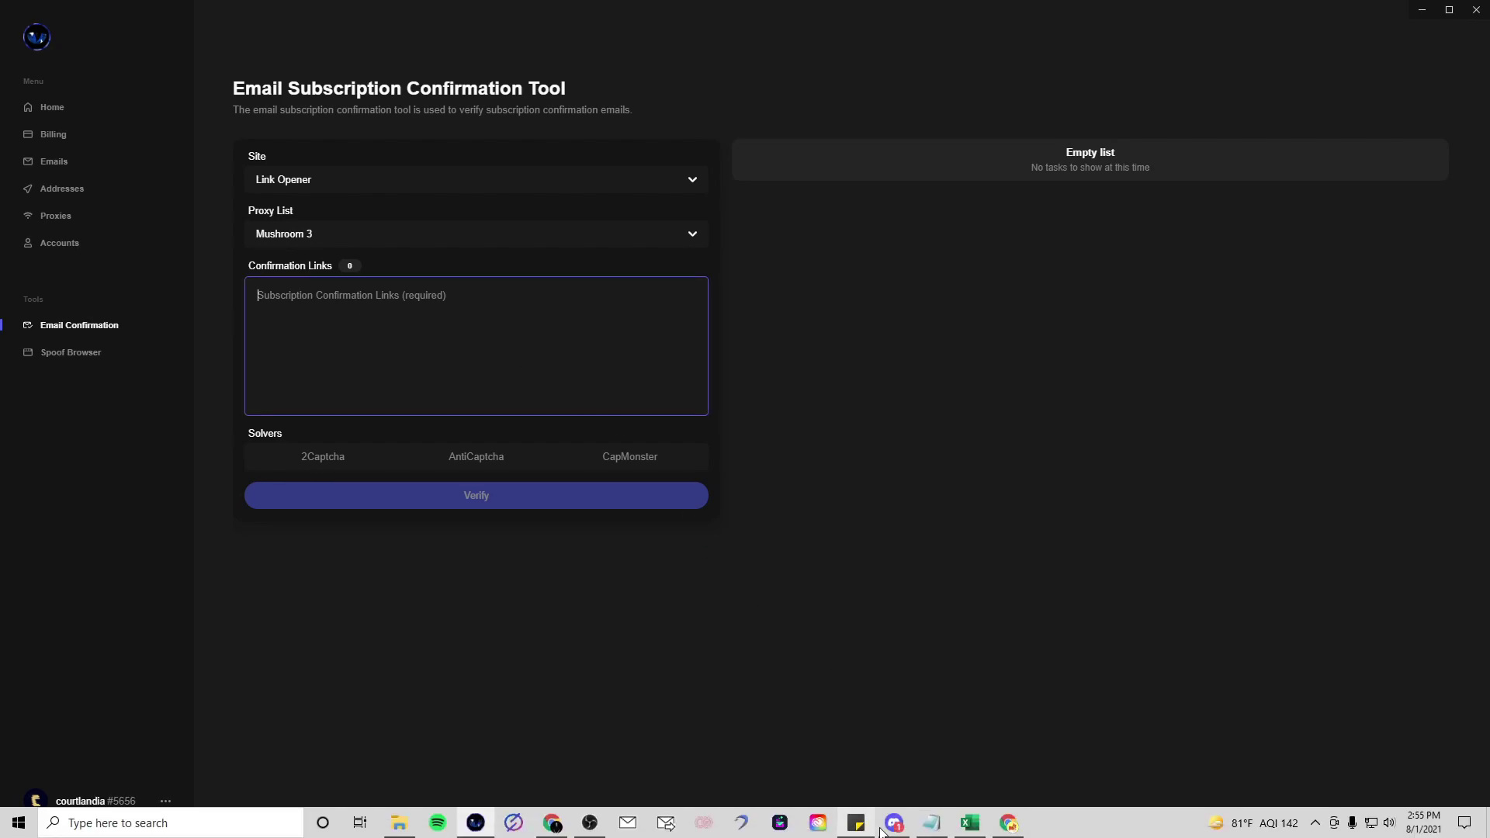
pyautogui.click(1008, 823)
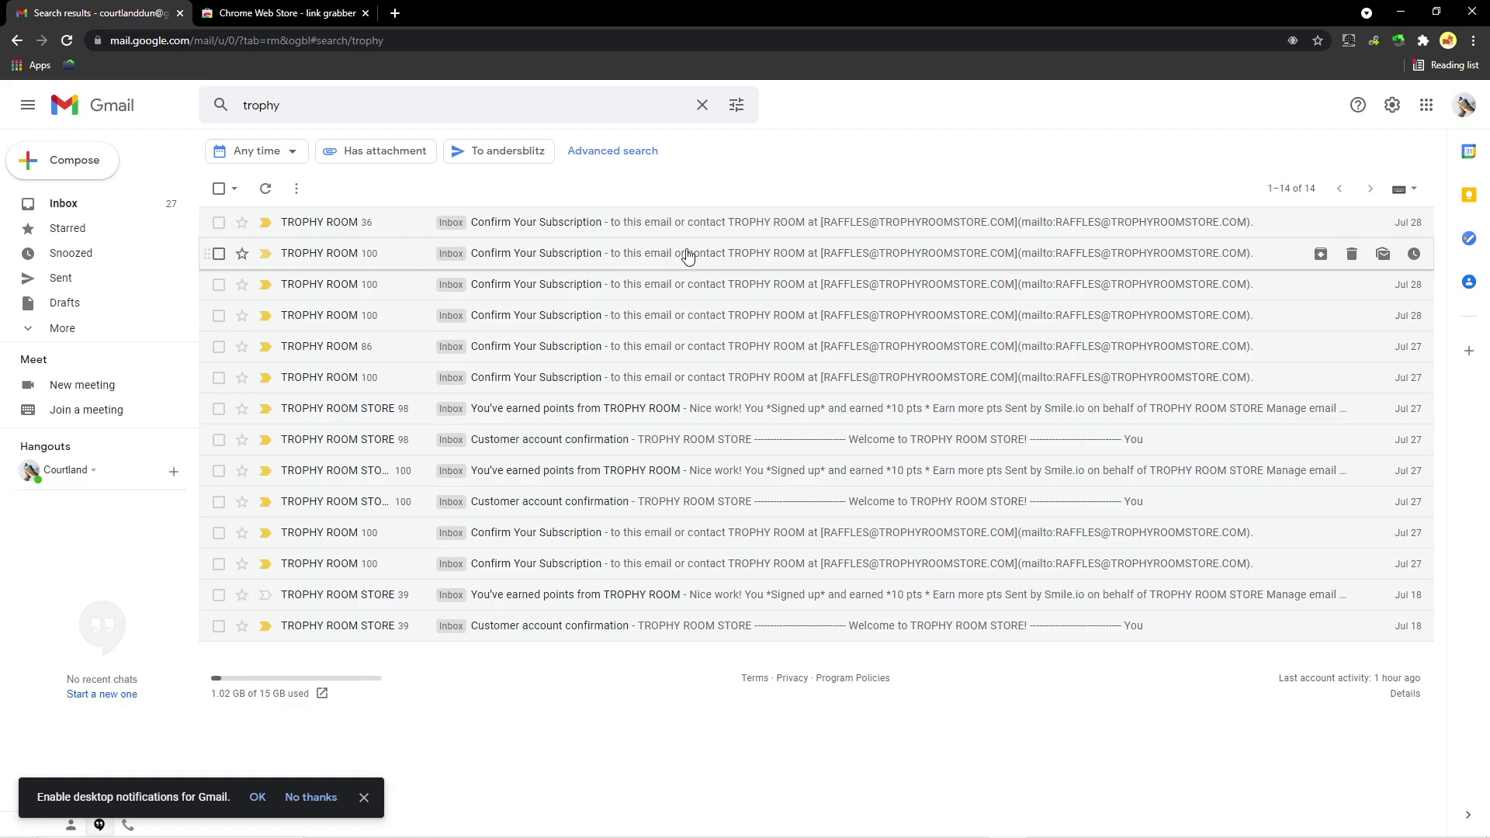
pyautogui.click(283, 17)
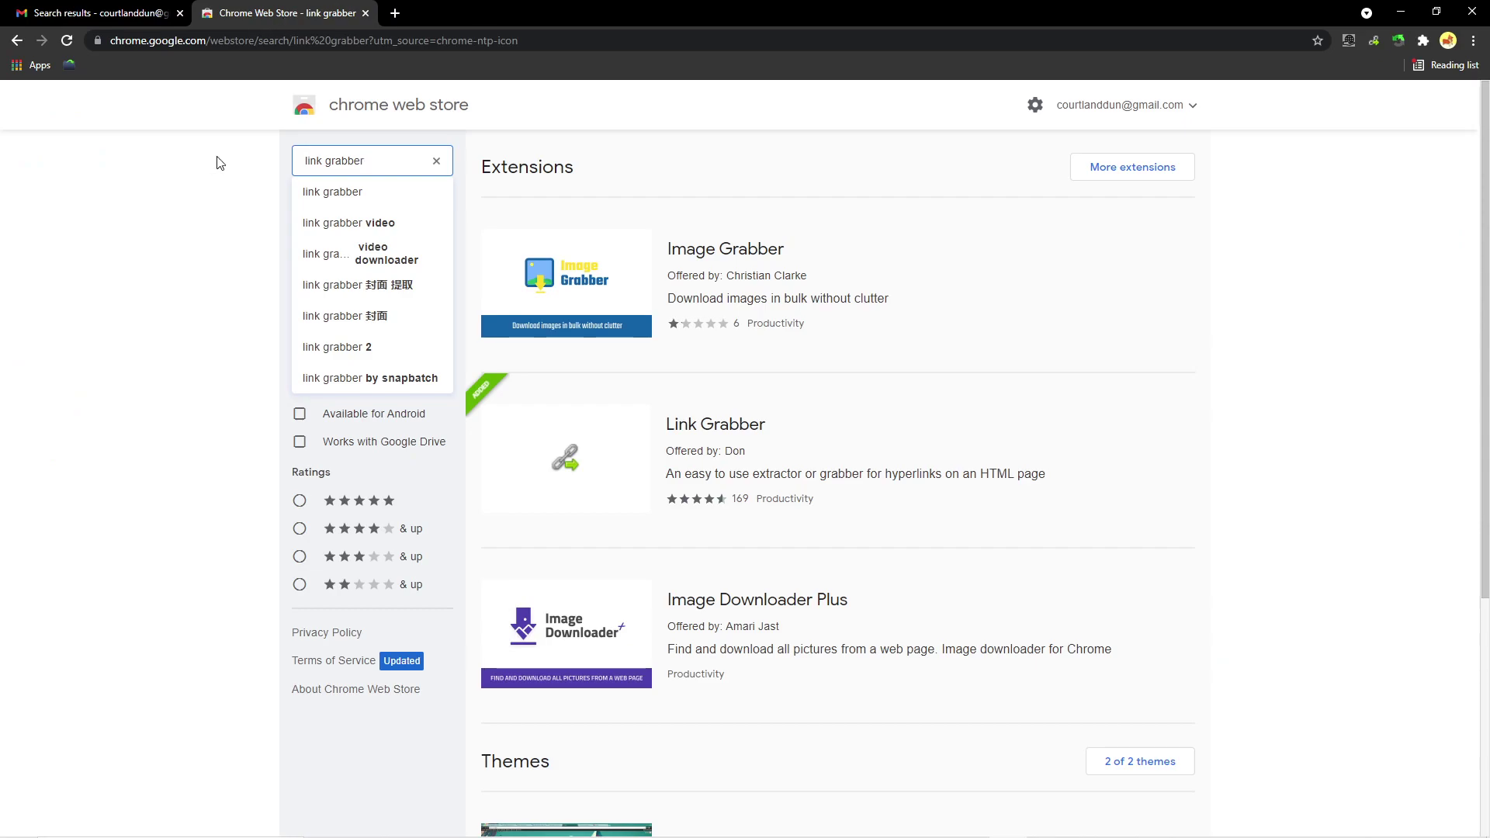
pyautogui.click(609, 457)
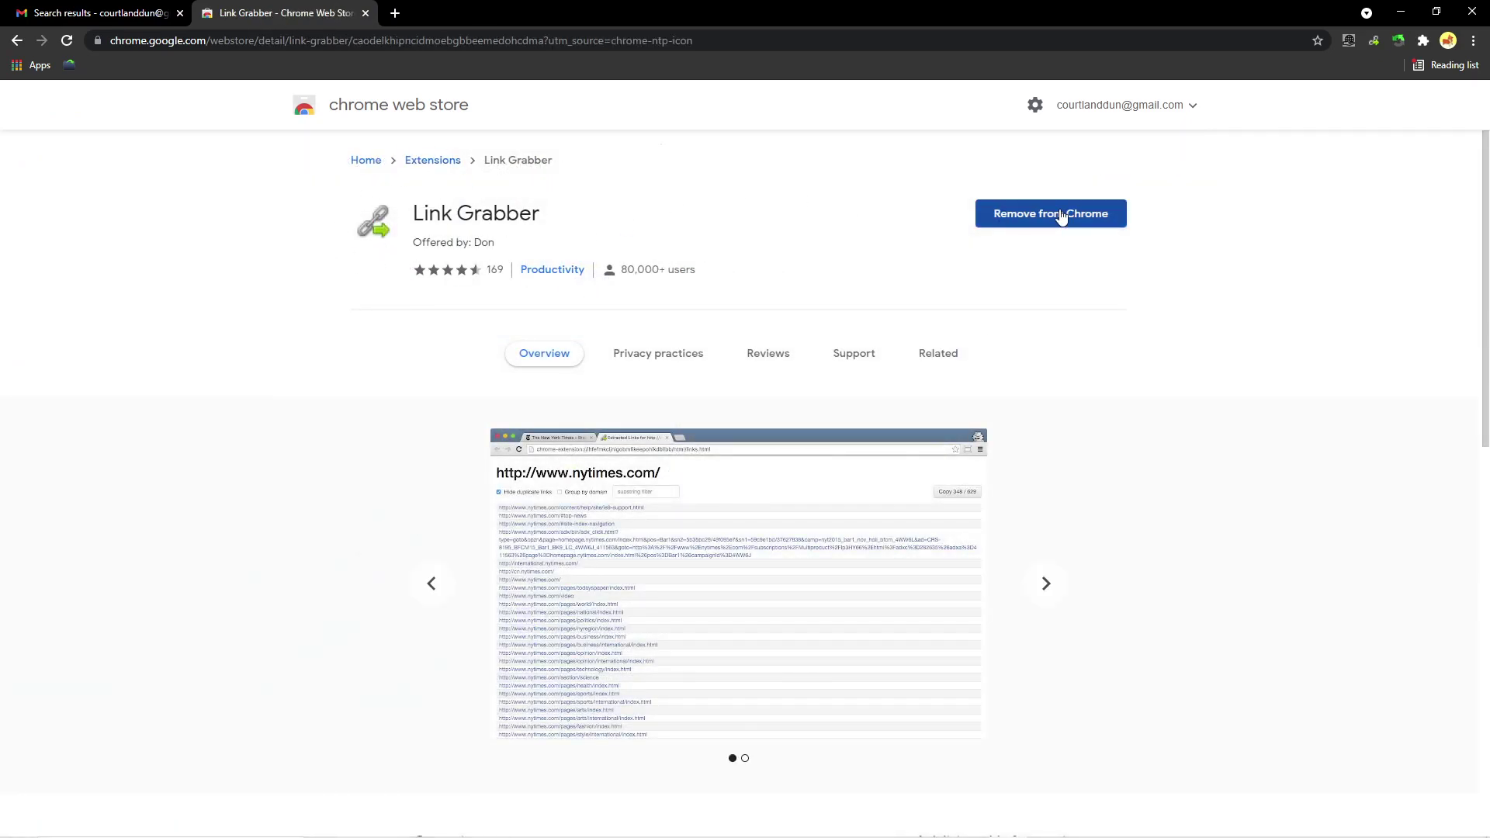
pyautogui.click(365, 14)
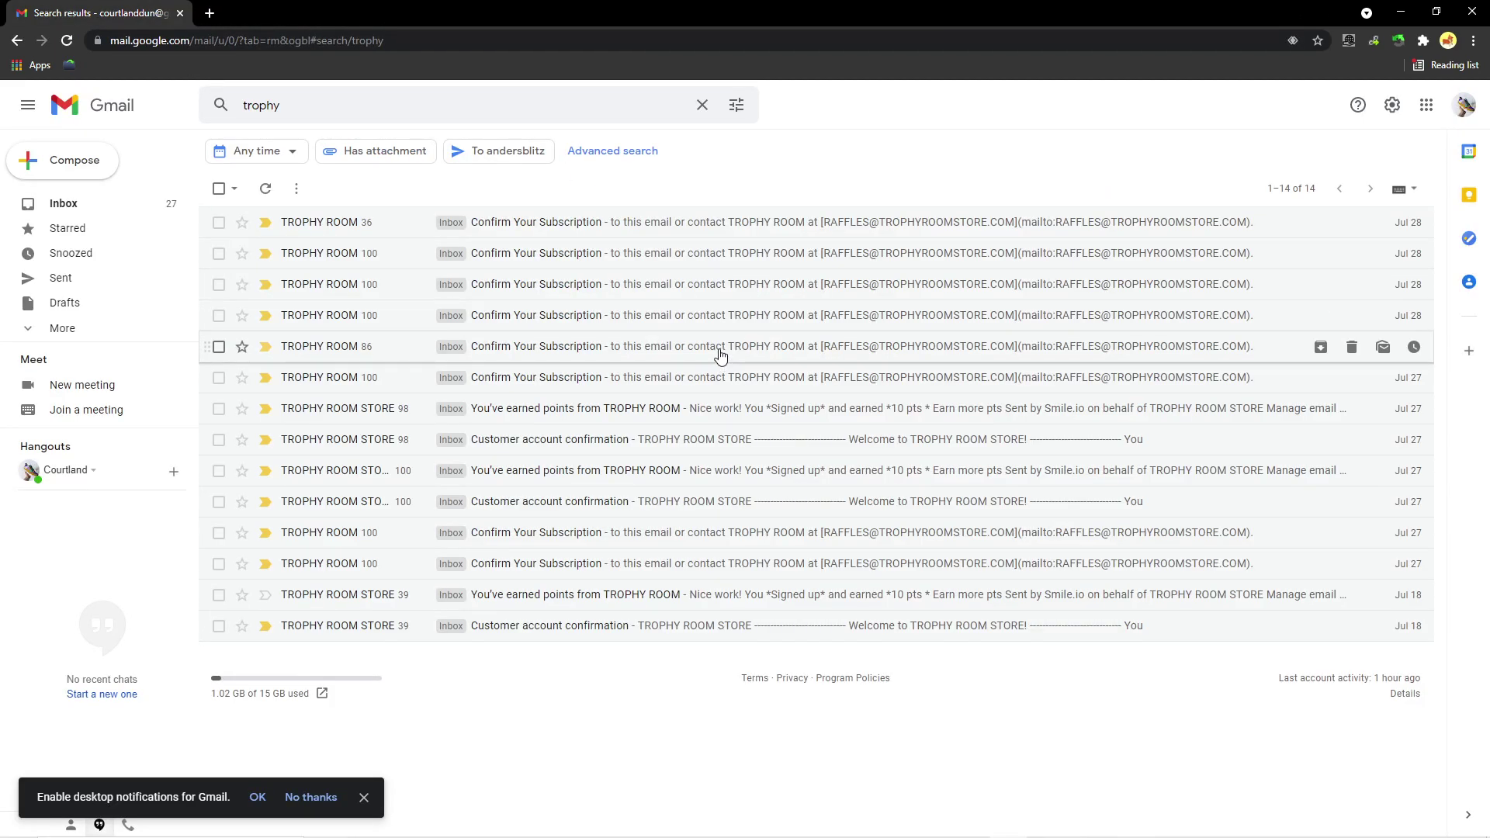
# - Open the third Trophy Room confirmation email in Gmail and copy the link address behind "Yes, I want to subscribe."
pyautogui.click(732, 286)
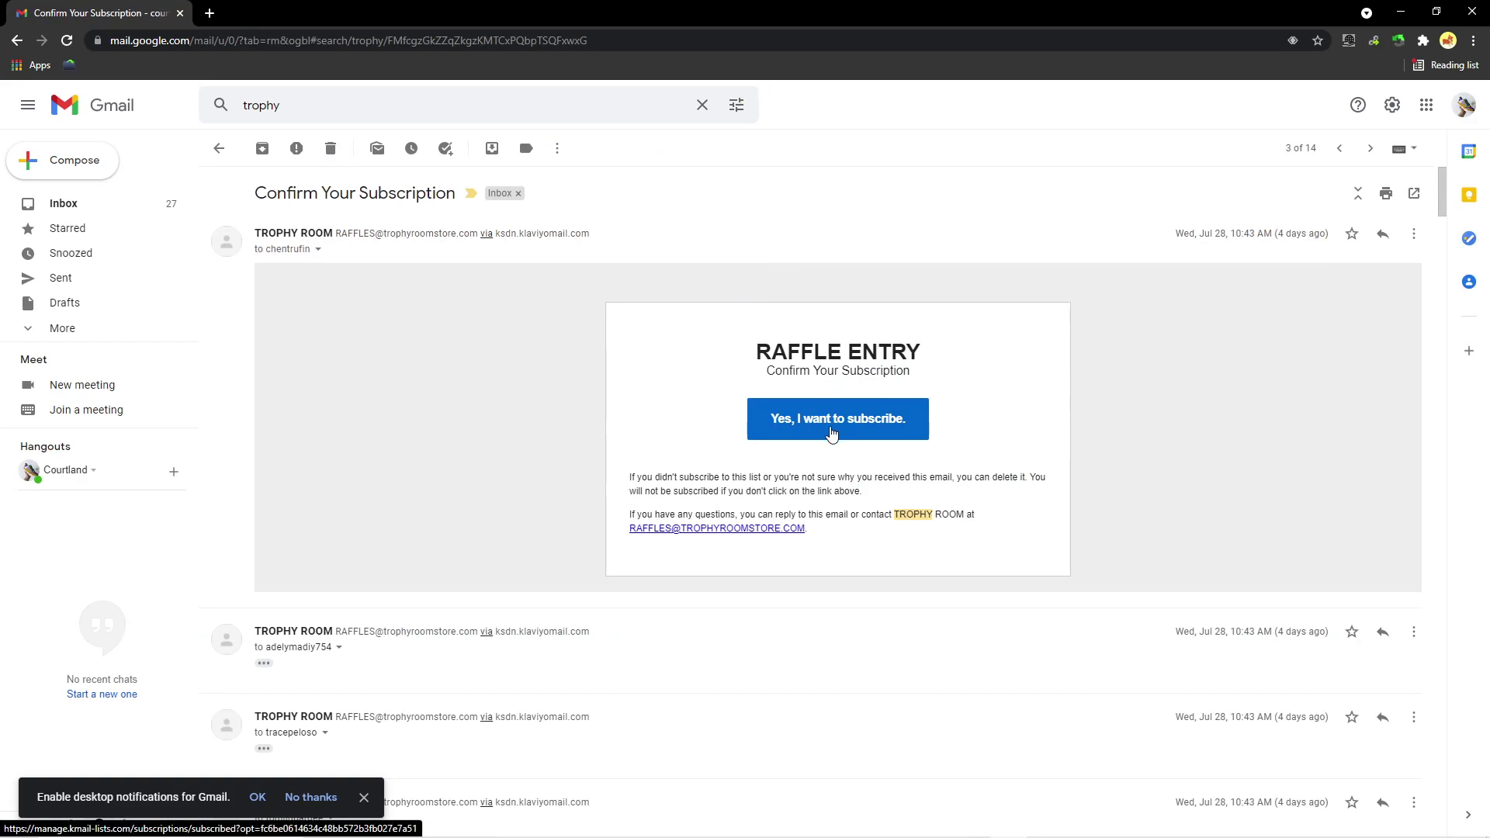
pyautogui.scroll(-2, 846, 395)
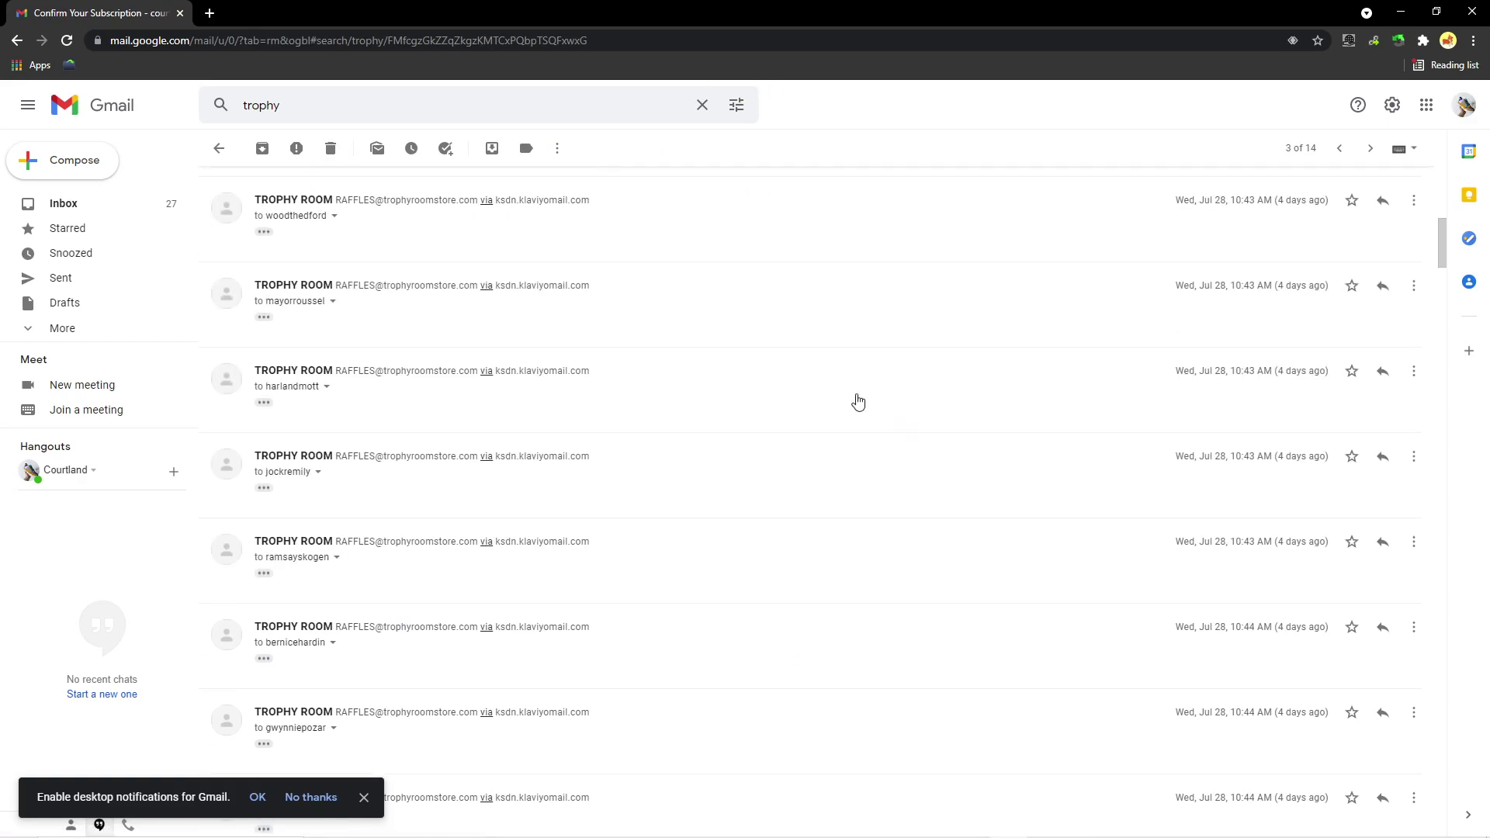
pyautogui.scroll(2, 825, 399)
pyautogui.rightClick(835, 429)
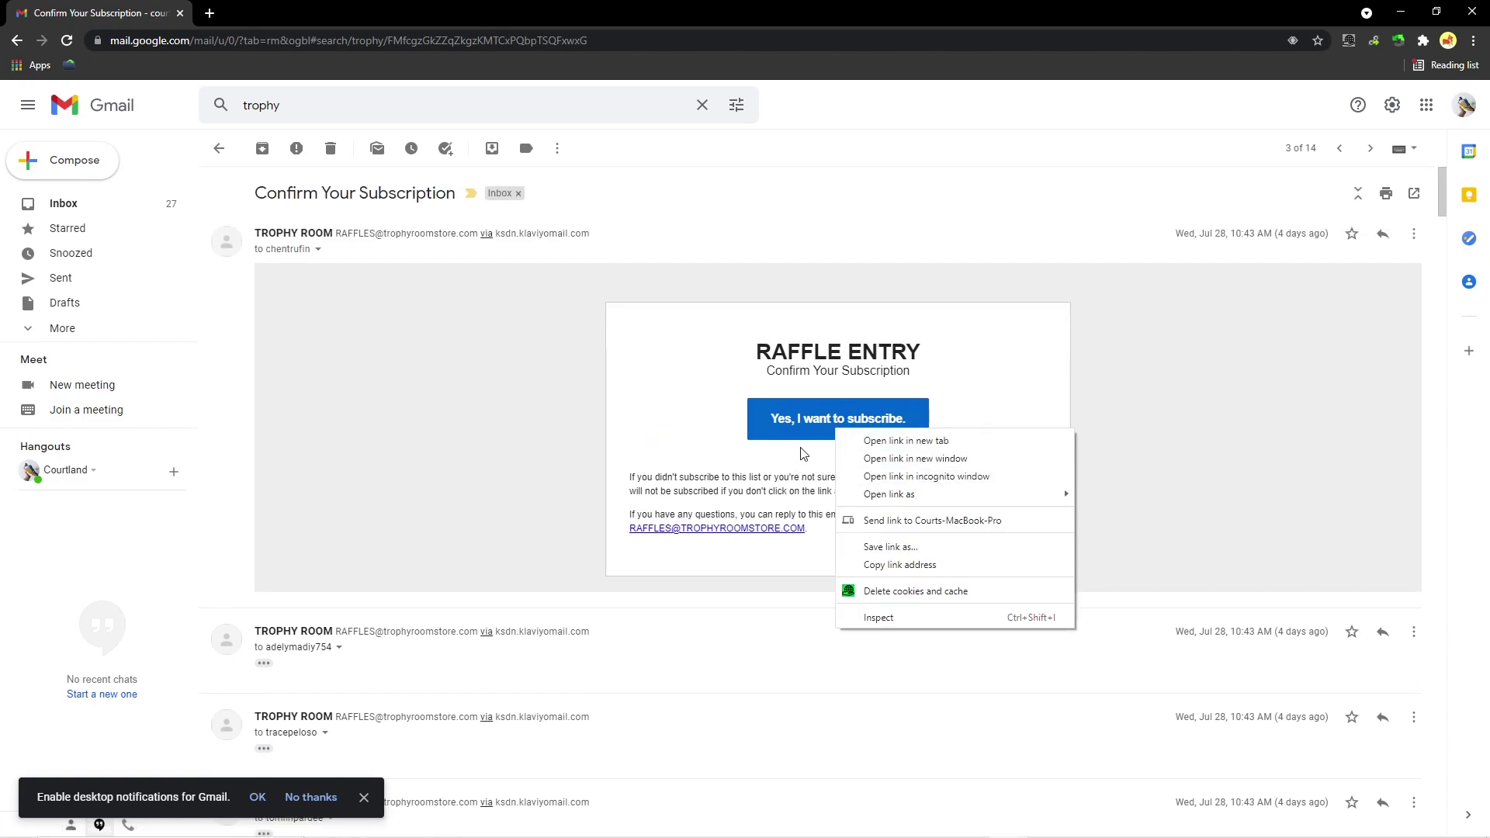
pyautogui.click(950, 570)
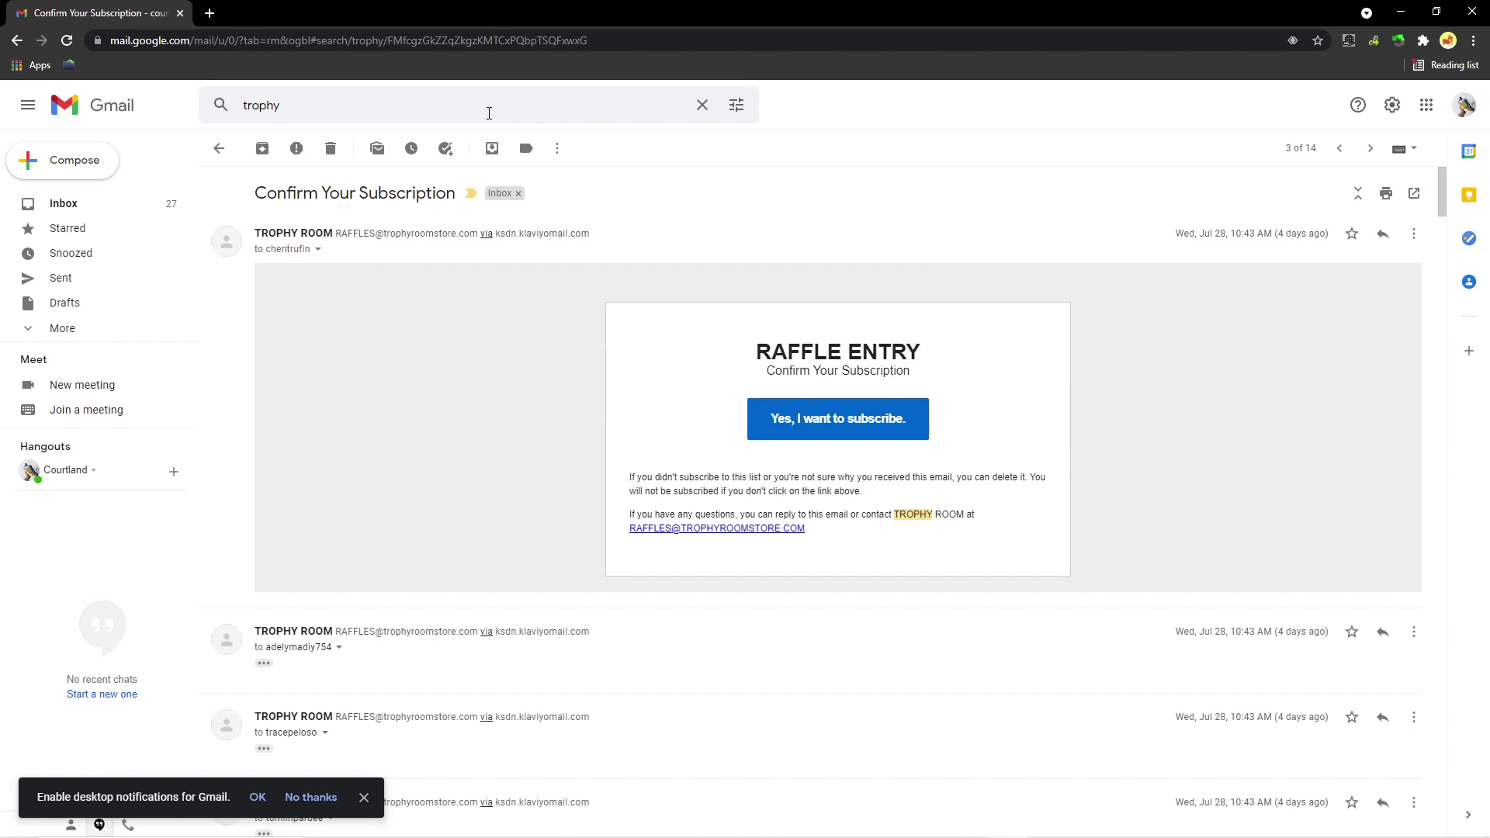
pyautogui.click(489, 112)
pyautogui.hotkey('ctrl', 'a')
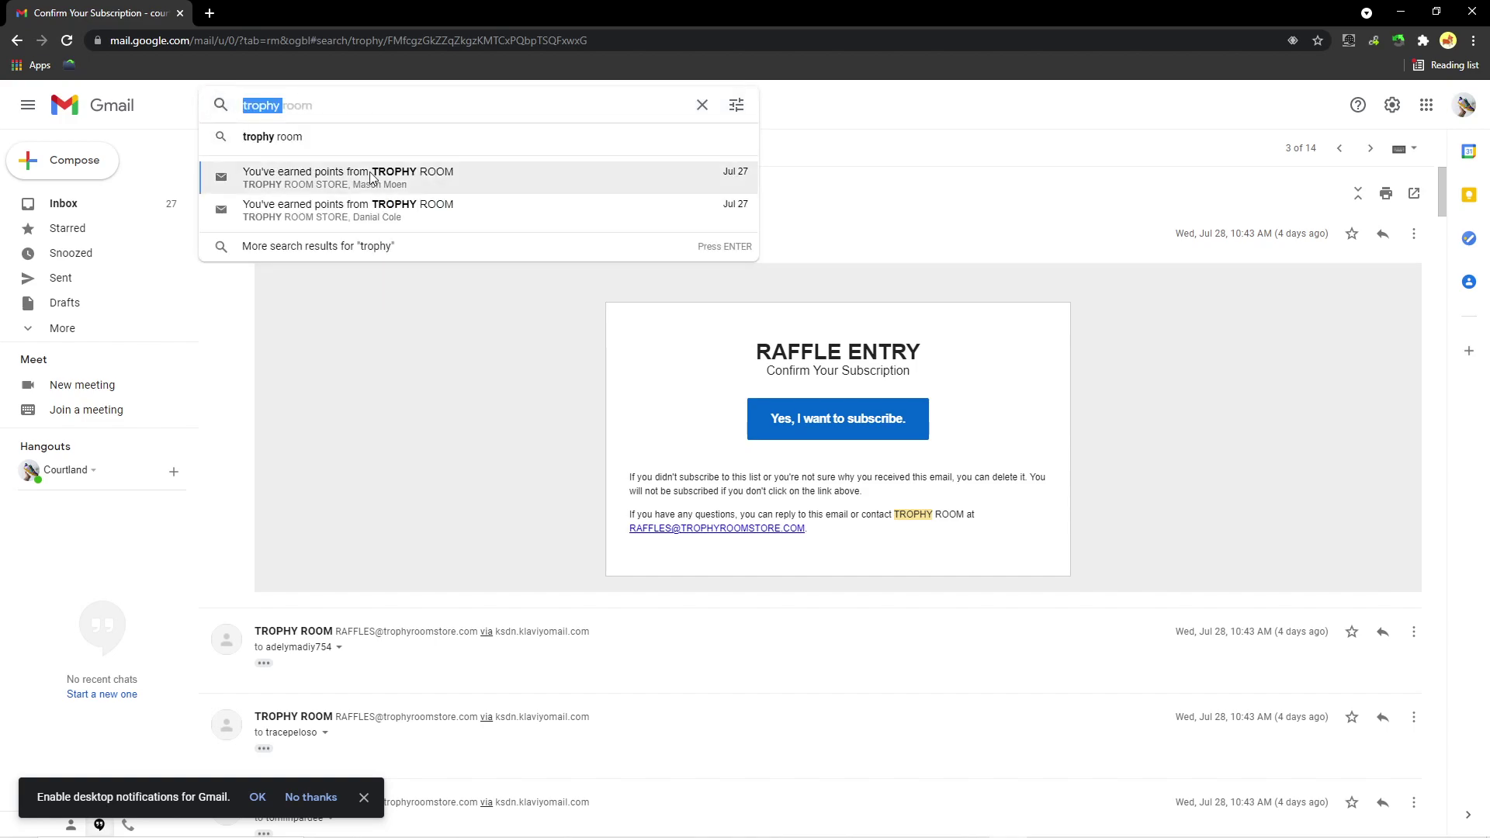
pyautogui.hotkey('ctrl', 'v')
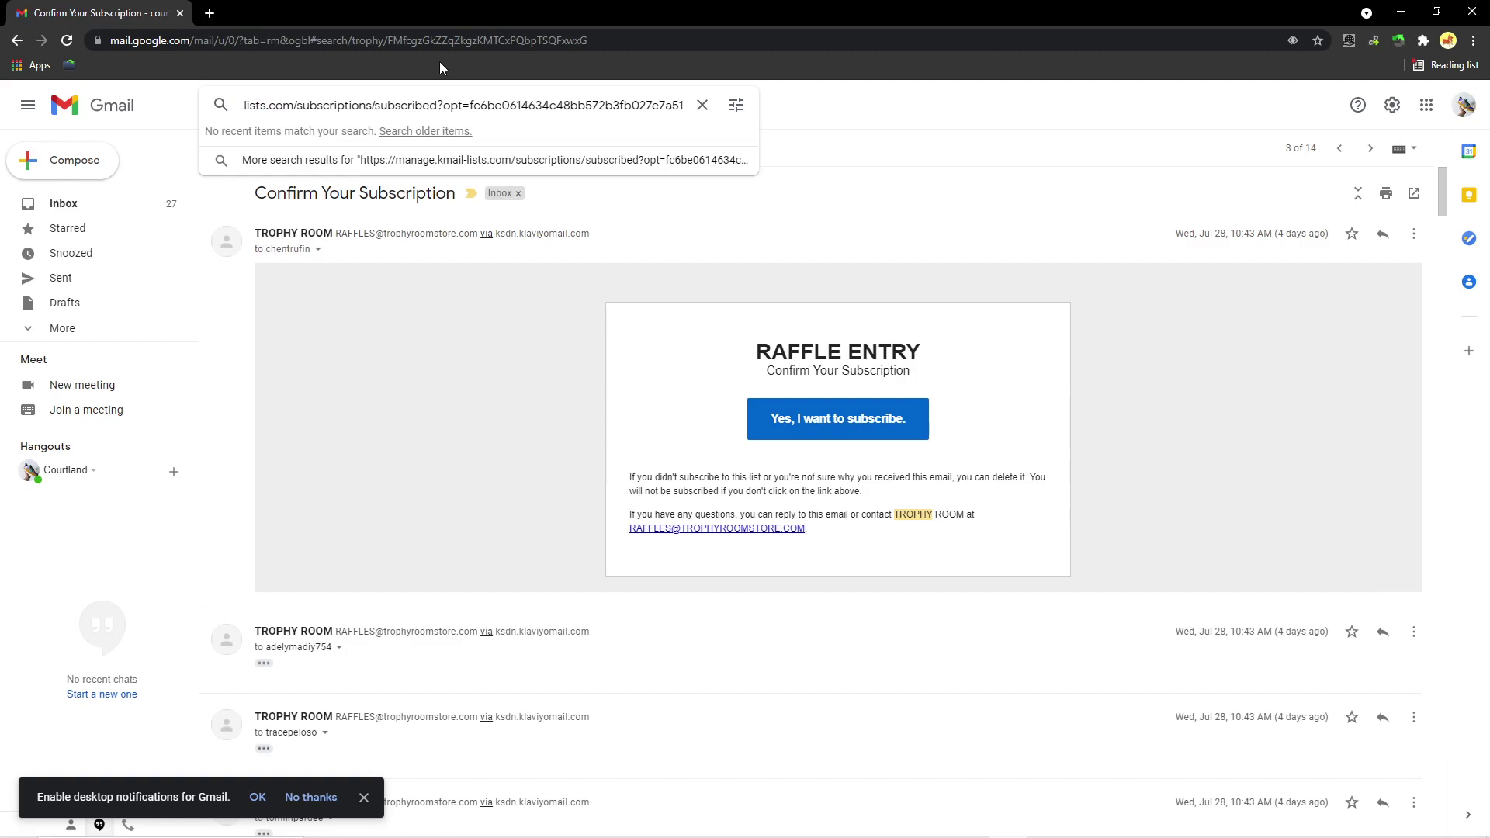
pyautogui.moveTo(438, 106); pyautogui.dragTo(833, 135)
pyautogui.press('BackSpace')
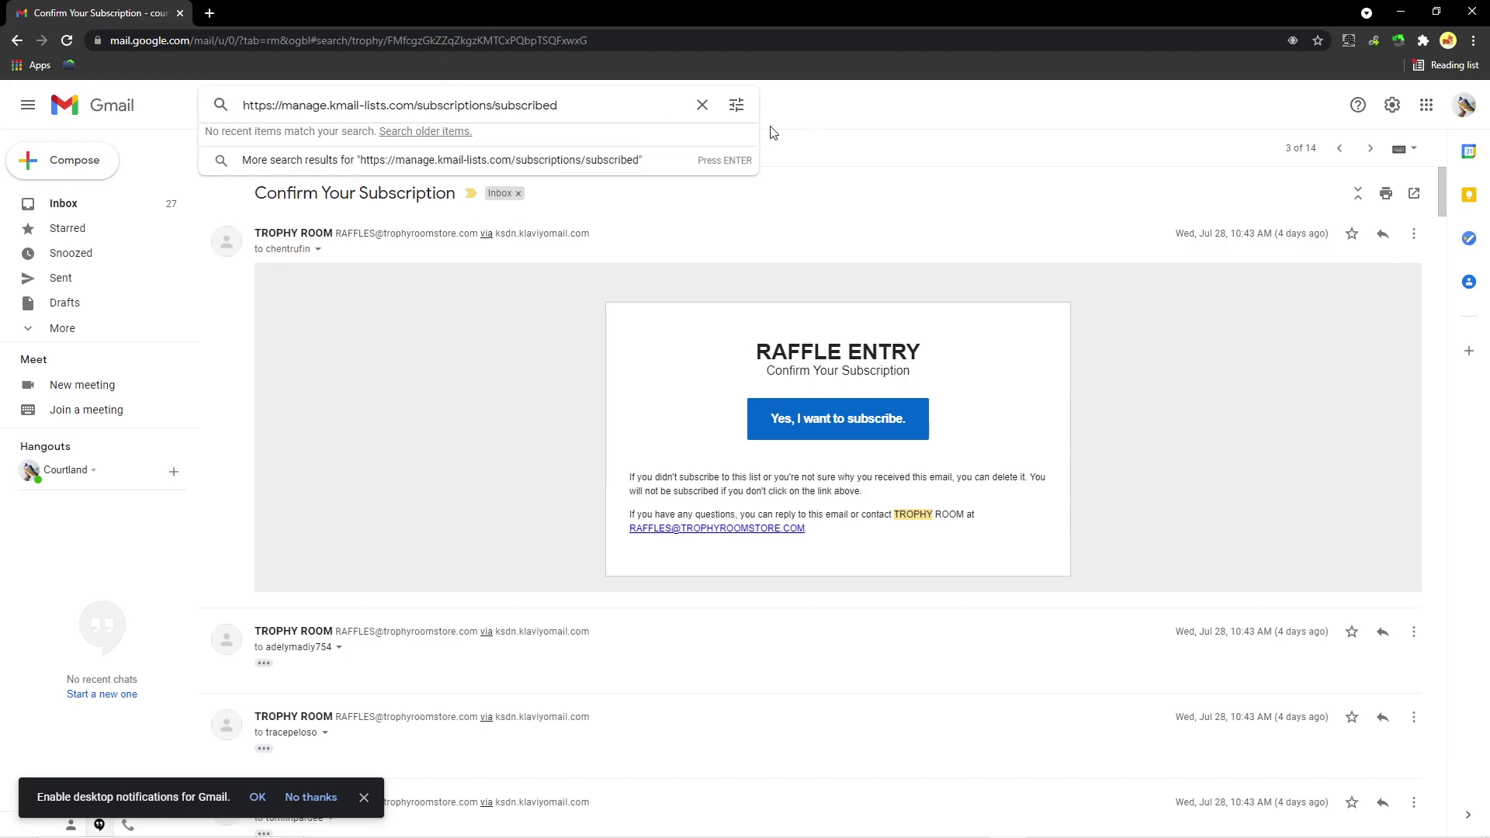
pyautogui.moveTo(559, 105); pyautogui.dragTo(165, 101)
pyautogui.hotkey('ctrl', 'c')
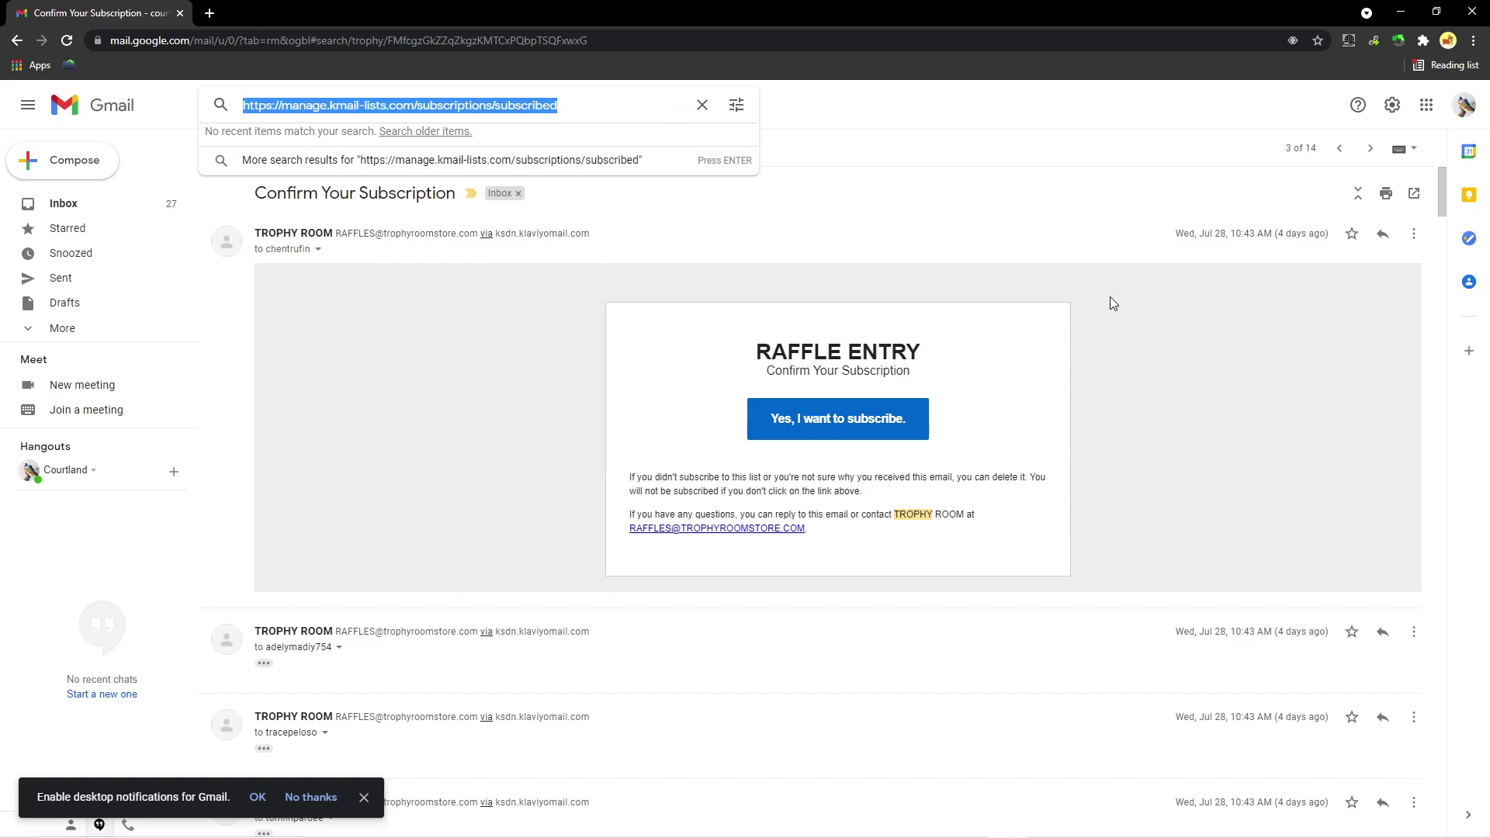
pyautogui.click(1360, 194)
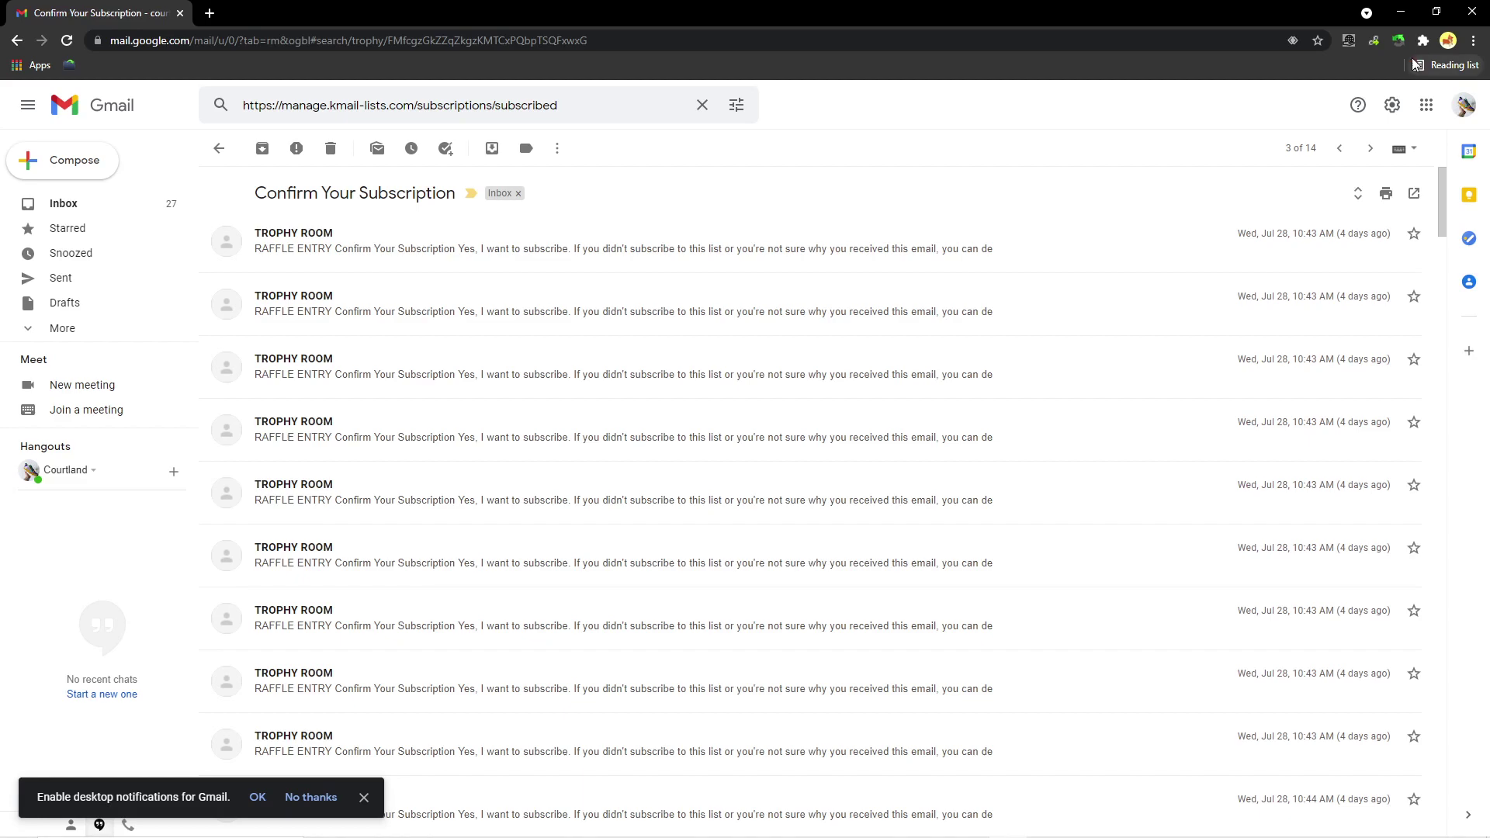
pyautogui.click(1374, 40)
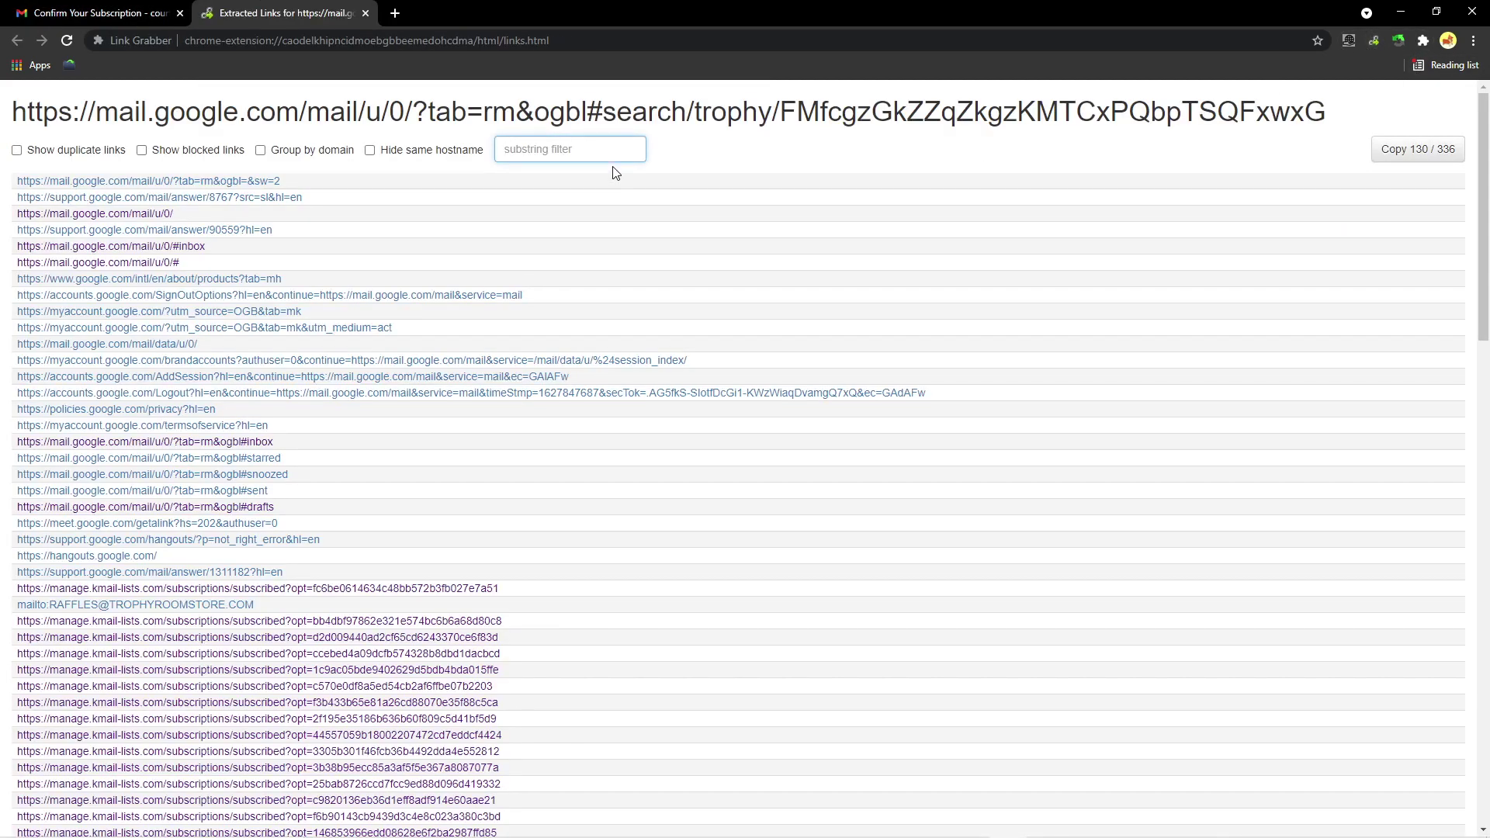
pyautogui.hotkey('ctrl', 'v')
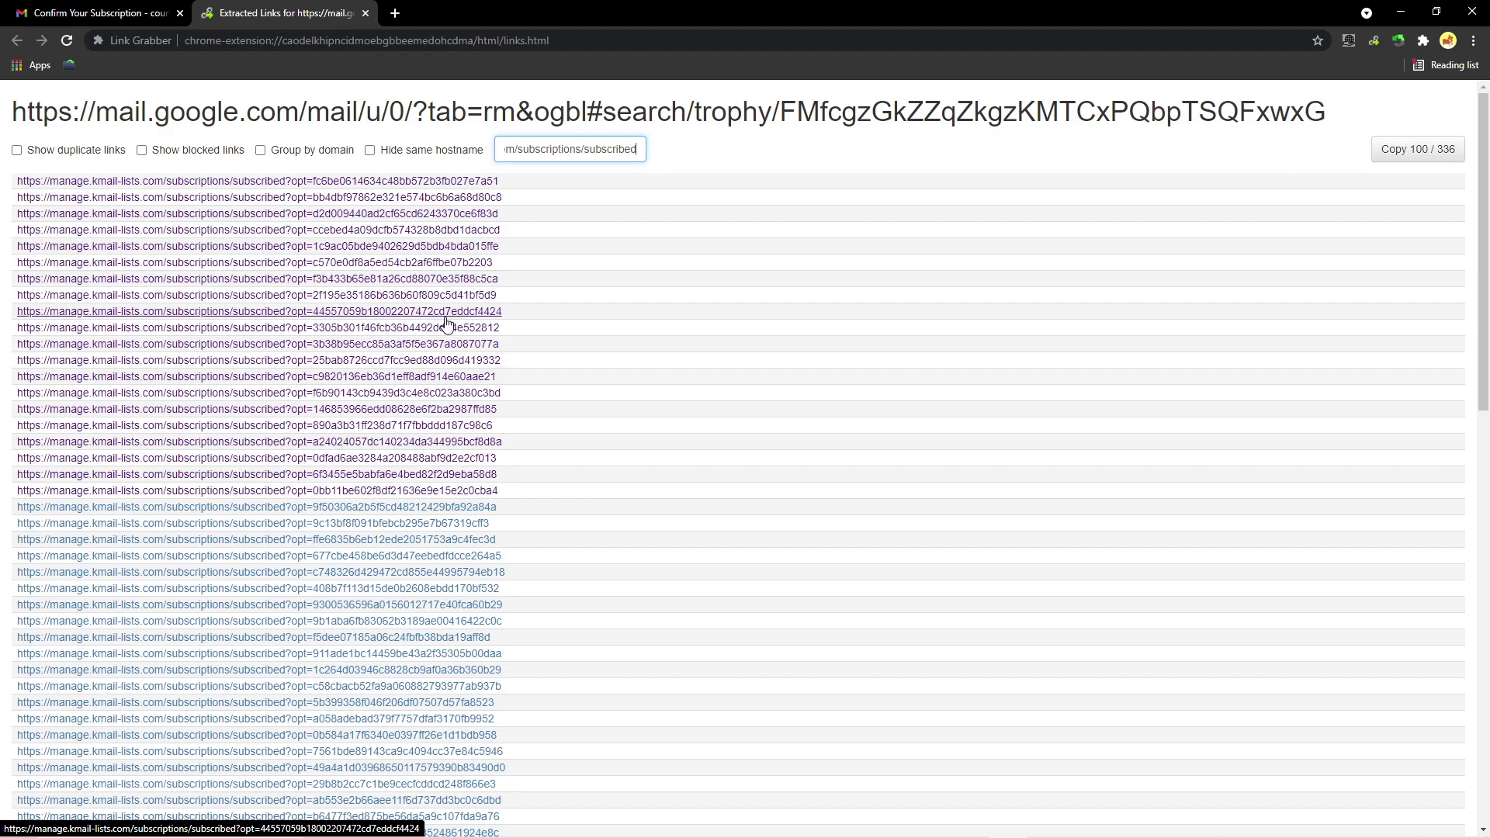
pyautogui.scroll(-5, 447, 323)
pyautogui.scroll(10, 649, 355)
pyautogui.click(1409, 162)
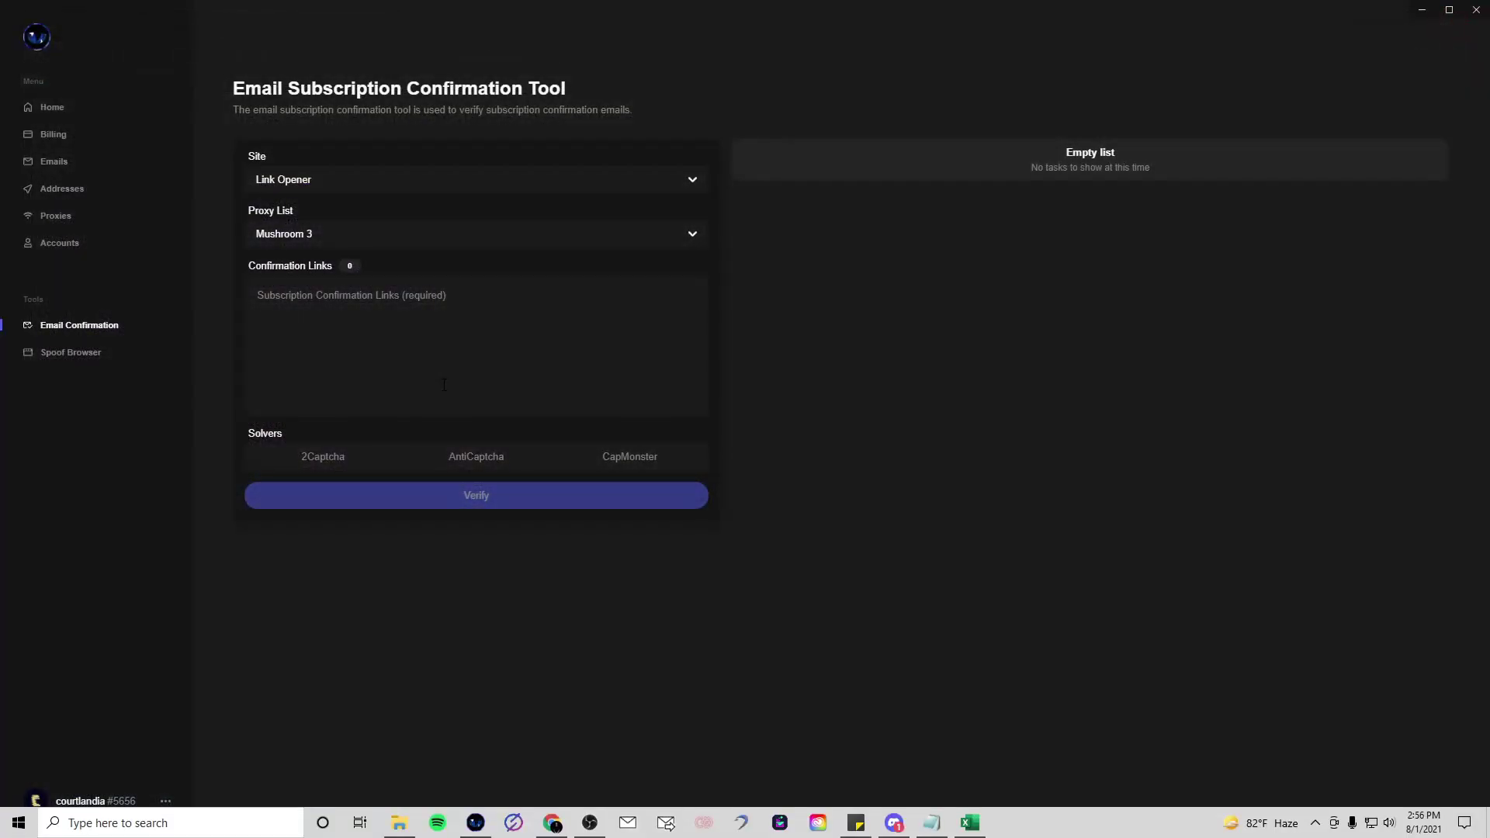
# - Paste the copied subscription links into the raffle bot's Email Confirmation tool and start verifying them
pyautogui.click(444, 385)
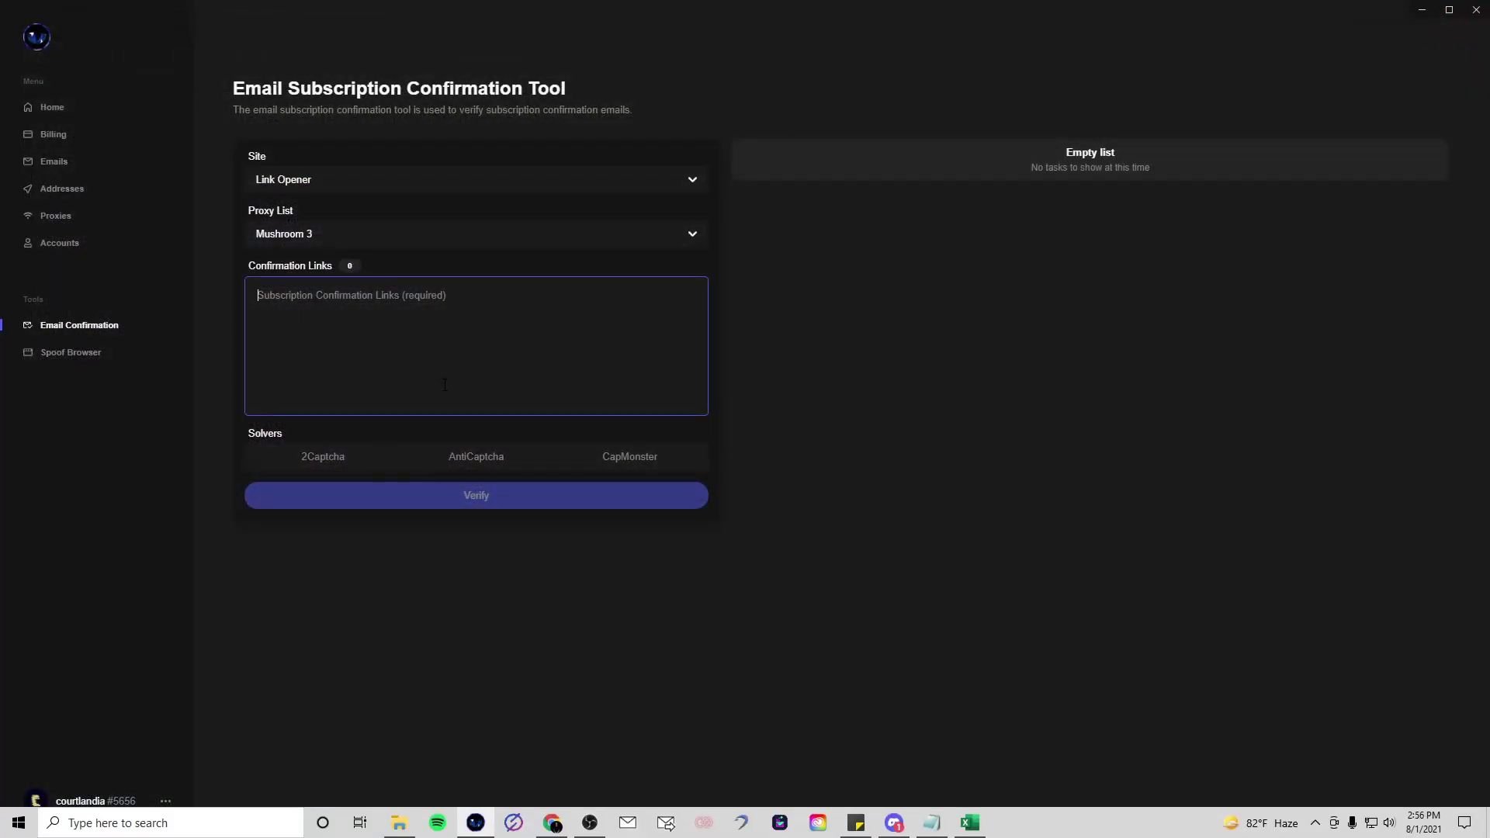
pyautogui.hotkey('ctrl', 'v')
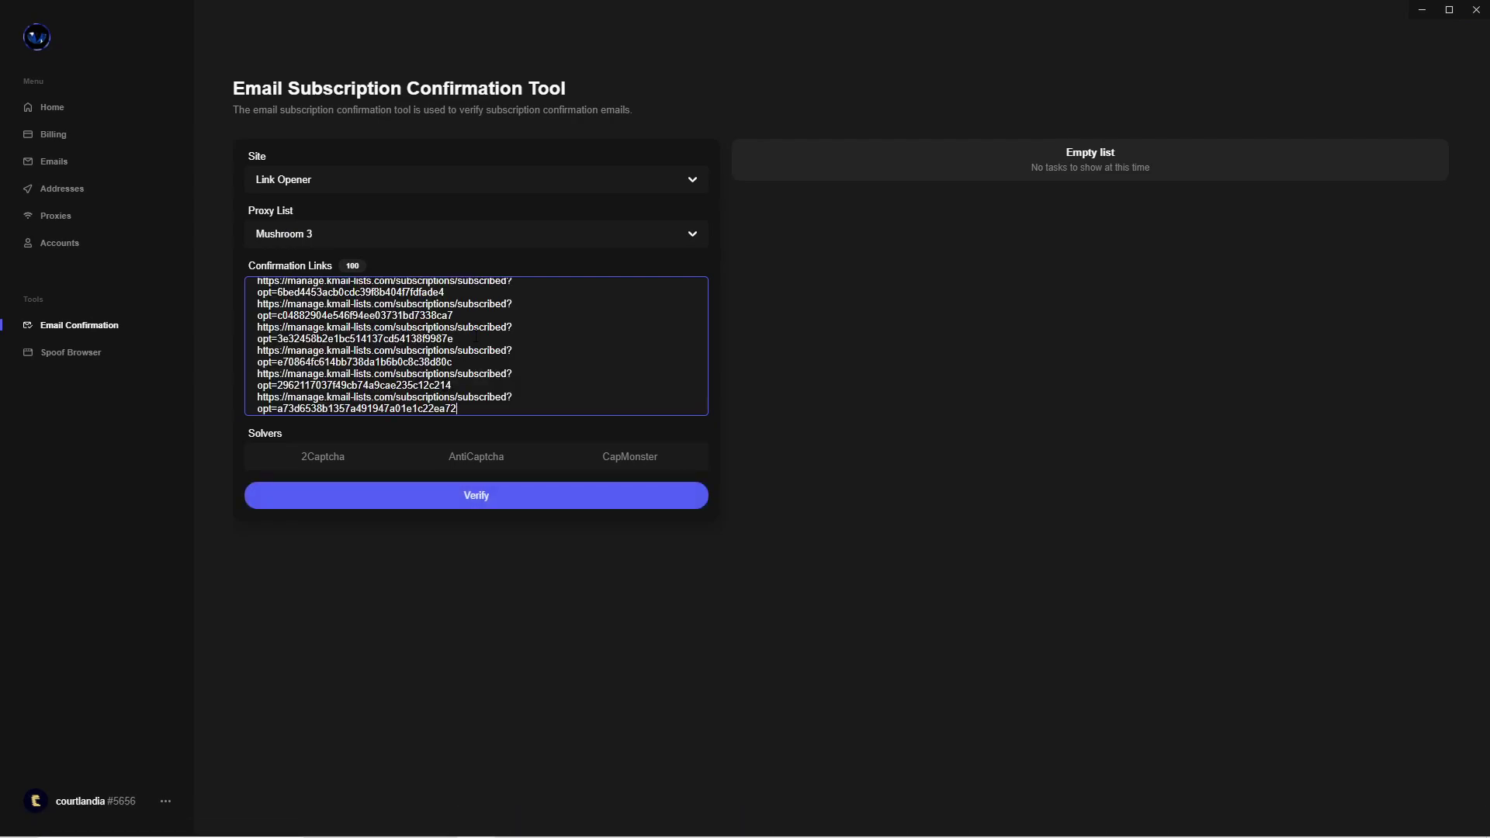
pyautogui.click(476, 495)
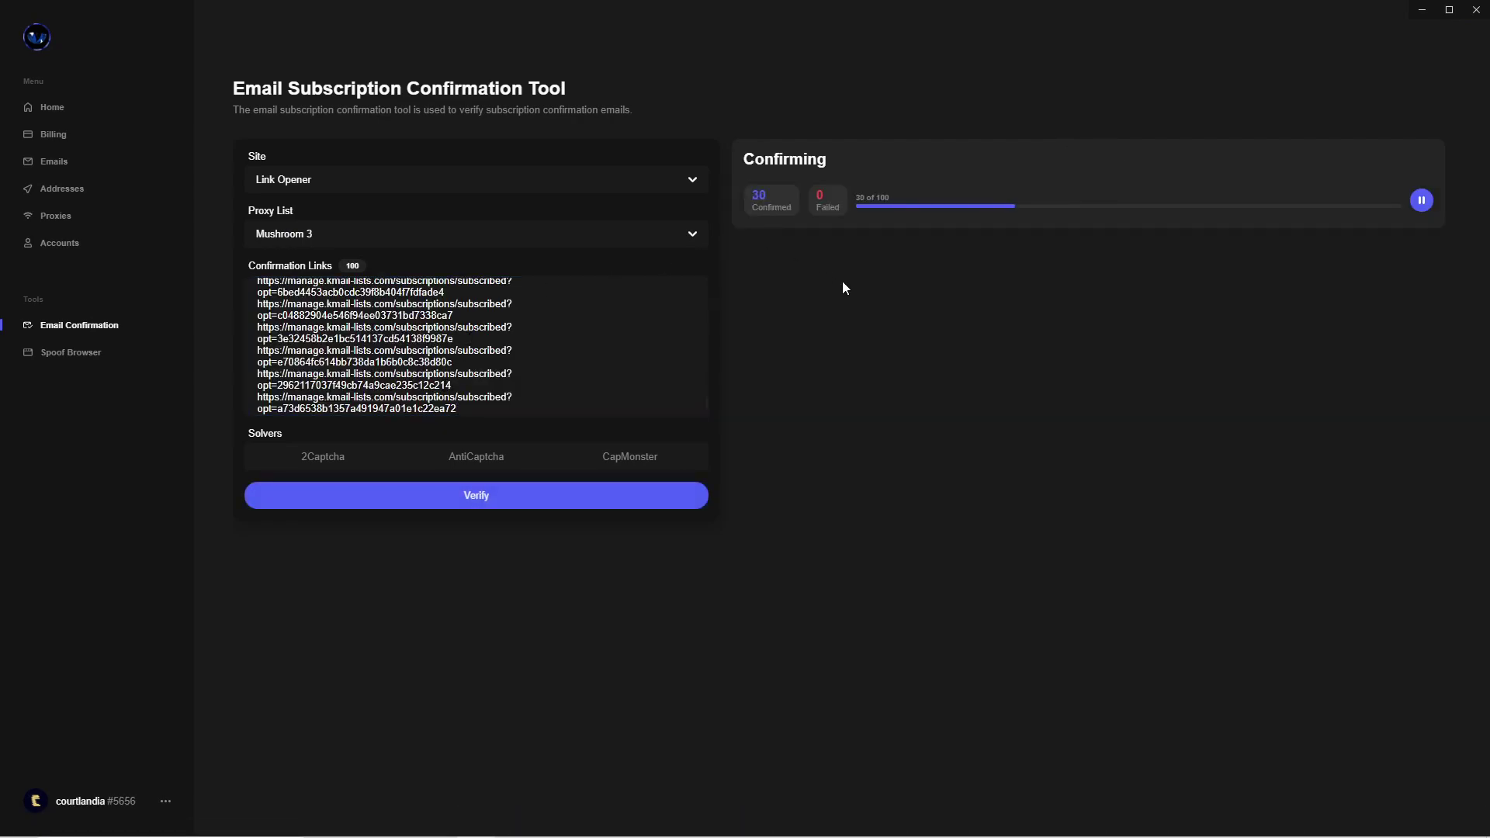